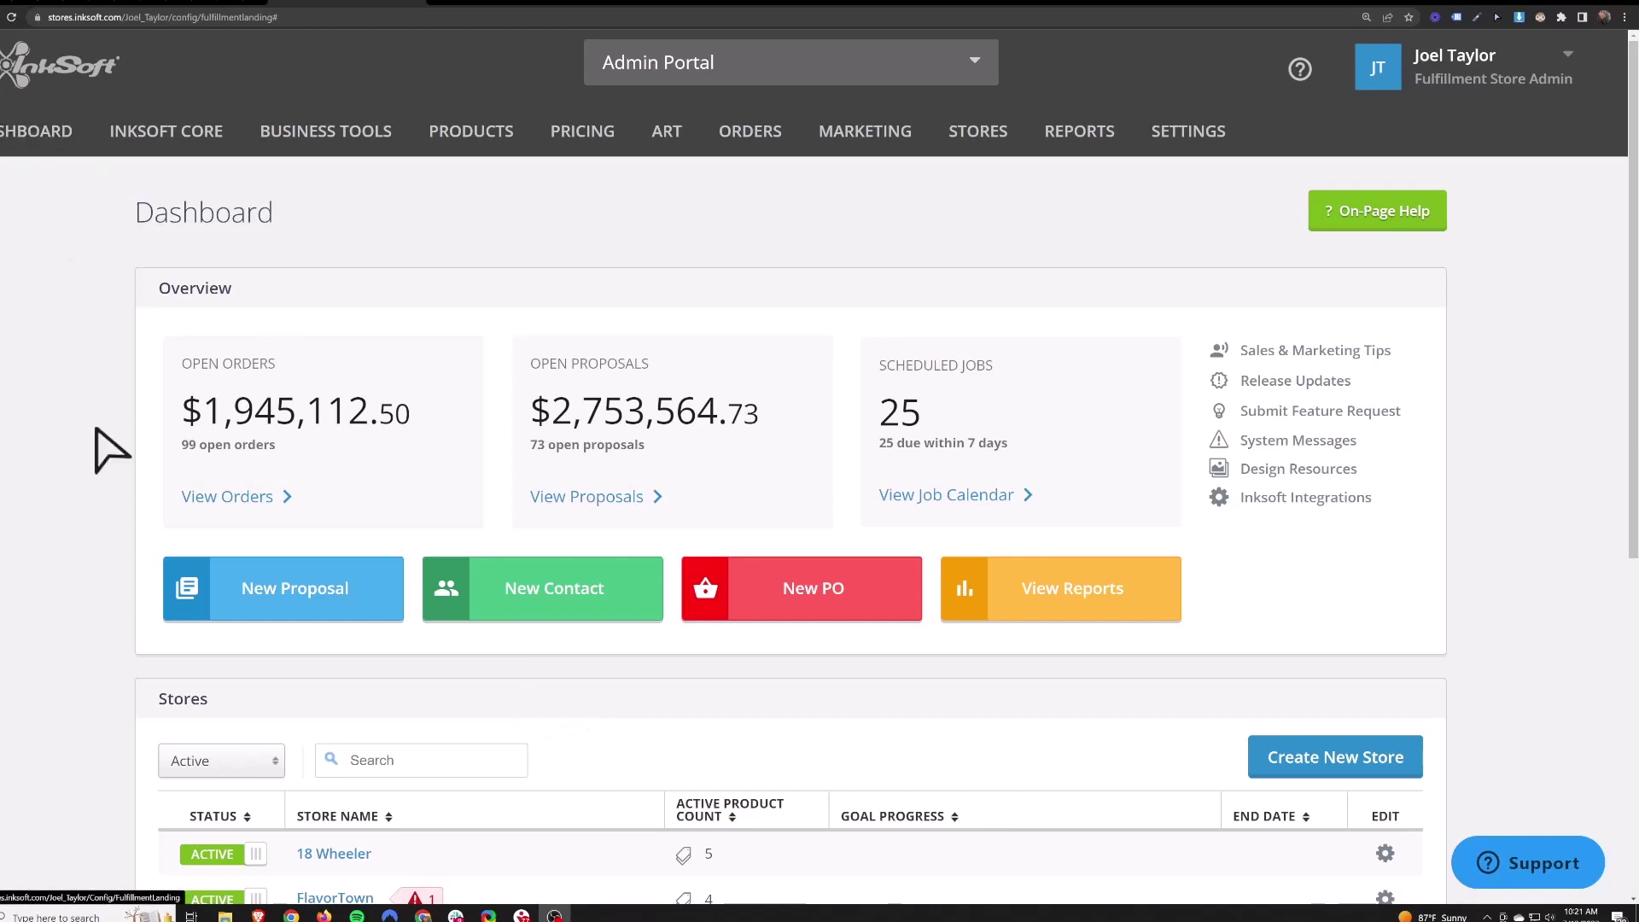
# - Launch the store setup wizard with Create New Store on the Dashboard's Stores panel
pyautogui.rightClick(1342, 761)
pyautogui.click(1391, 767)
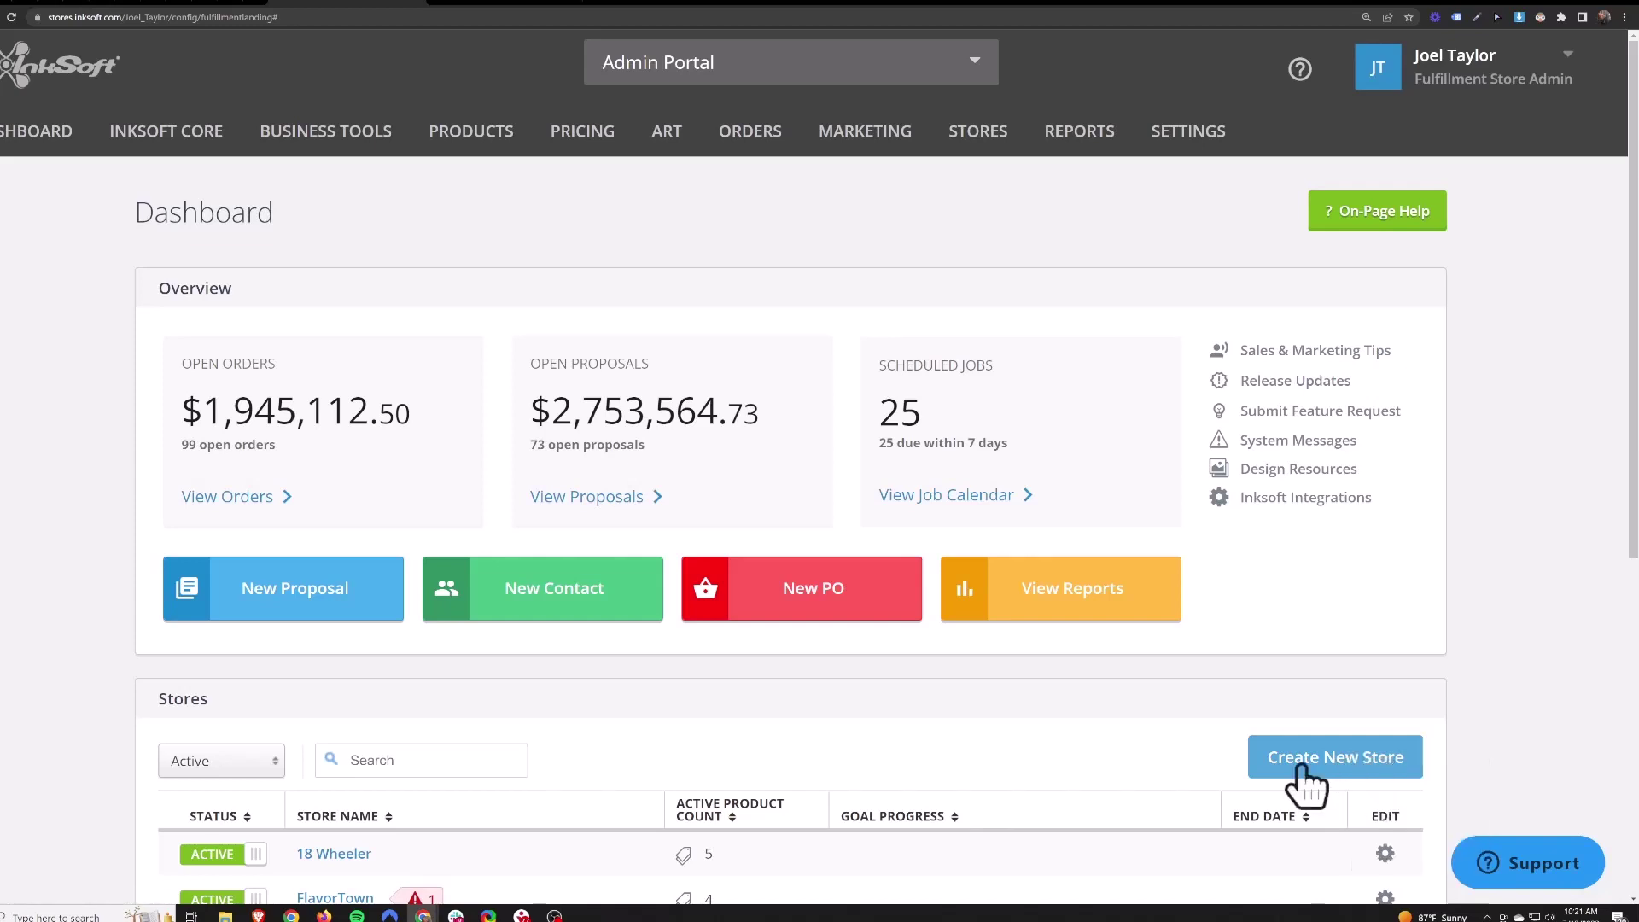
# - Name the store 'test store 838383838', confirm directory test_store_838383838, and continue
pyautogui.hotkey('ctrl', 'Tab')
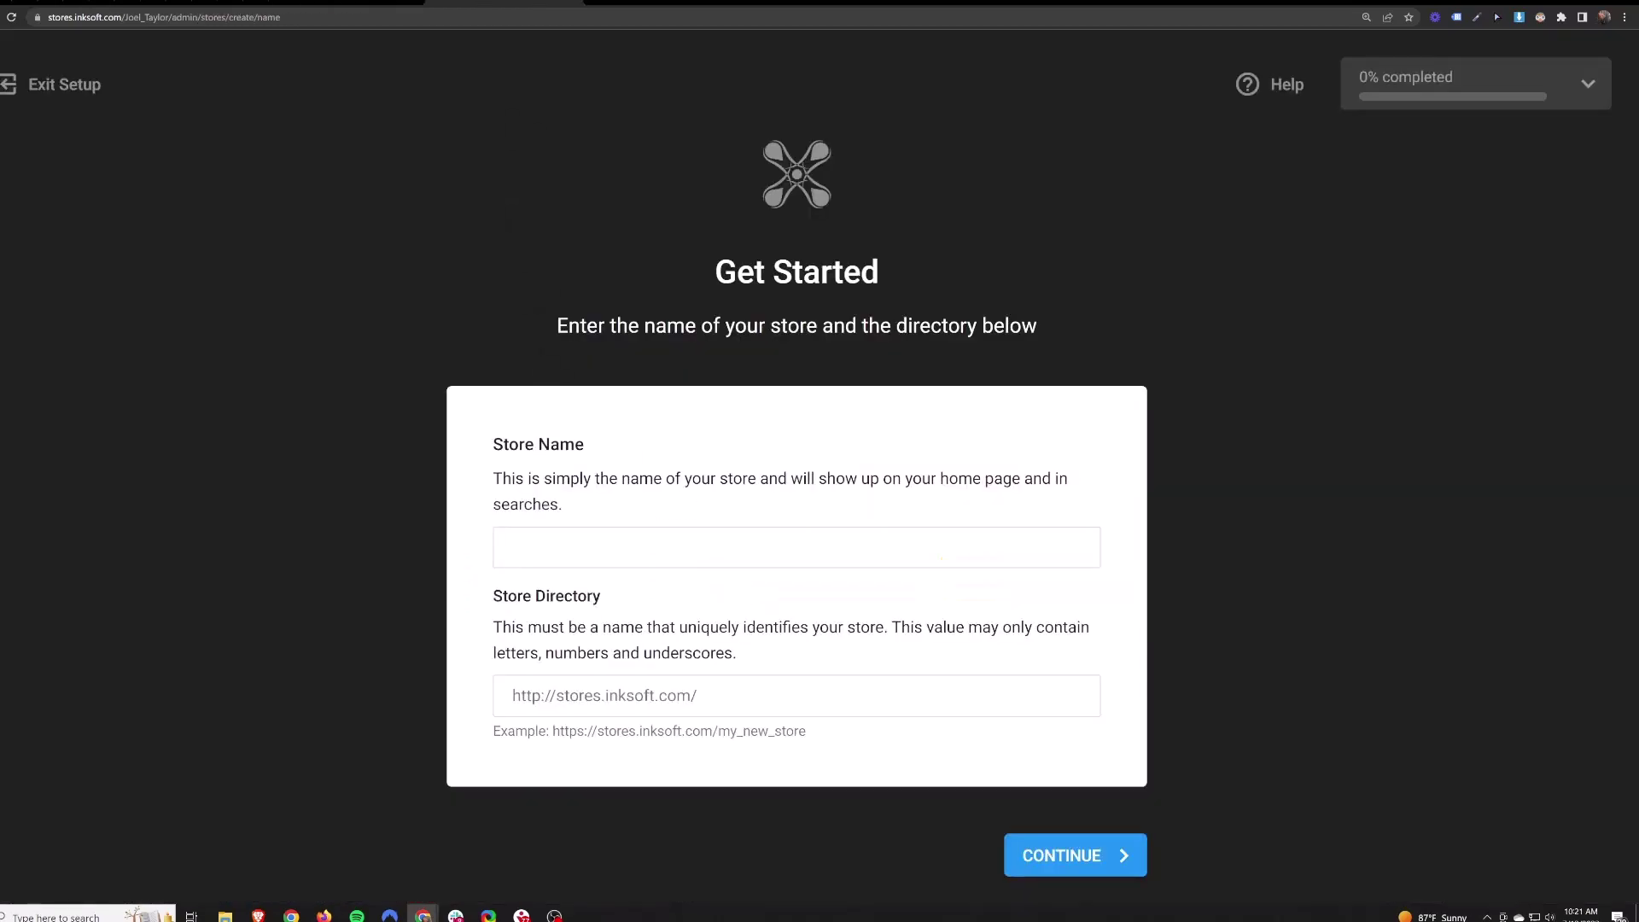
pyautogui.click(796, 548)
pyautogui.write('test stor')
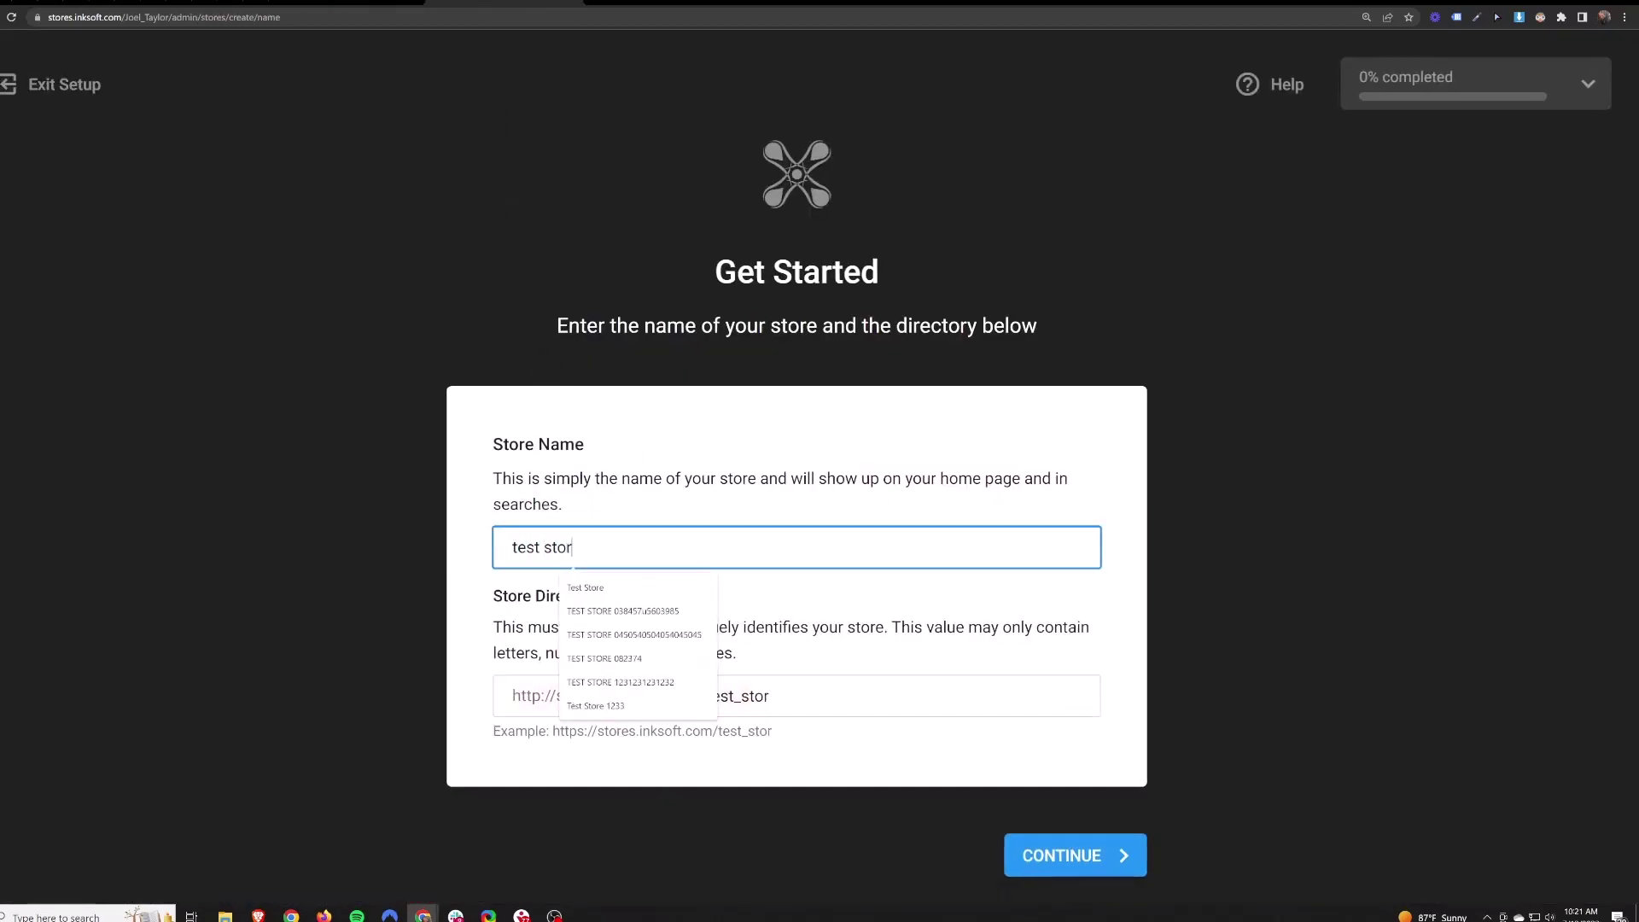
pyautogui.write('e 838383838')
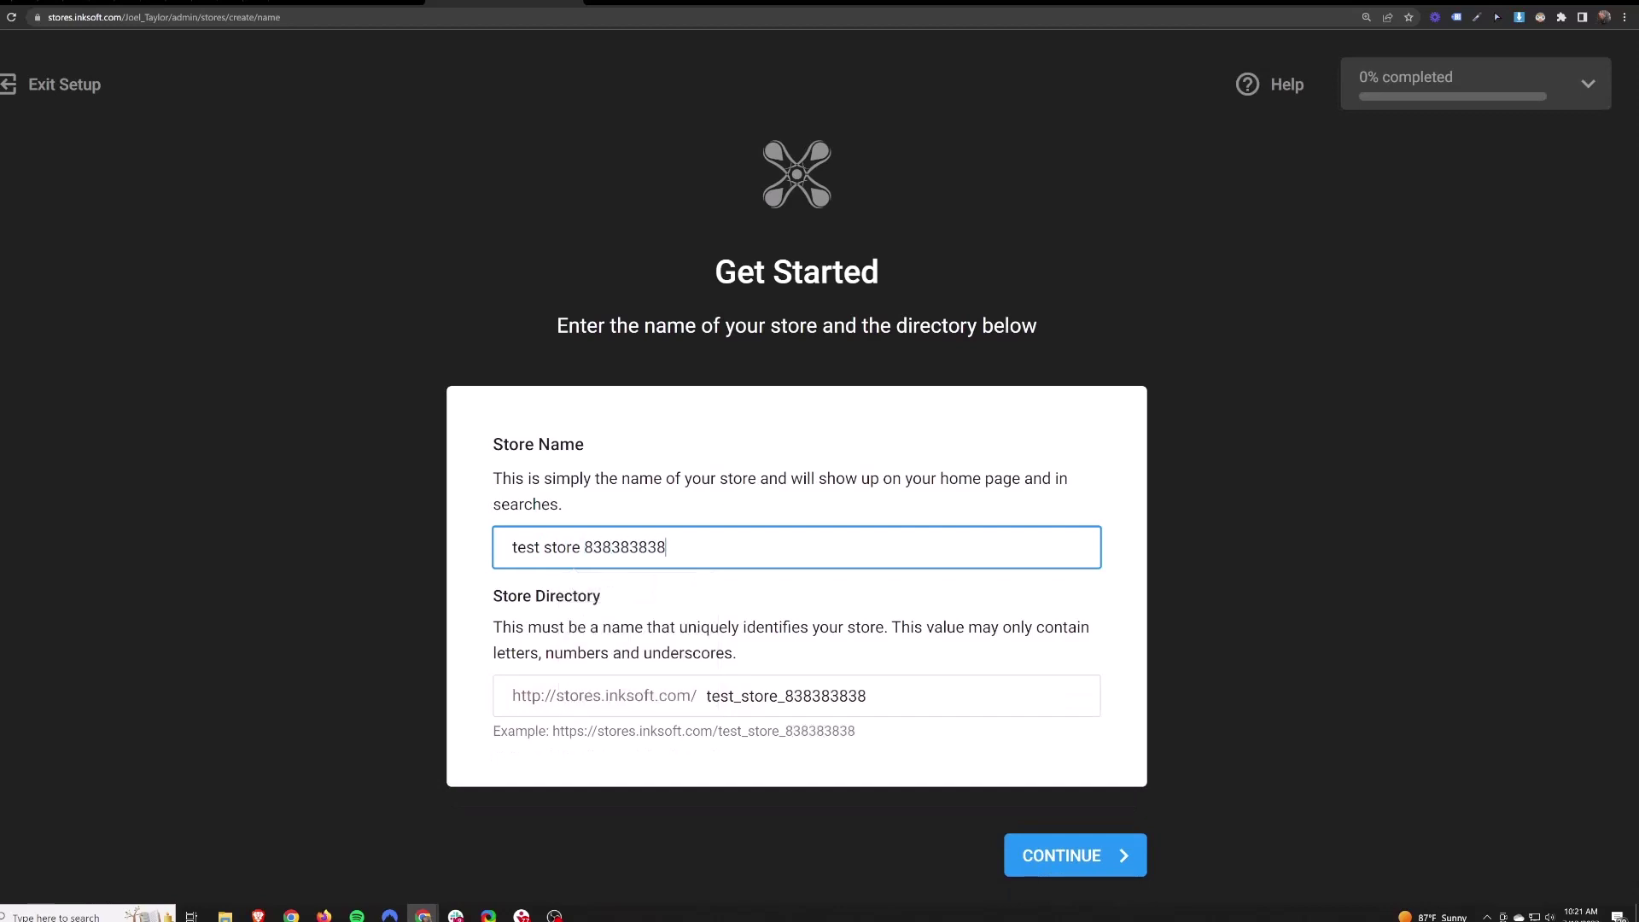
pyautogui.hotkey('ctrl', 'a')
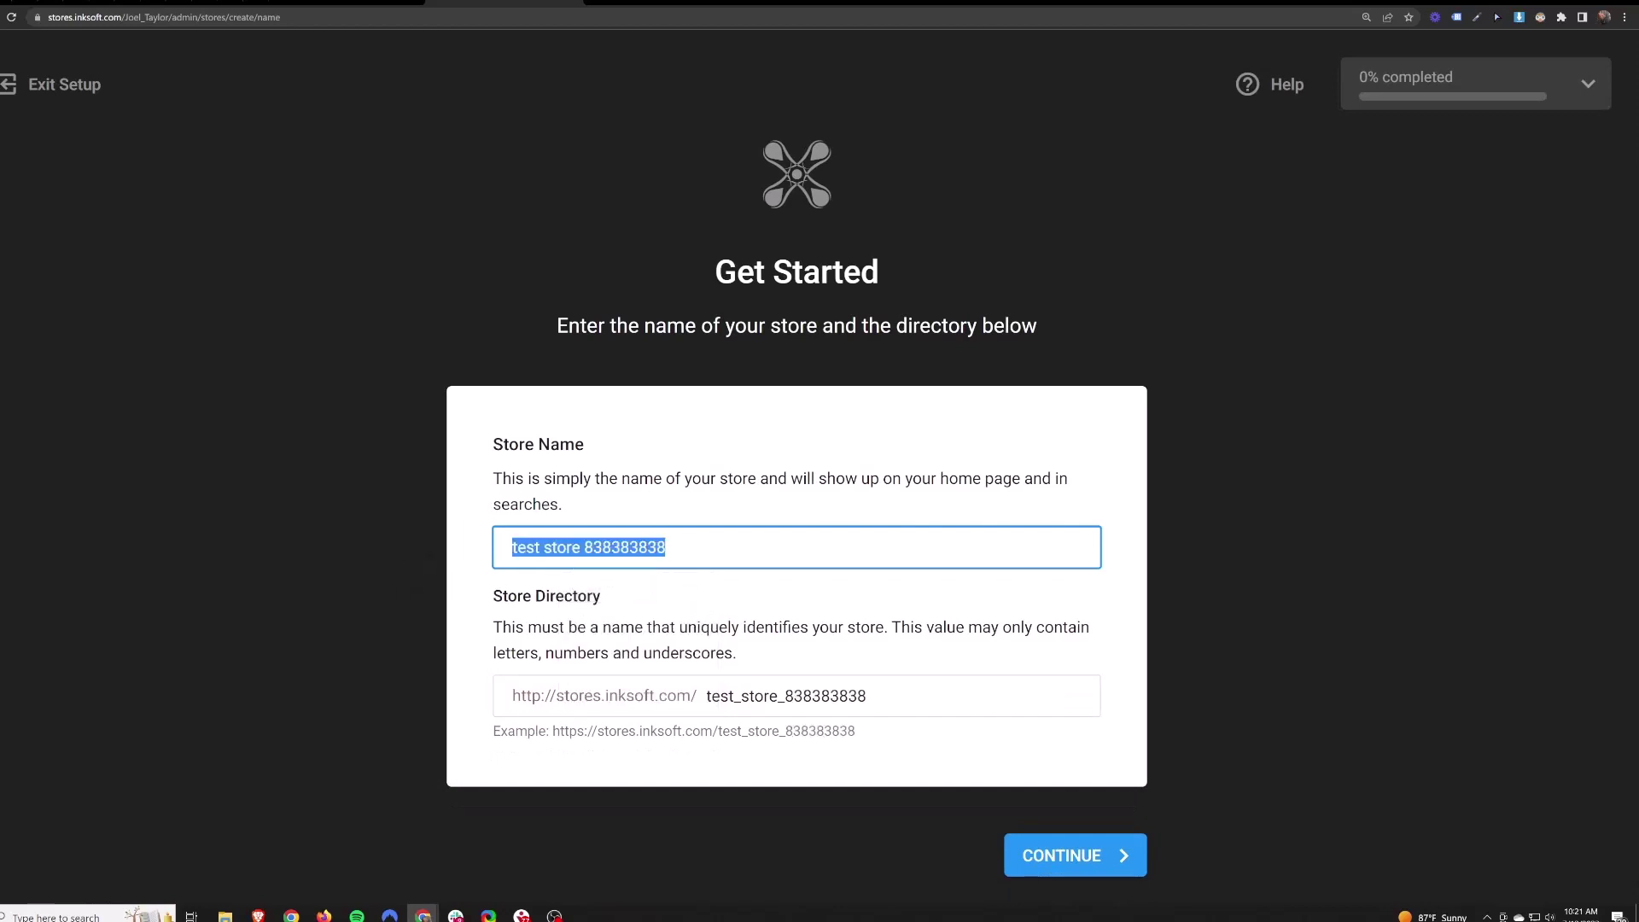
pyautogui.moveTo(687, 696); pyautogui.dragTo(849, 696)
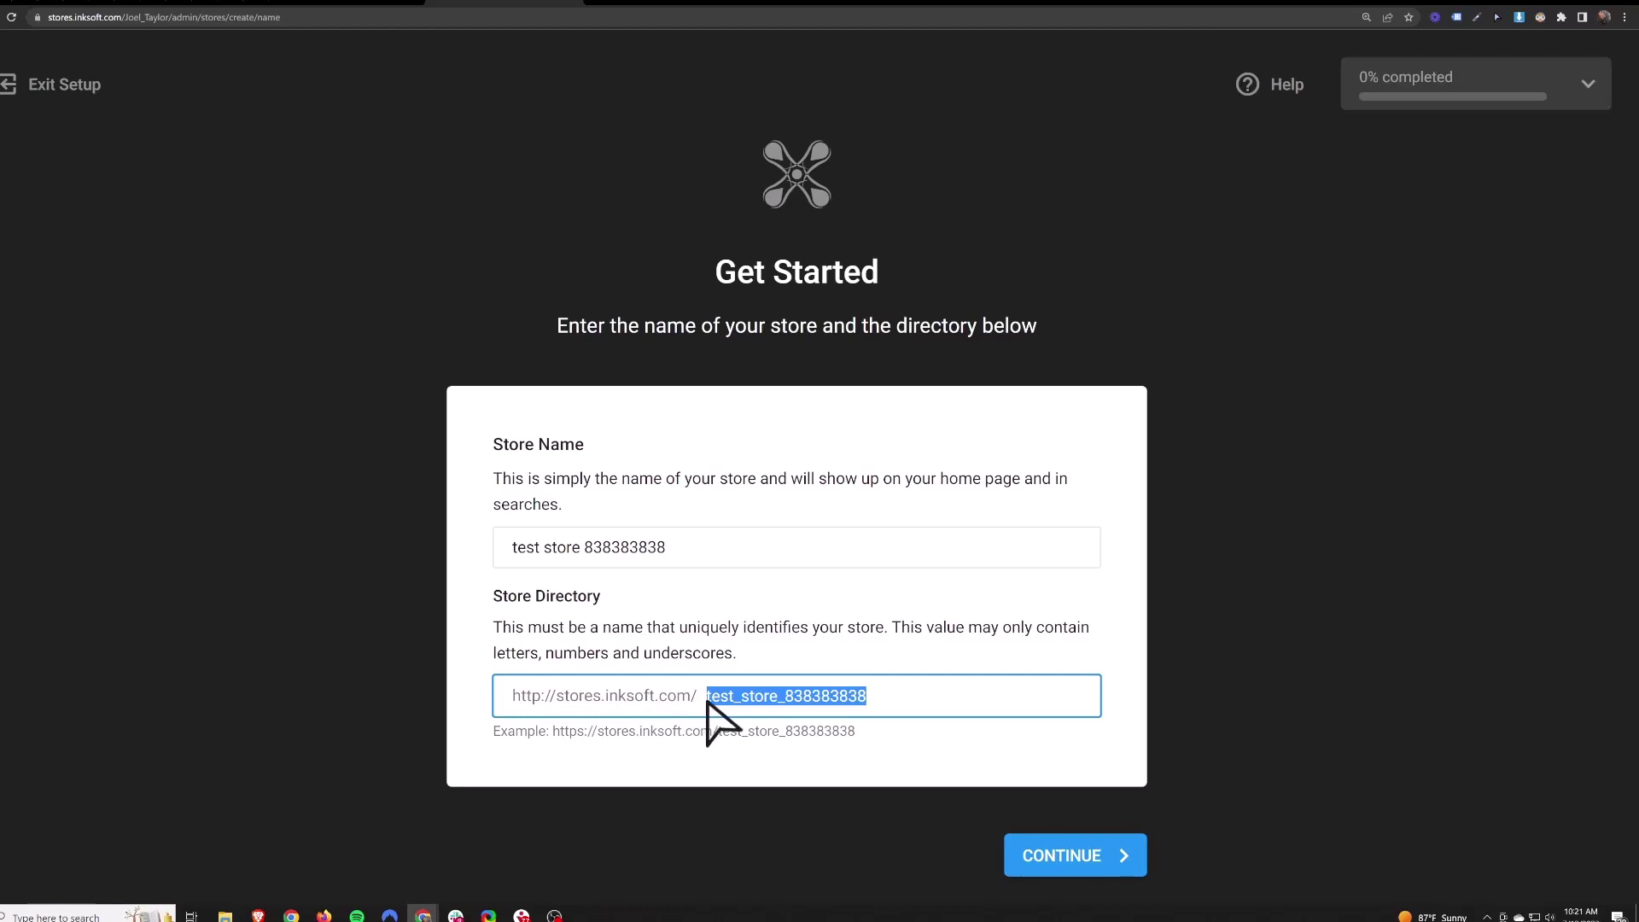
pyautogui.click(720, 695)
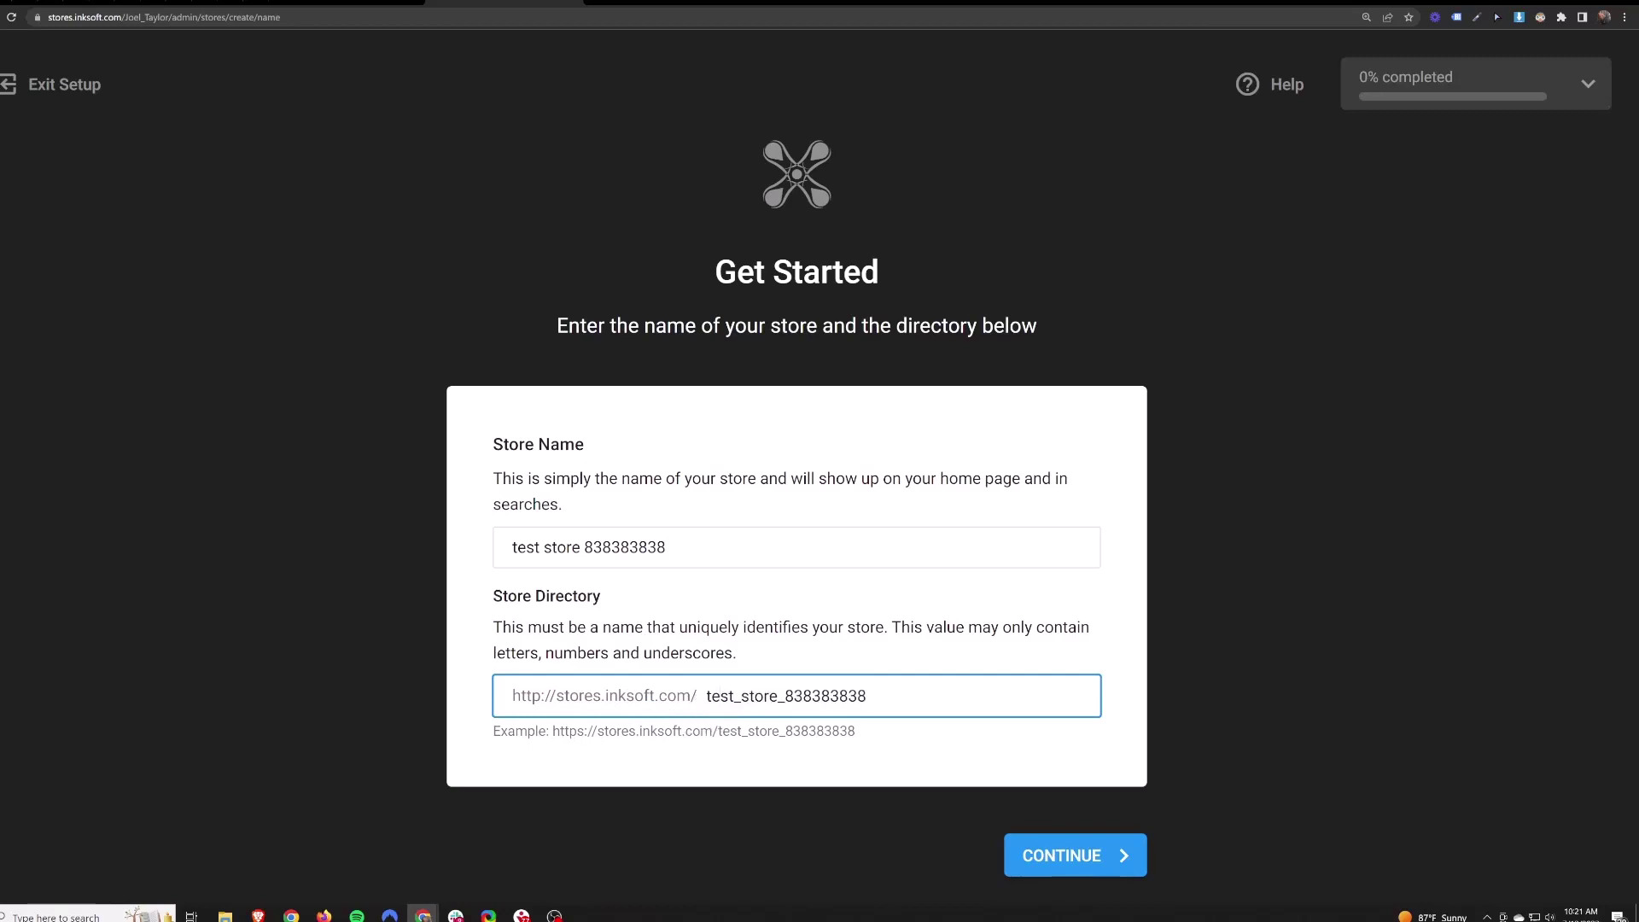
pyautogui.doubleClick(713, 698)
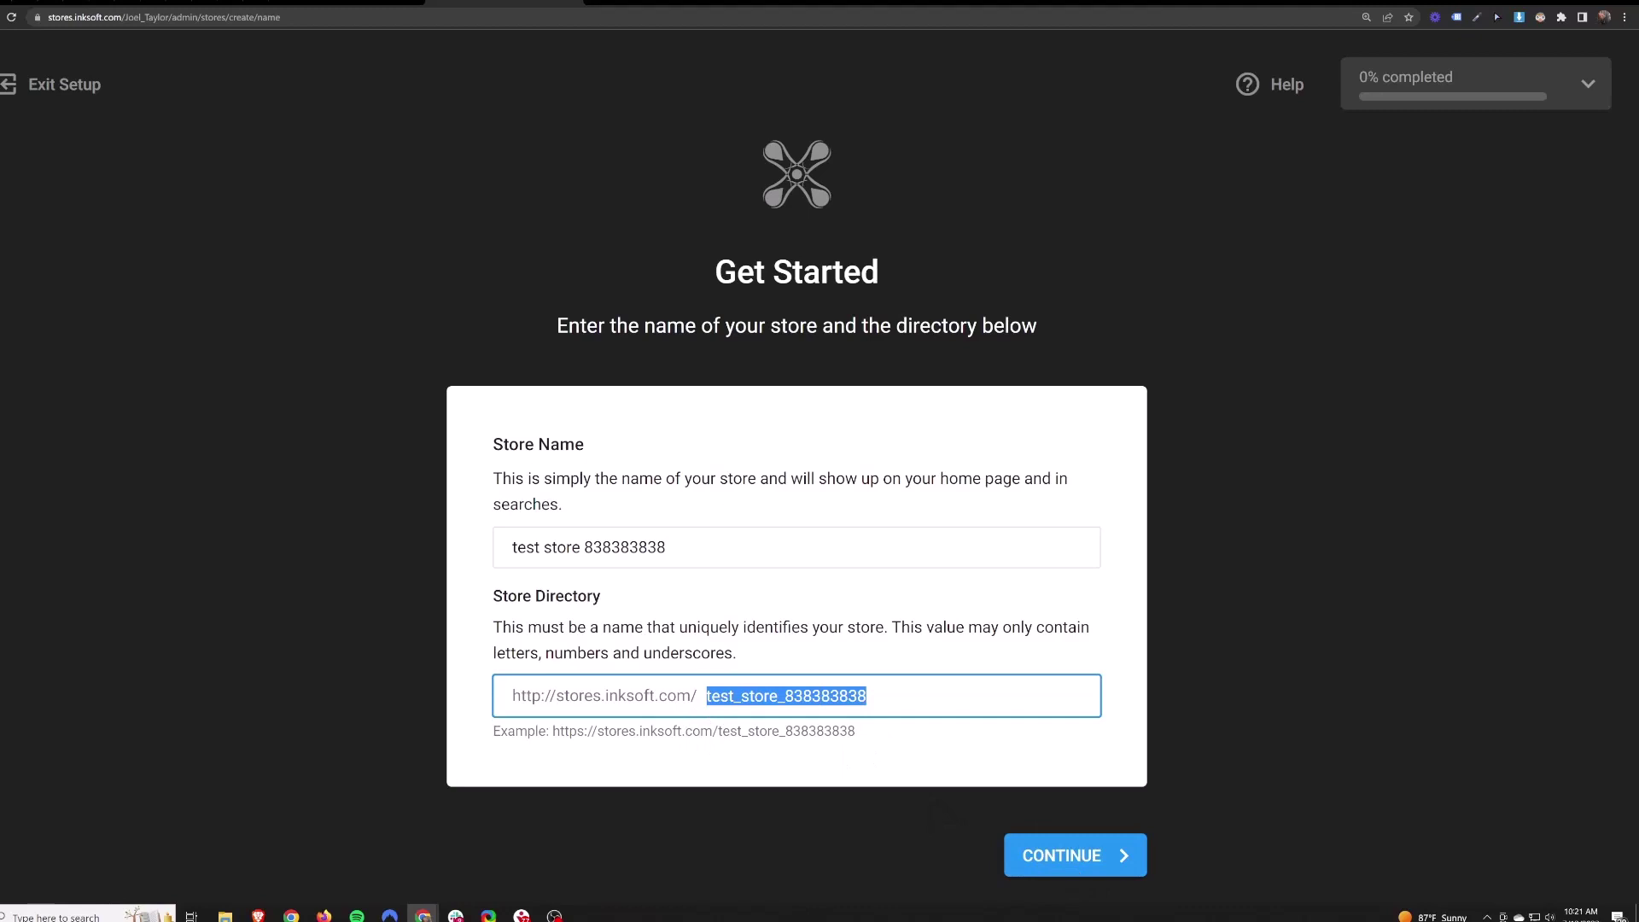
pyautogui.click(995, 761)
pyautogui.click(1079, 854)
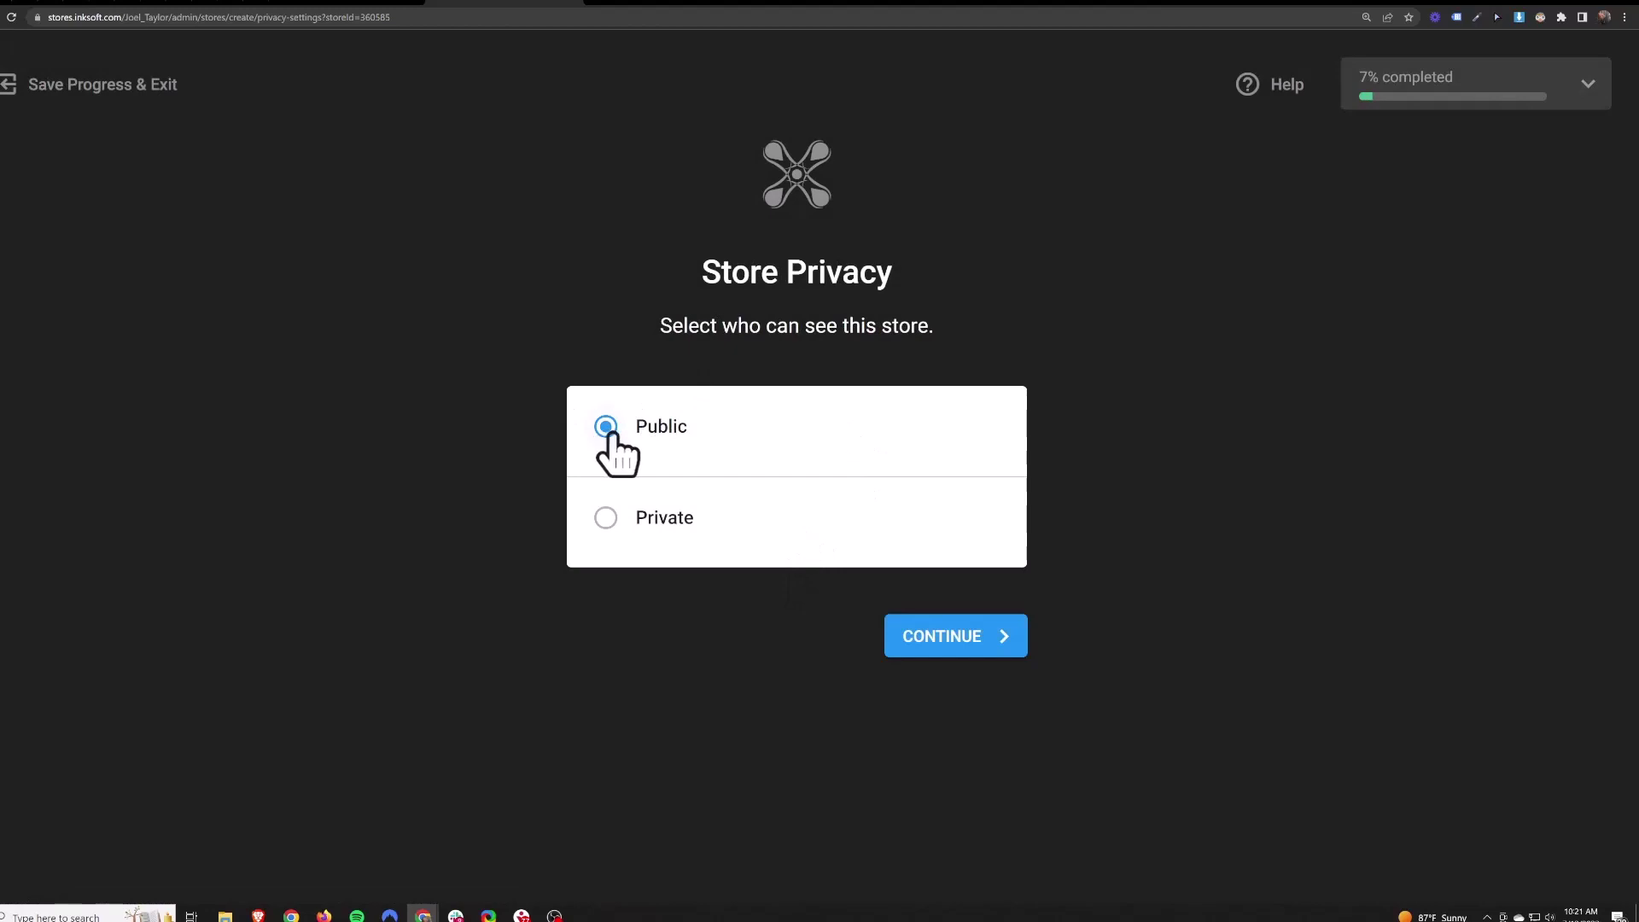
# - Try Private, then keep the store Public and submit the privacy step
pyautogui.click(606, 518)
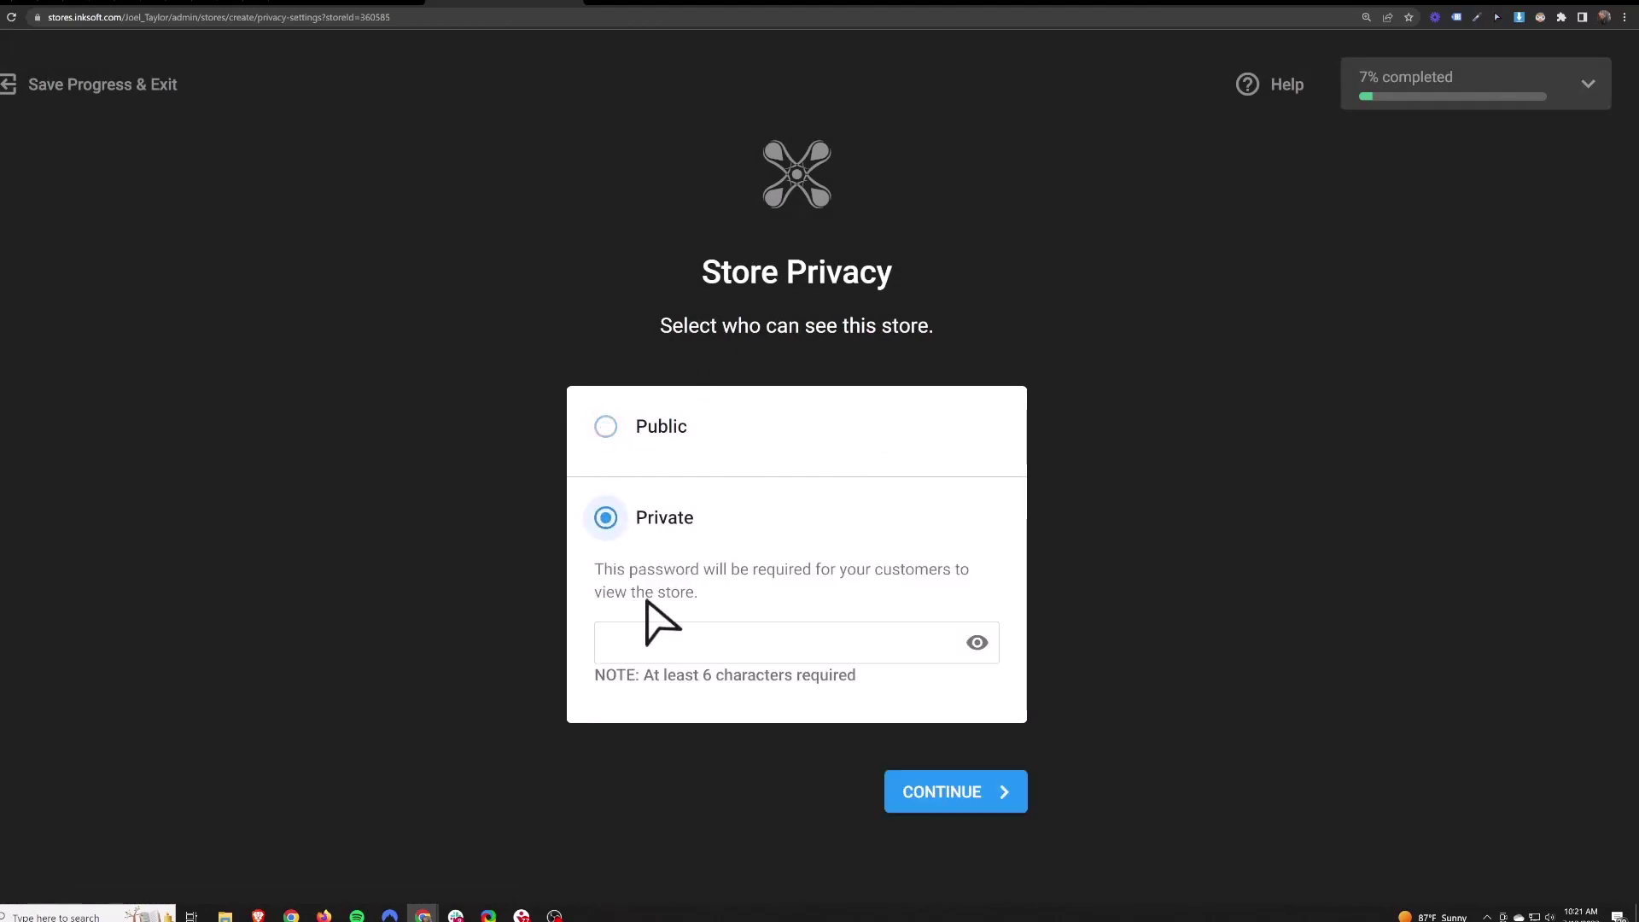
pyautogui.click(674, 642)
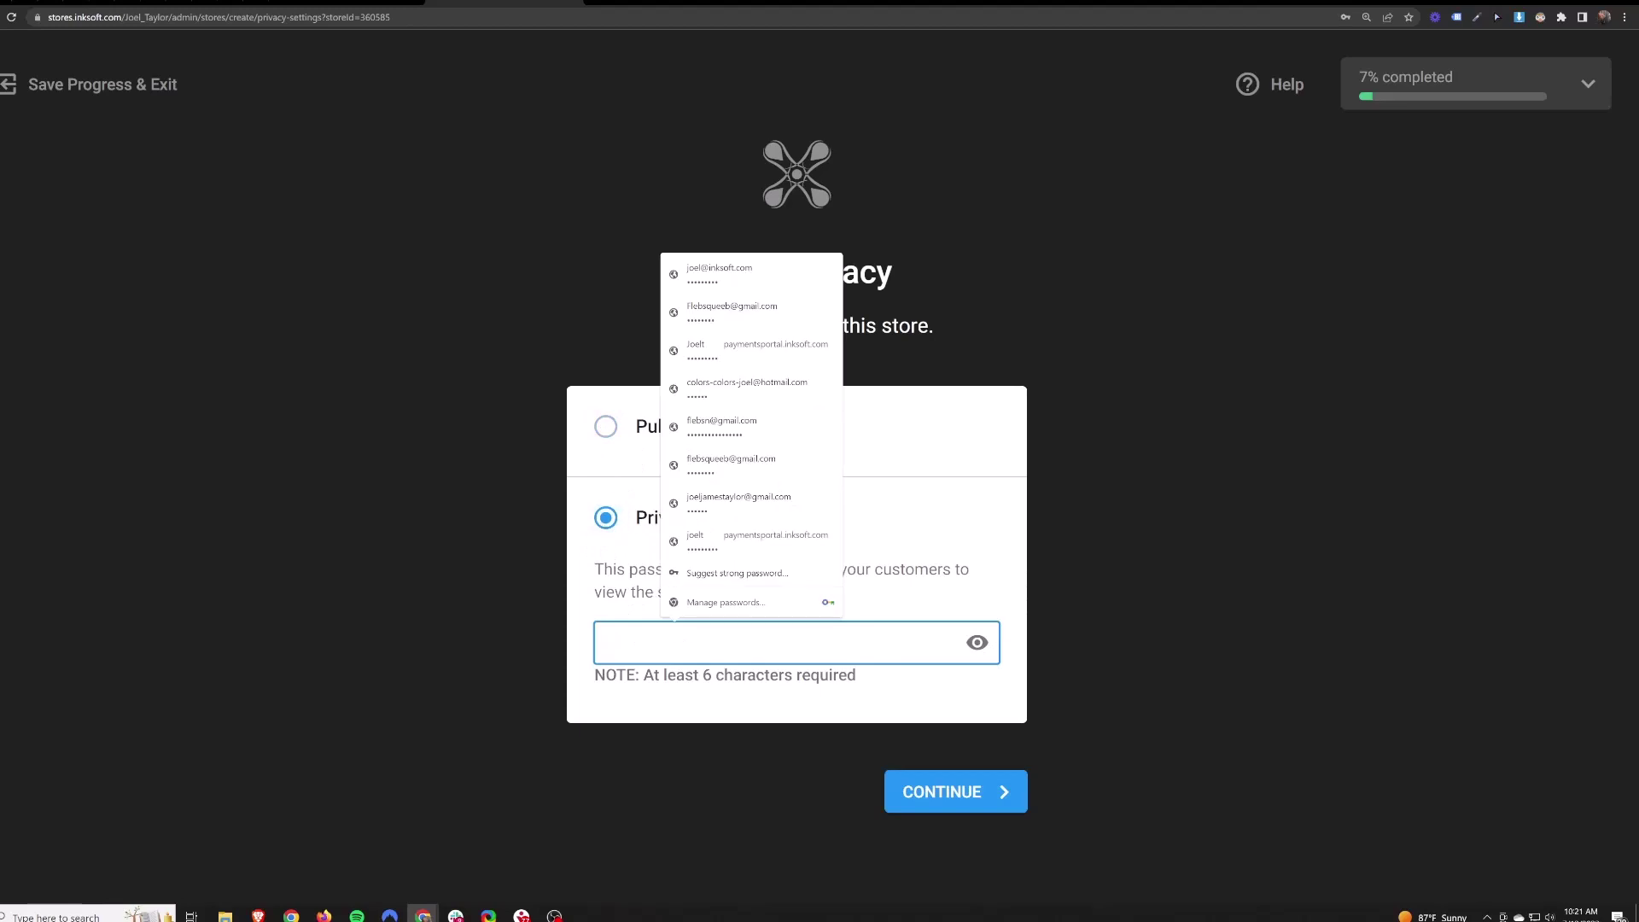
pyautogui.click(607, 571)
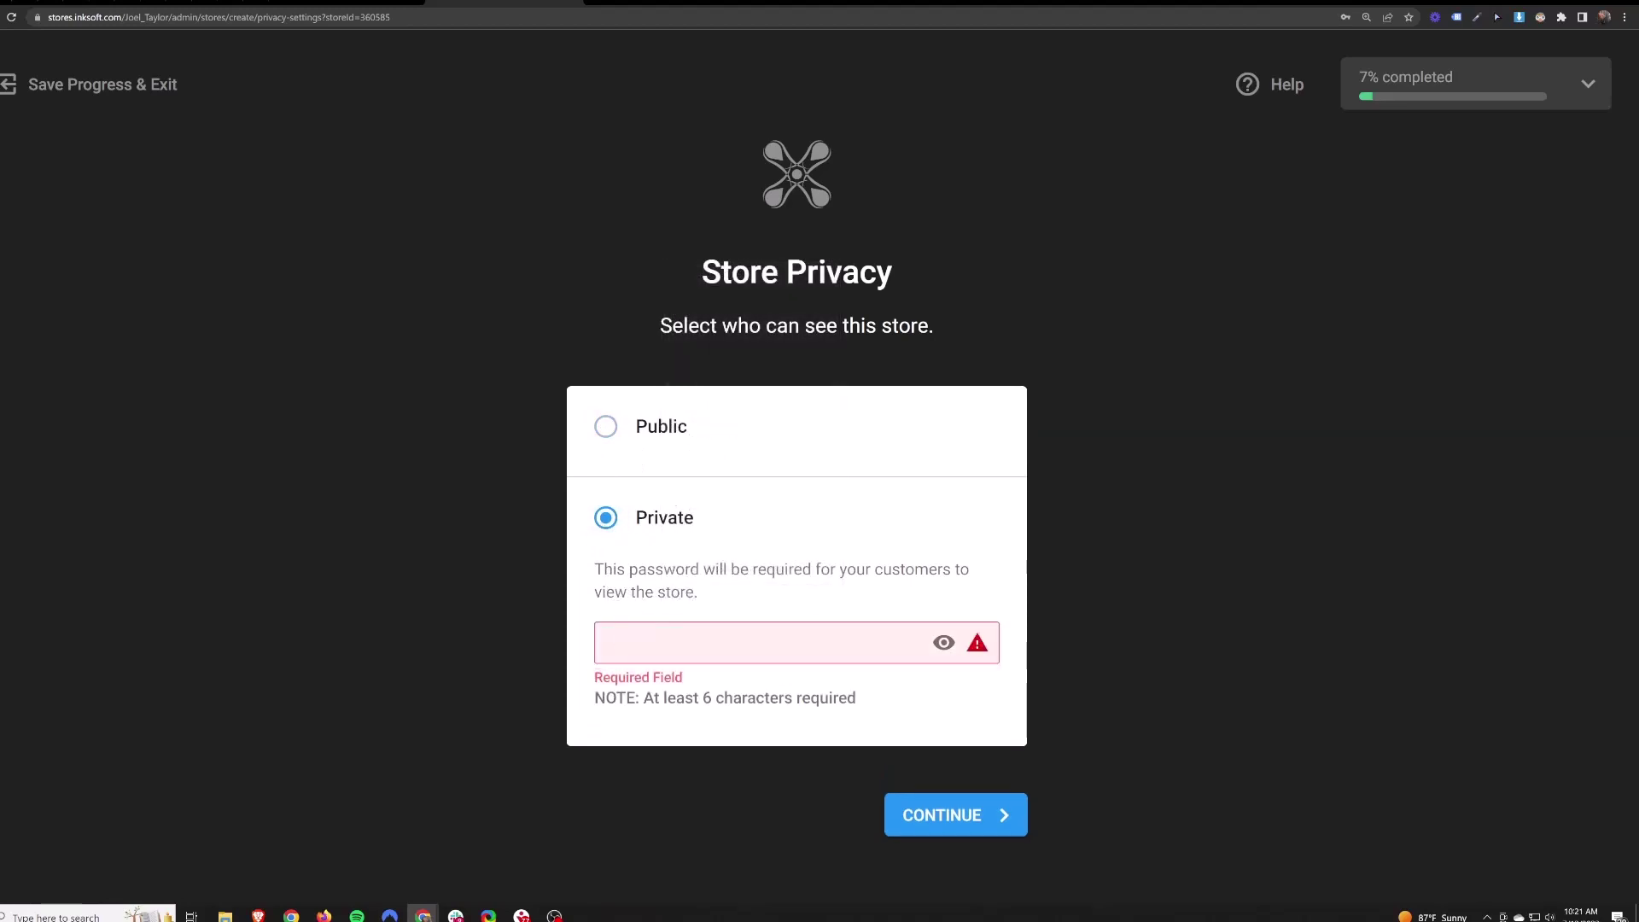
pyautogui.click(611, 424)
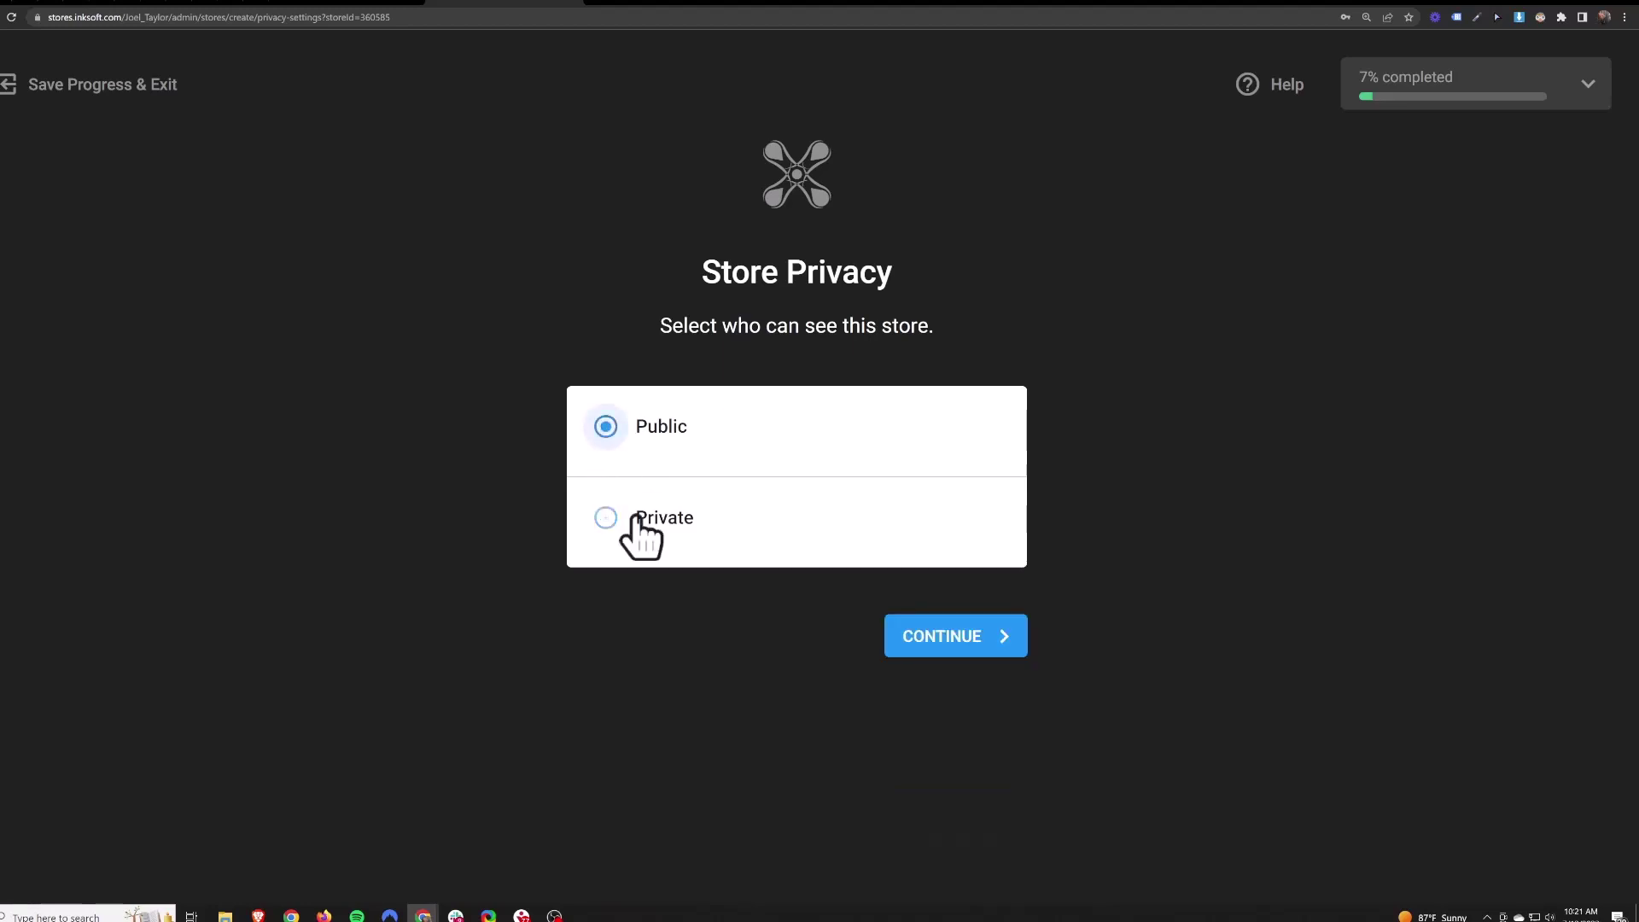
pyautogui.click(982, 651)
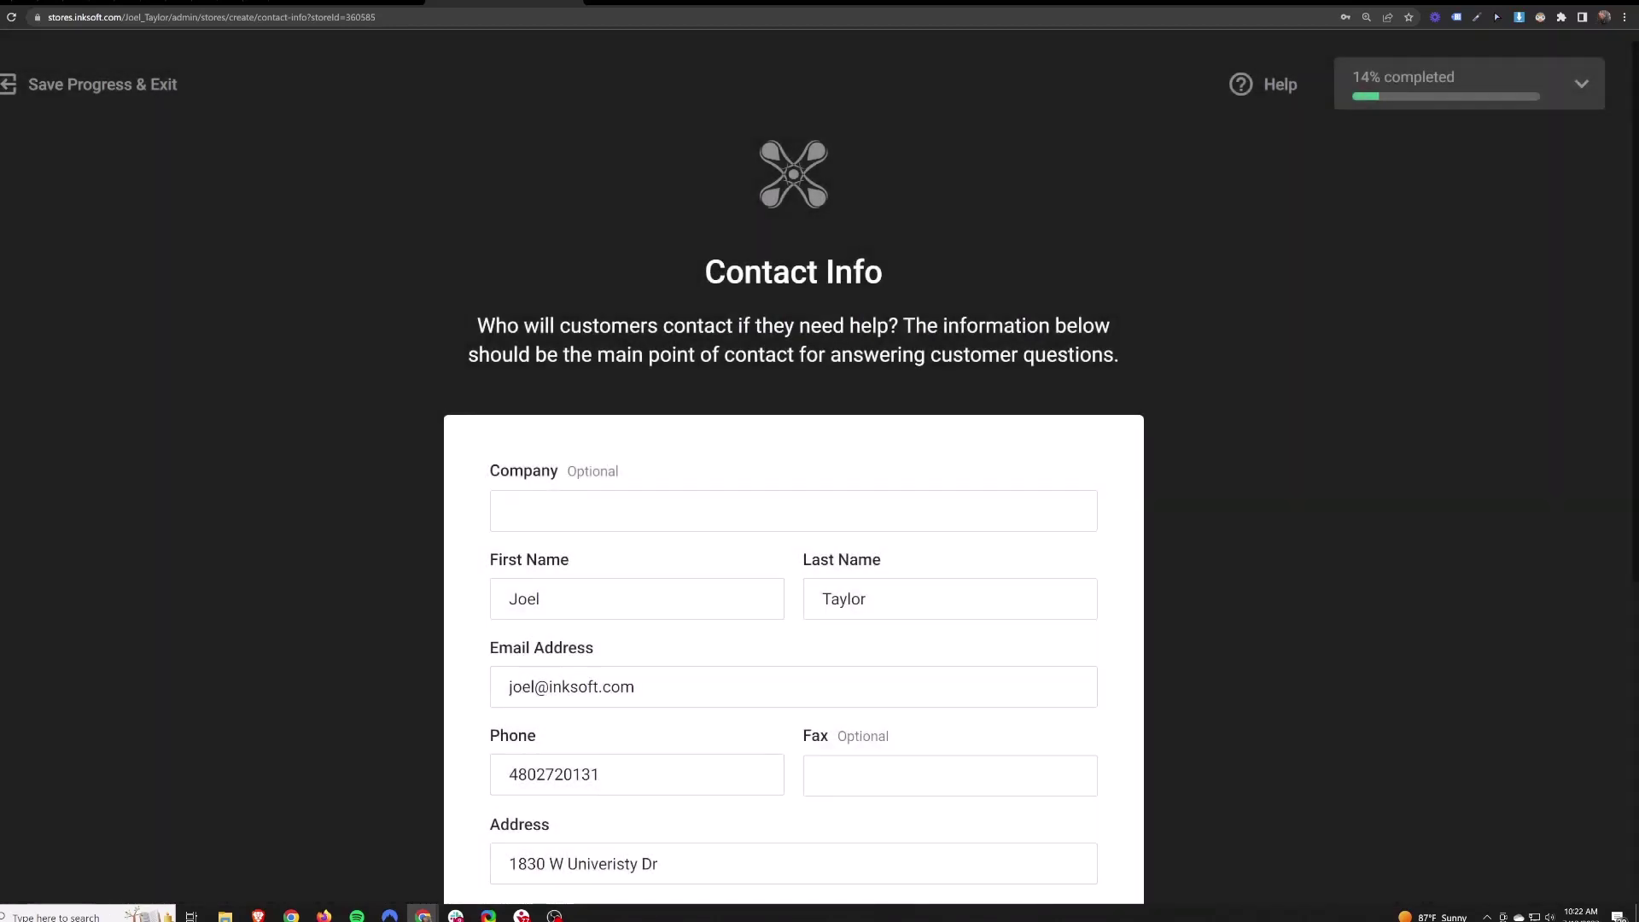
# - Review the prefilled contact e-mail and address fields and submit the contact info
pyautogui.scroll(-2, 652, 651)
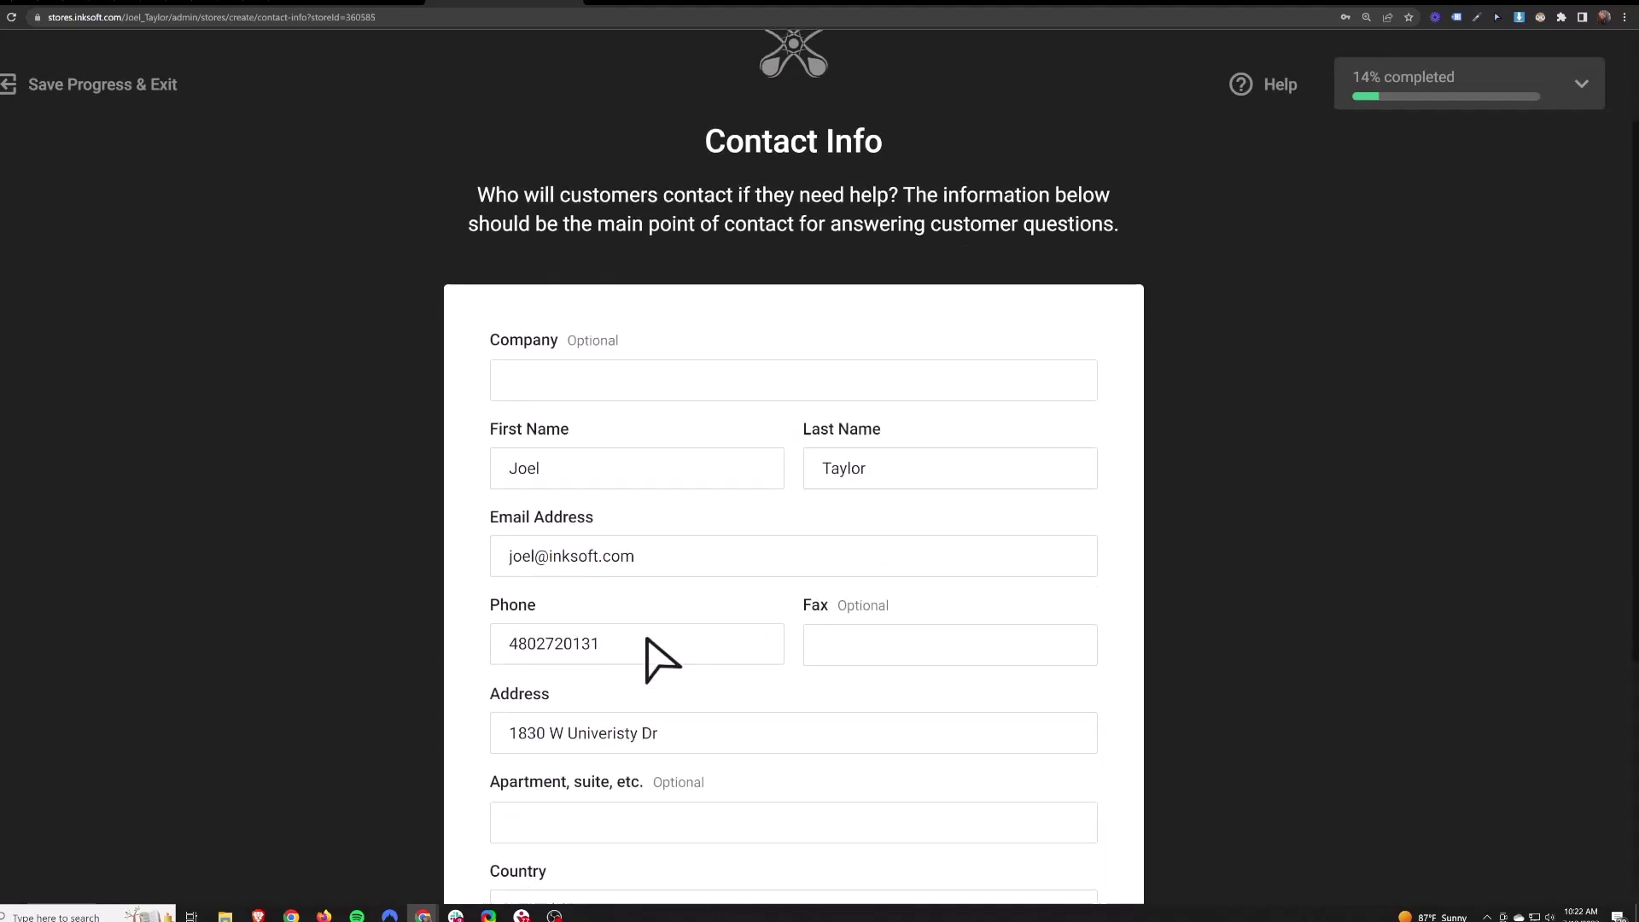
pyautogui.scroll(-2, 794, 512)
pyautogui.click(621, 423)
pyautogui.press('Tab')
pyautogui.click(734, 568)
pyautogui.scroll(-3, 782, 589)
pyautogui.click(1050, 866)
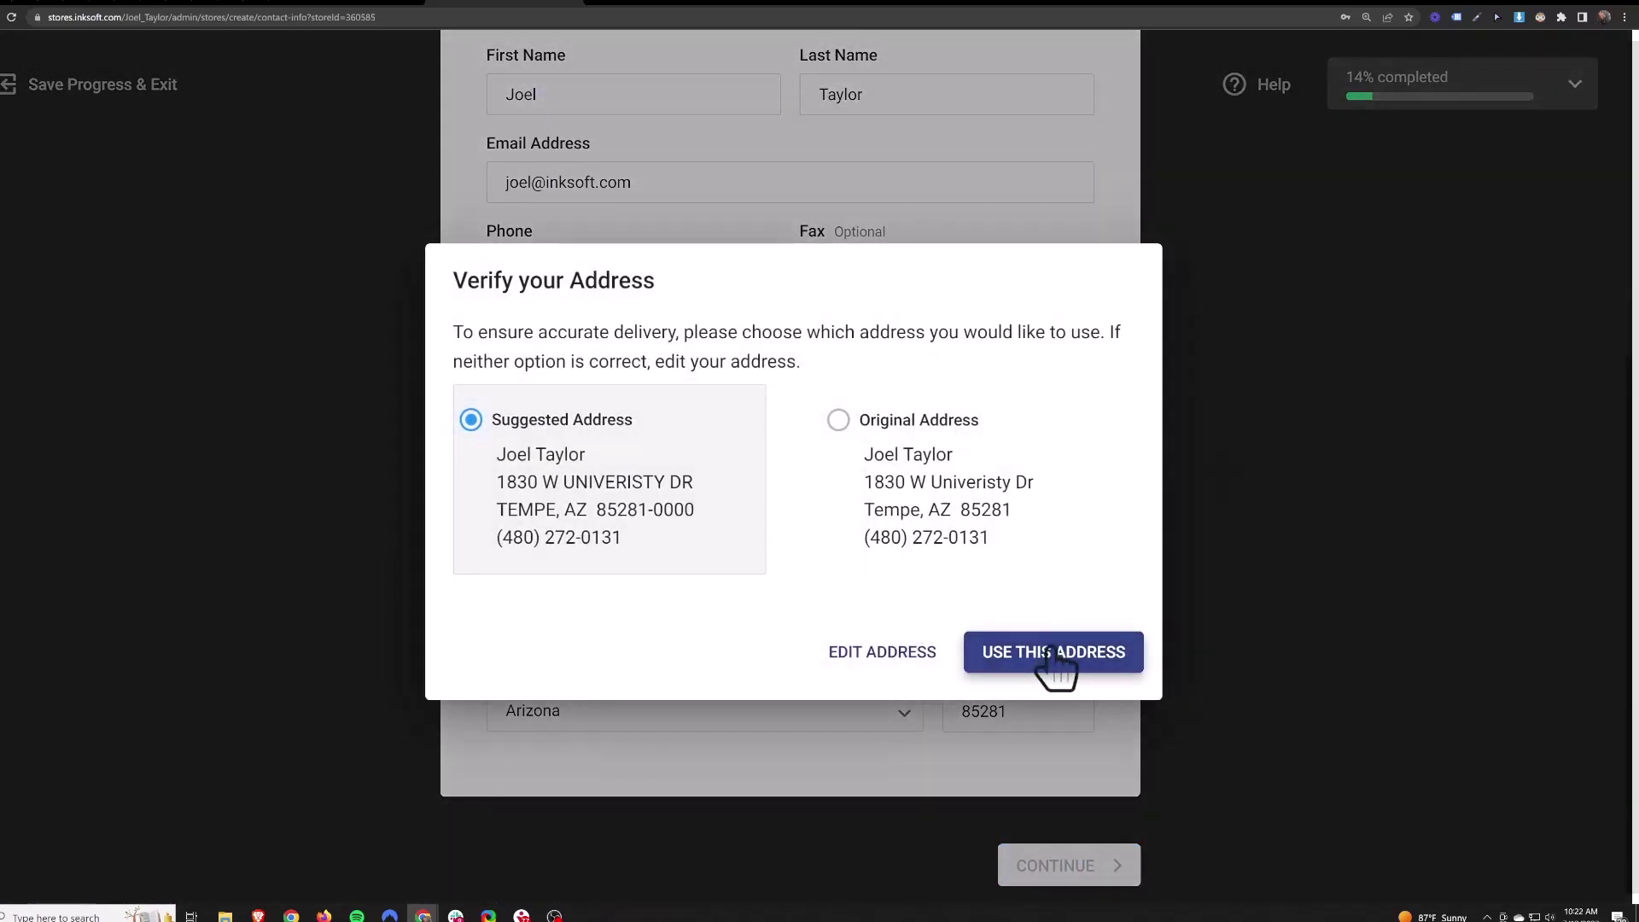
# - Accept the suggested address and review the Store Logo's supported file types, including .svg
pyautogui.click(1043, 663)
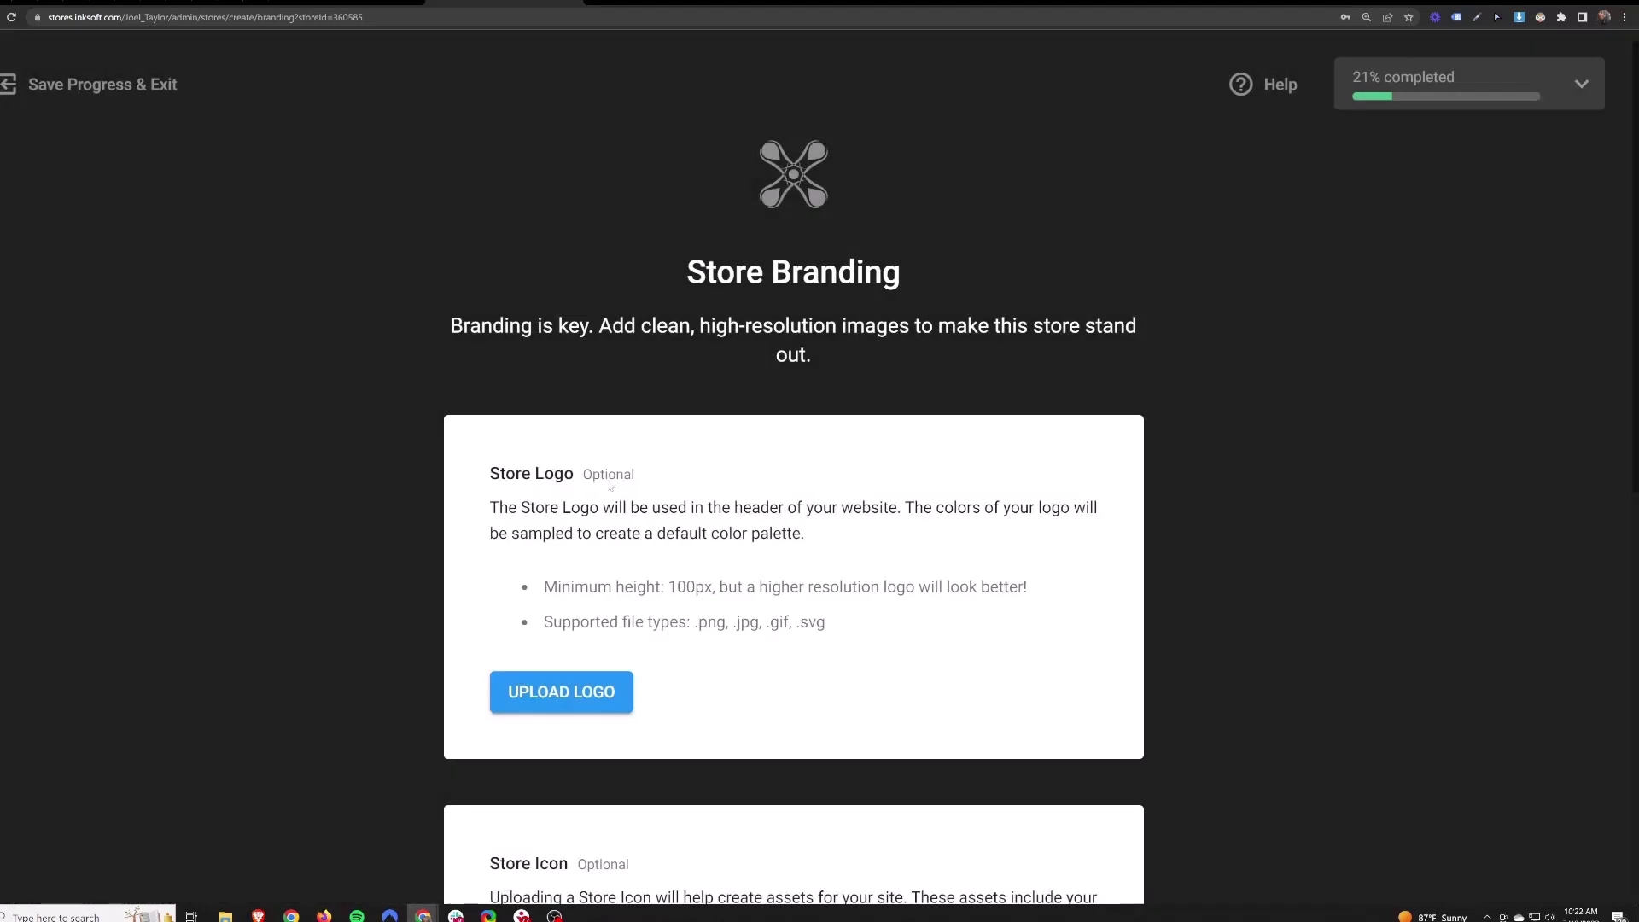
pyautogui.moveTo(494, 482); pyautogui.dragTo(611, 499)
pyautogui.click(614, 499)
pyautogui.moveTo(796, 630); pyautogui.dragTo(824, 629)
pyautogui.click(712, 631)
pyautogui.moveTo(796, 631); pyautogui.dragTo(826, 636)
pyautogui.click(865, 625)
# - Review the 128px by 128px icon size and 1600px by 900px Store Preview Image requirements
pyautogui.scroll(-4, 877, 633)
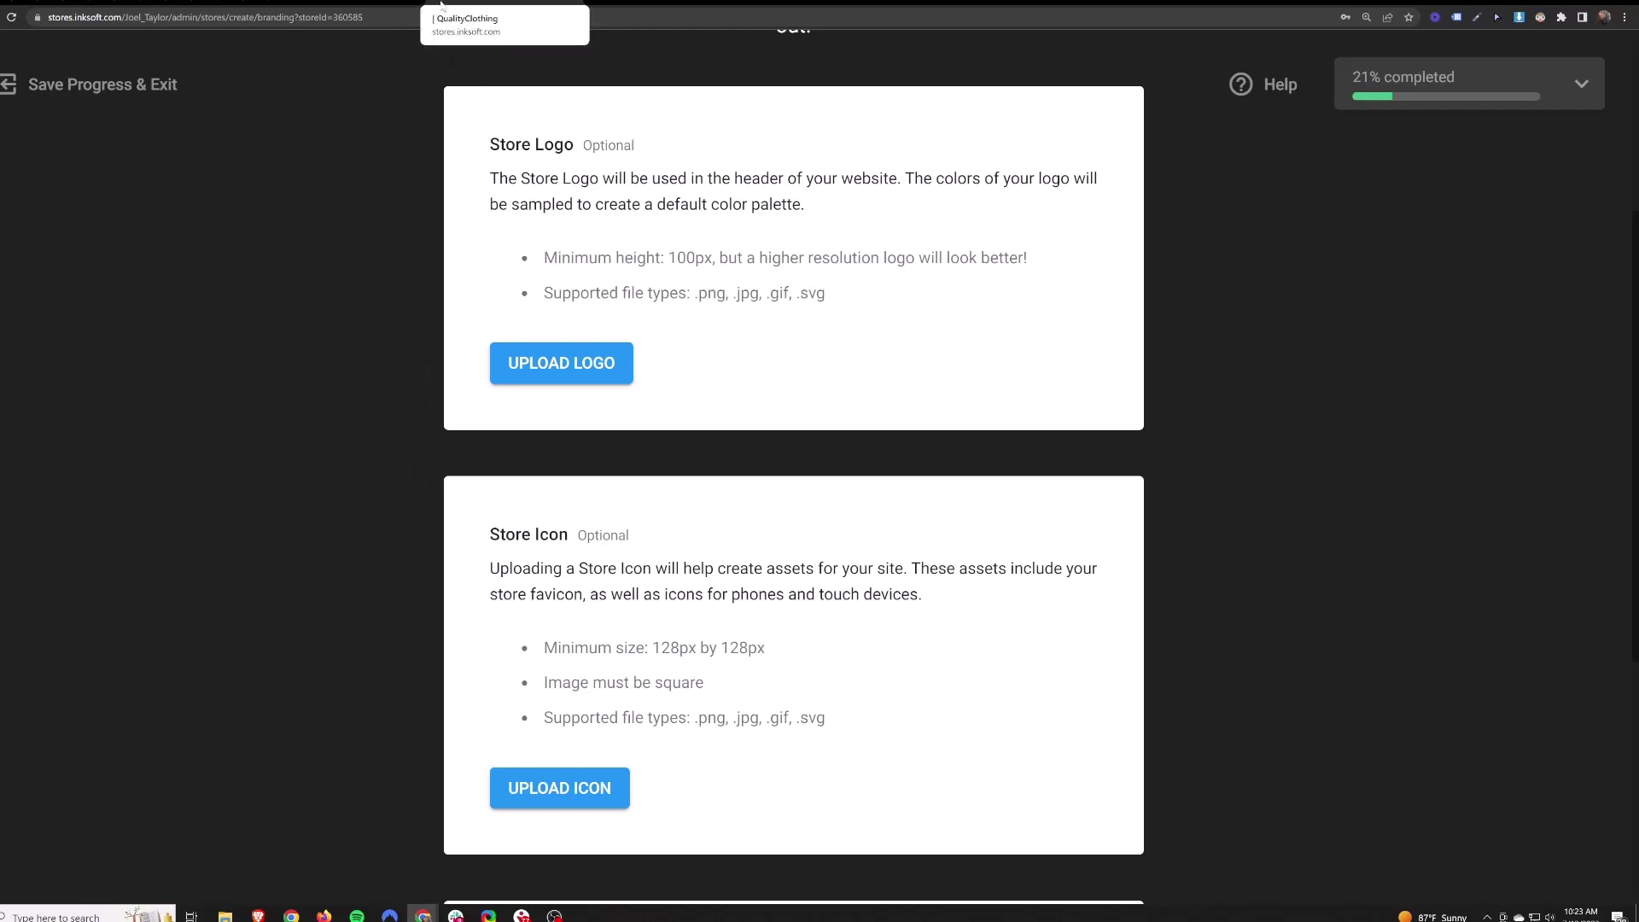
pyautogui.moveTo(653, 647); pyautogui.dragTo(773, 650)
pyautogui.click(750, 669)
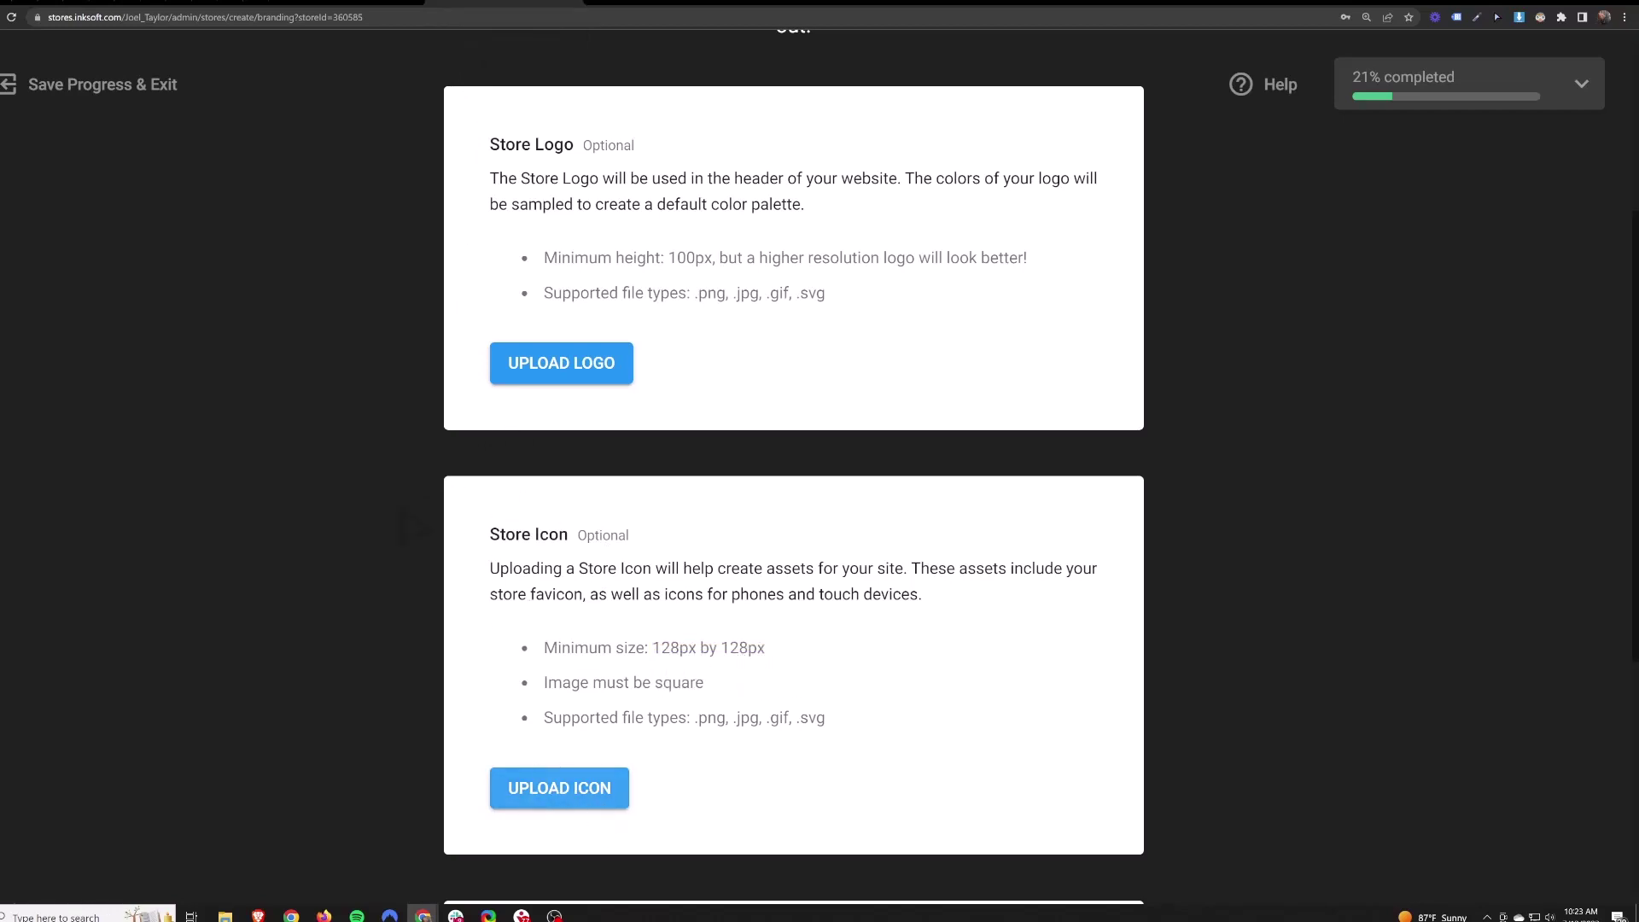
pyautogui.scroll(-5, 779, 358)
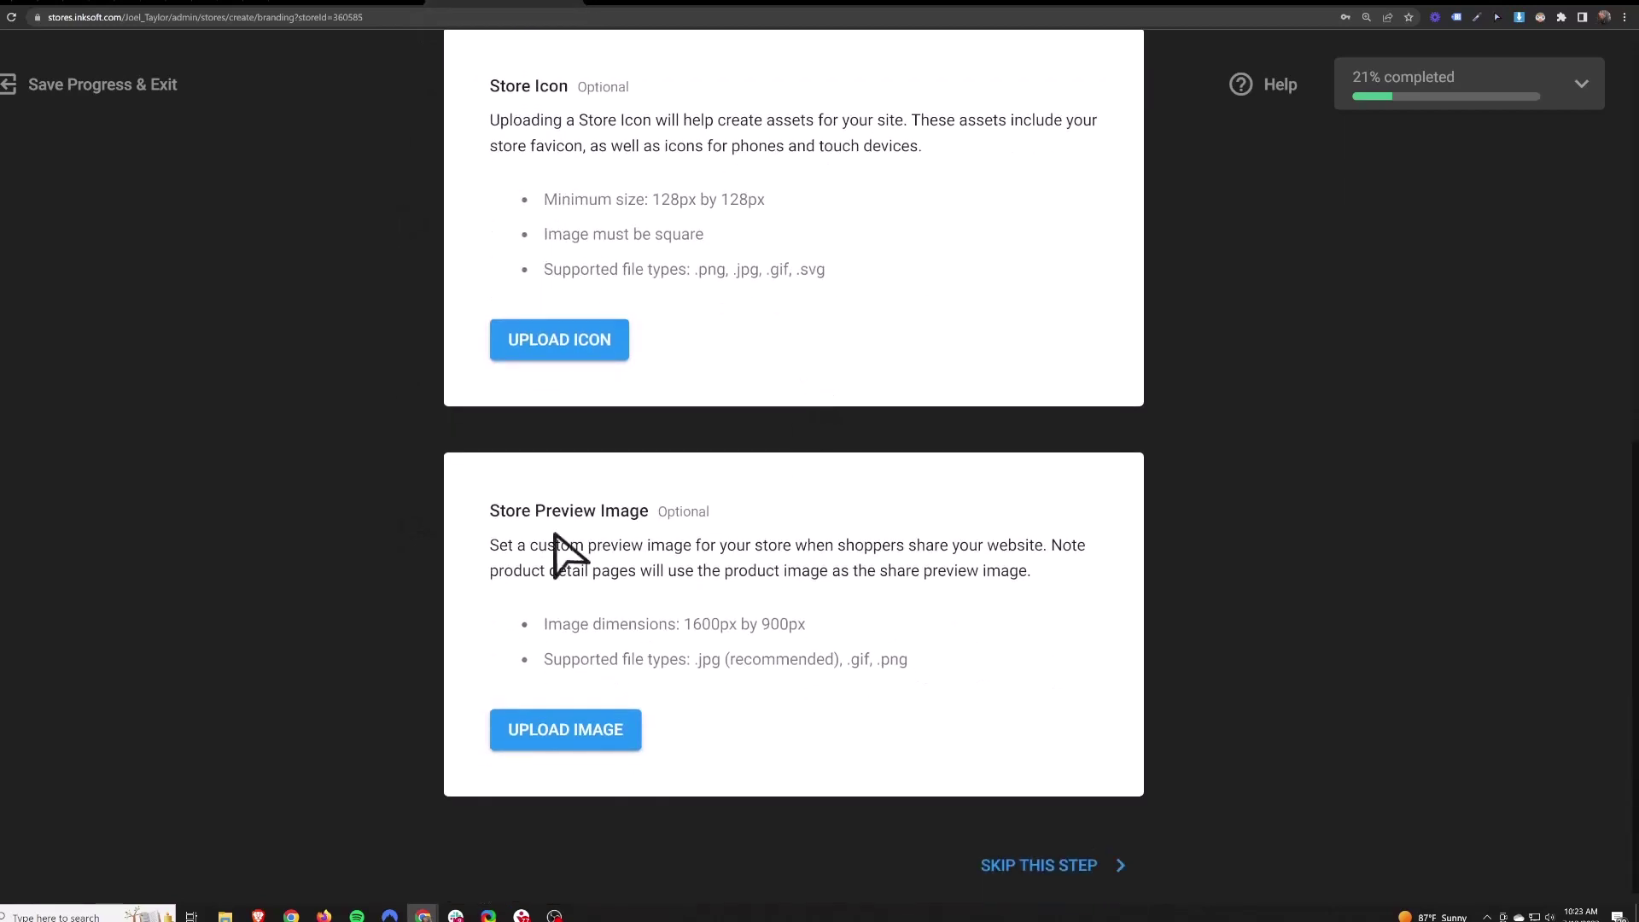
pyautogui.moveTo(486, 511); pyautogui.dragTo(699, 516)
pyautogui.click(698, 515)
pyautogui.moveTo(691, 626); pyautogui.dragTo(889, 644)
pyautogui.click(873, 653)
pyautogui.moveTo(490, 511); pyautogui.dragTo(651, 509)
# - Choose No for adding a Designer and continue to the Production Schedule step
pyautogui.click(766, 520)
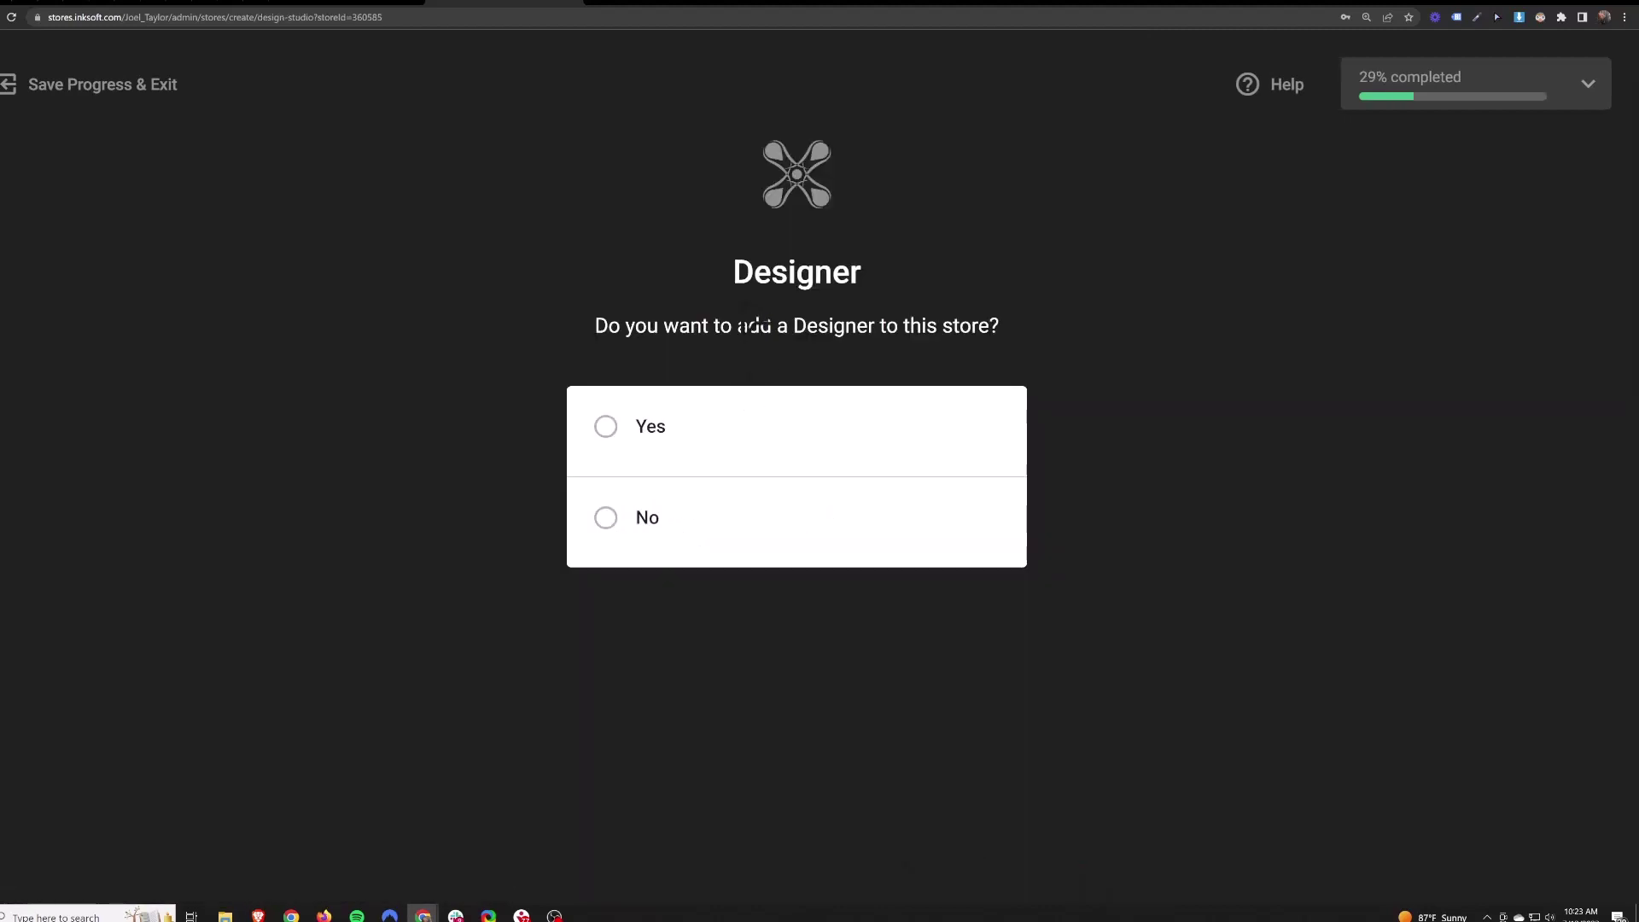
pyautogui.click(606, 517)
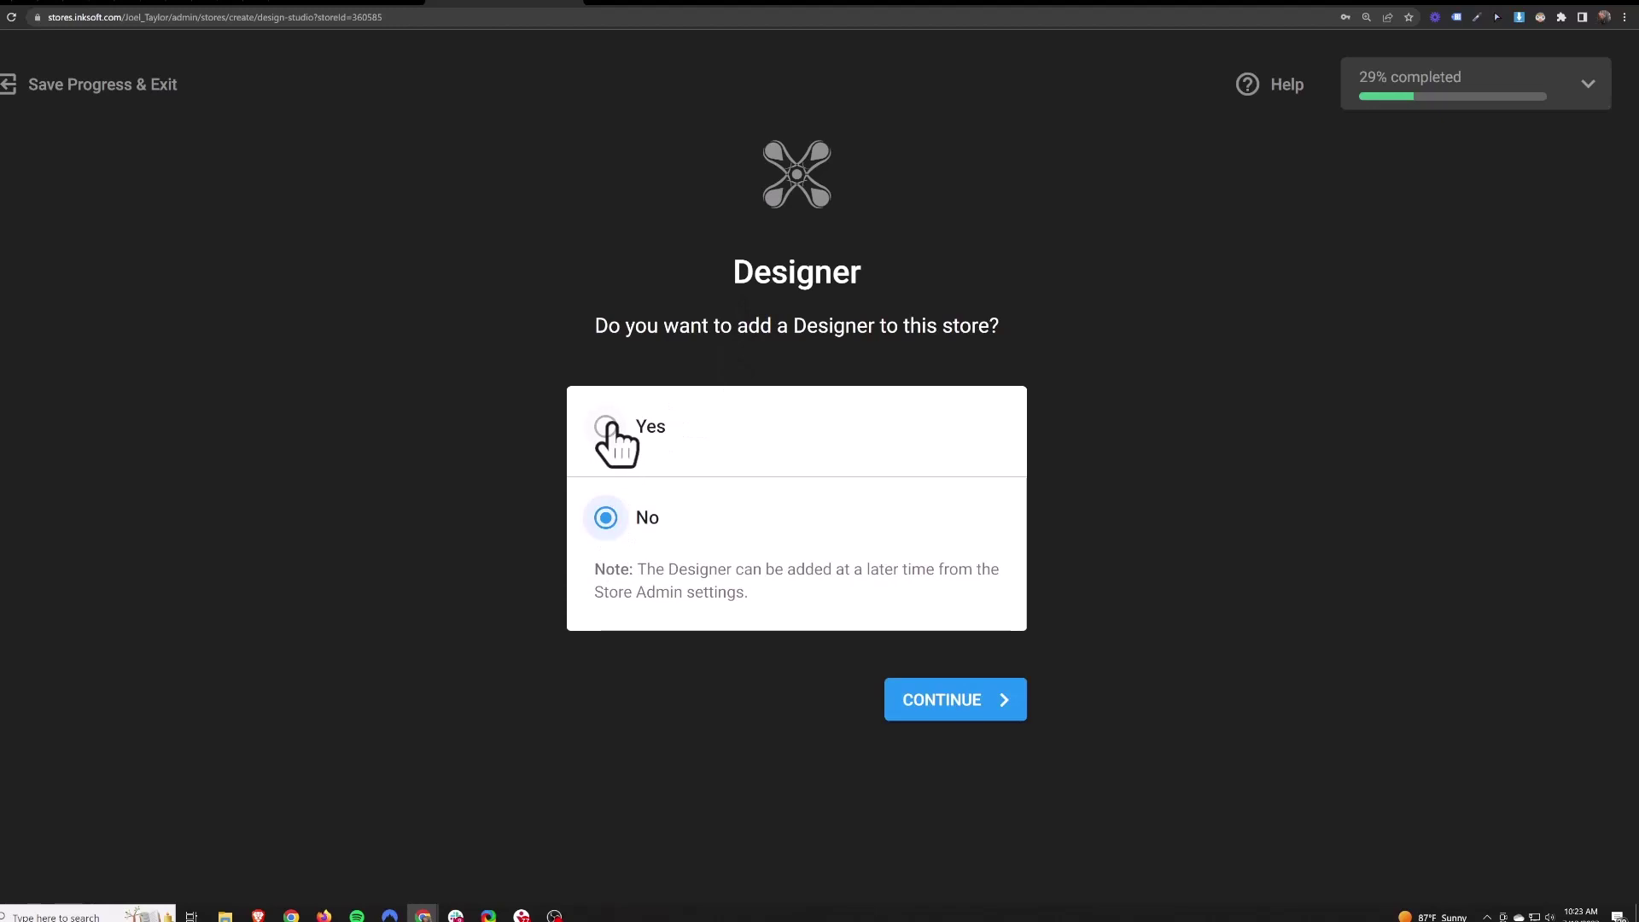
pyautogui.click(967, 710)
pyautogui.moveTo(644, 271); pyautogui.dragTo(1024, 325)
pyautogui.click(658, 564)
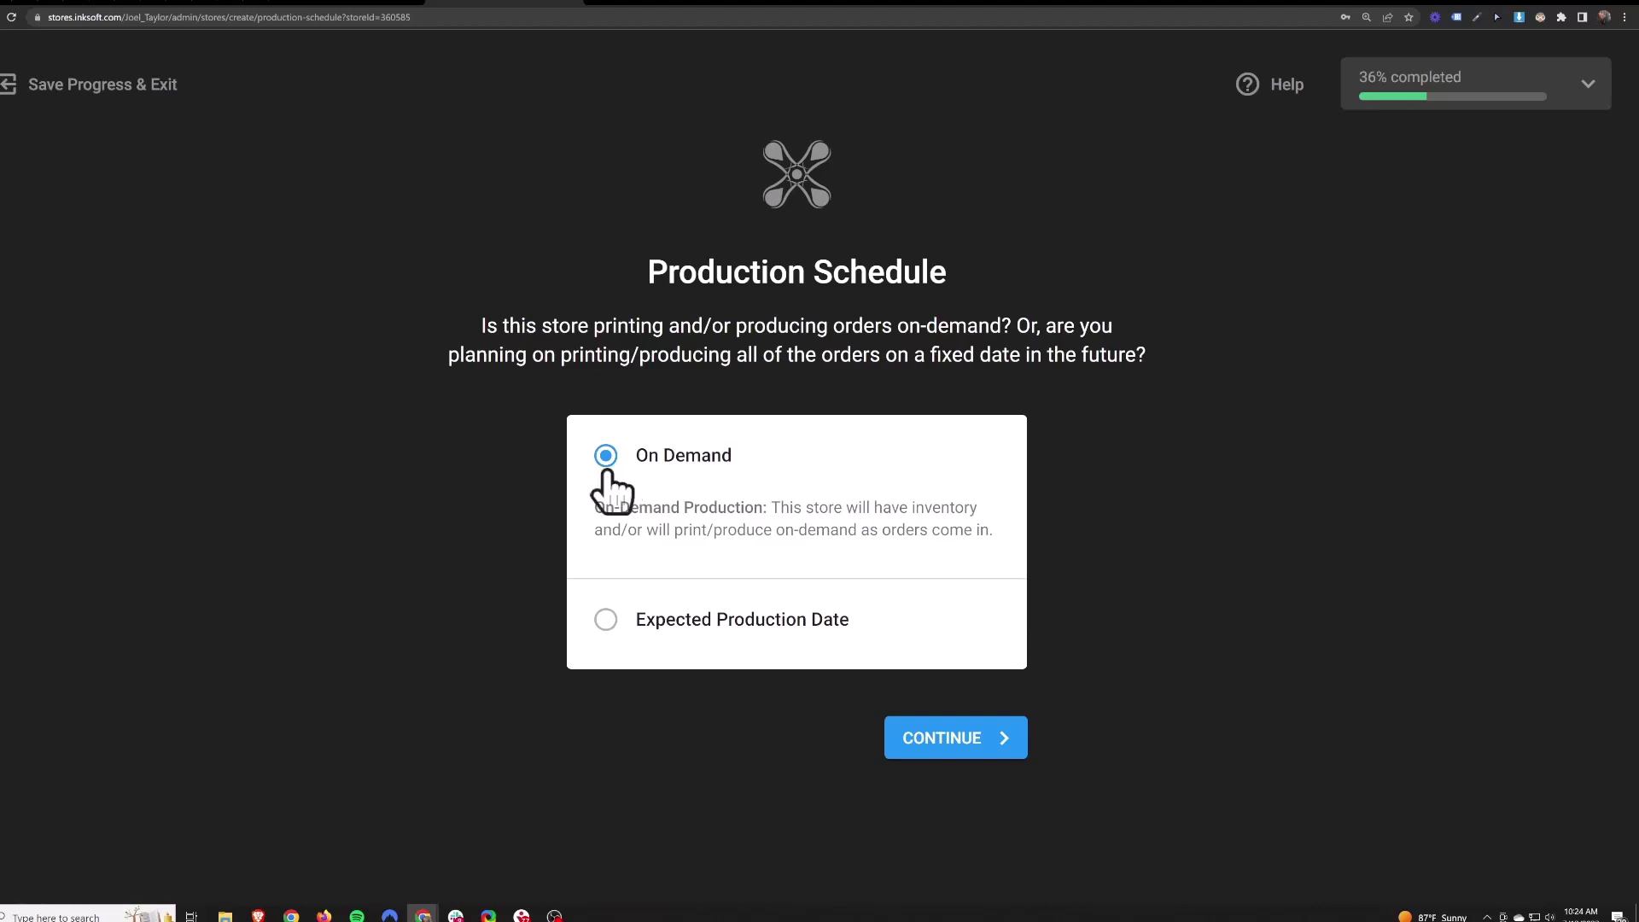
# - Switch to Expected Production Date and pick 01 Aug 2023 in the calendar
pyautogui.click(605, 621)
pyautogui.click(978, 610)
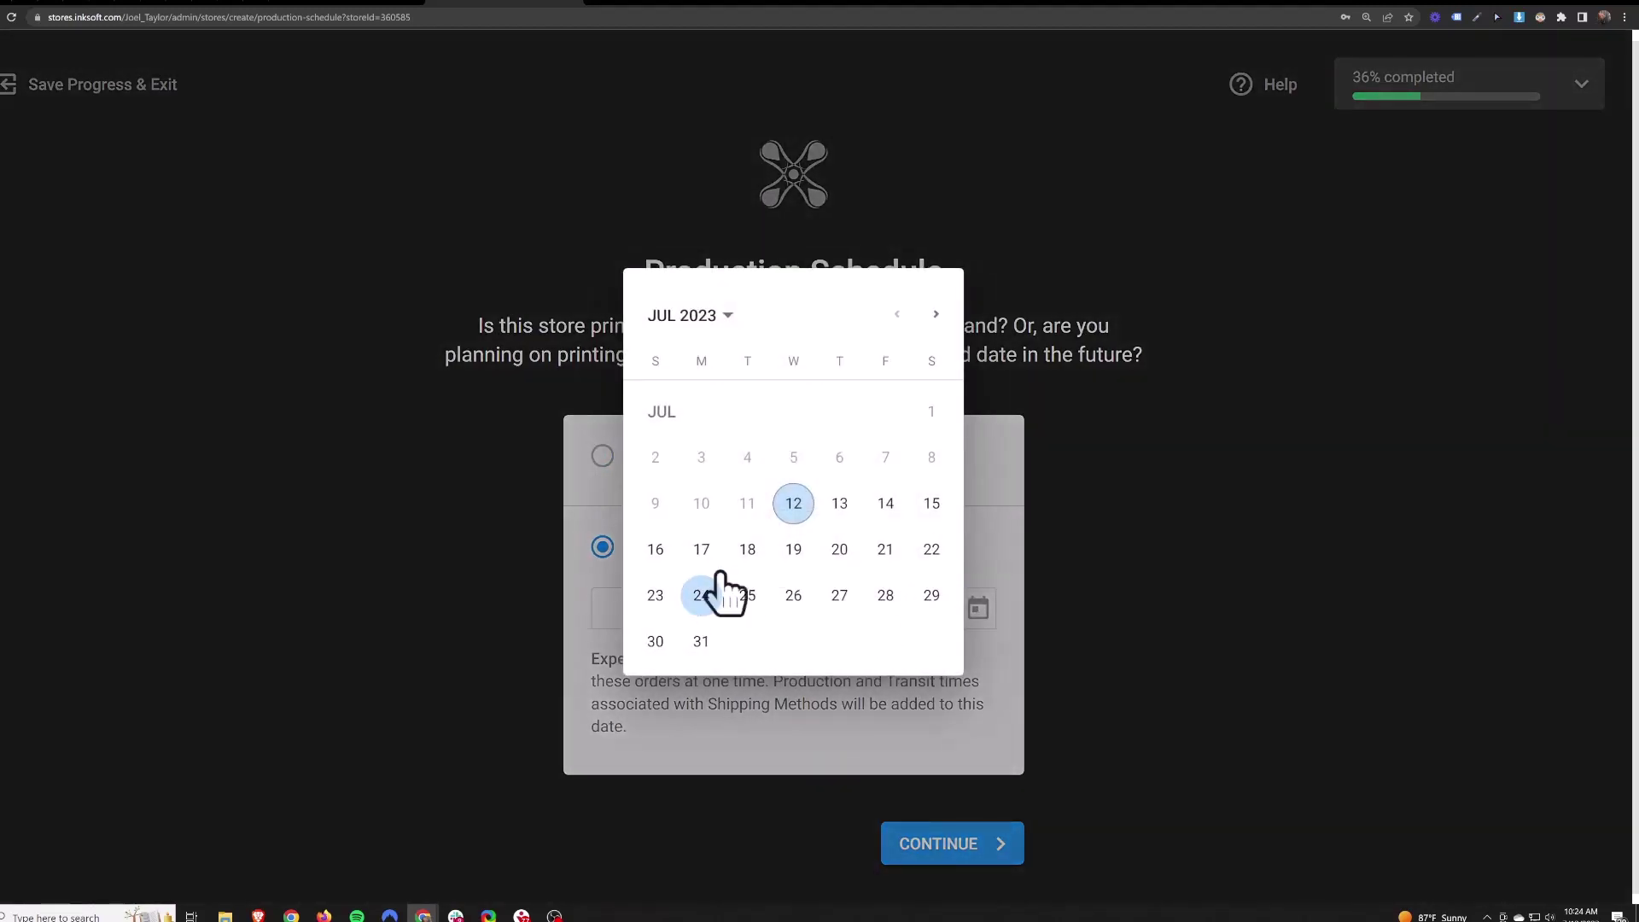
pyautogui.click(934, 316)
pyautogui.click(746, 460)
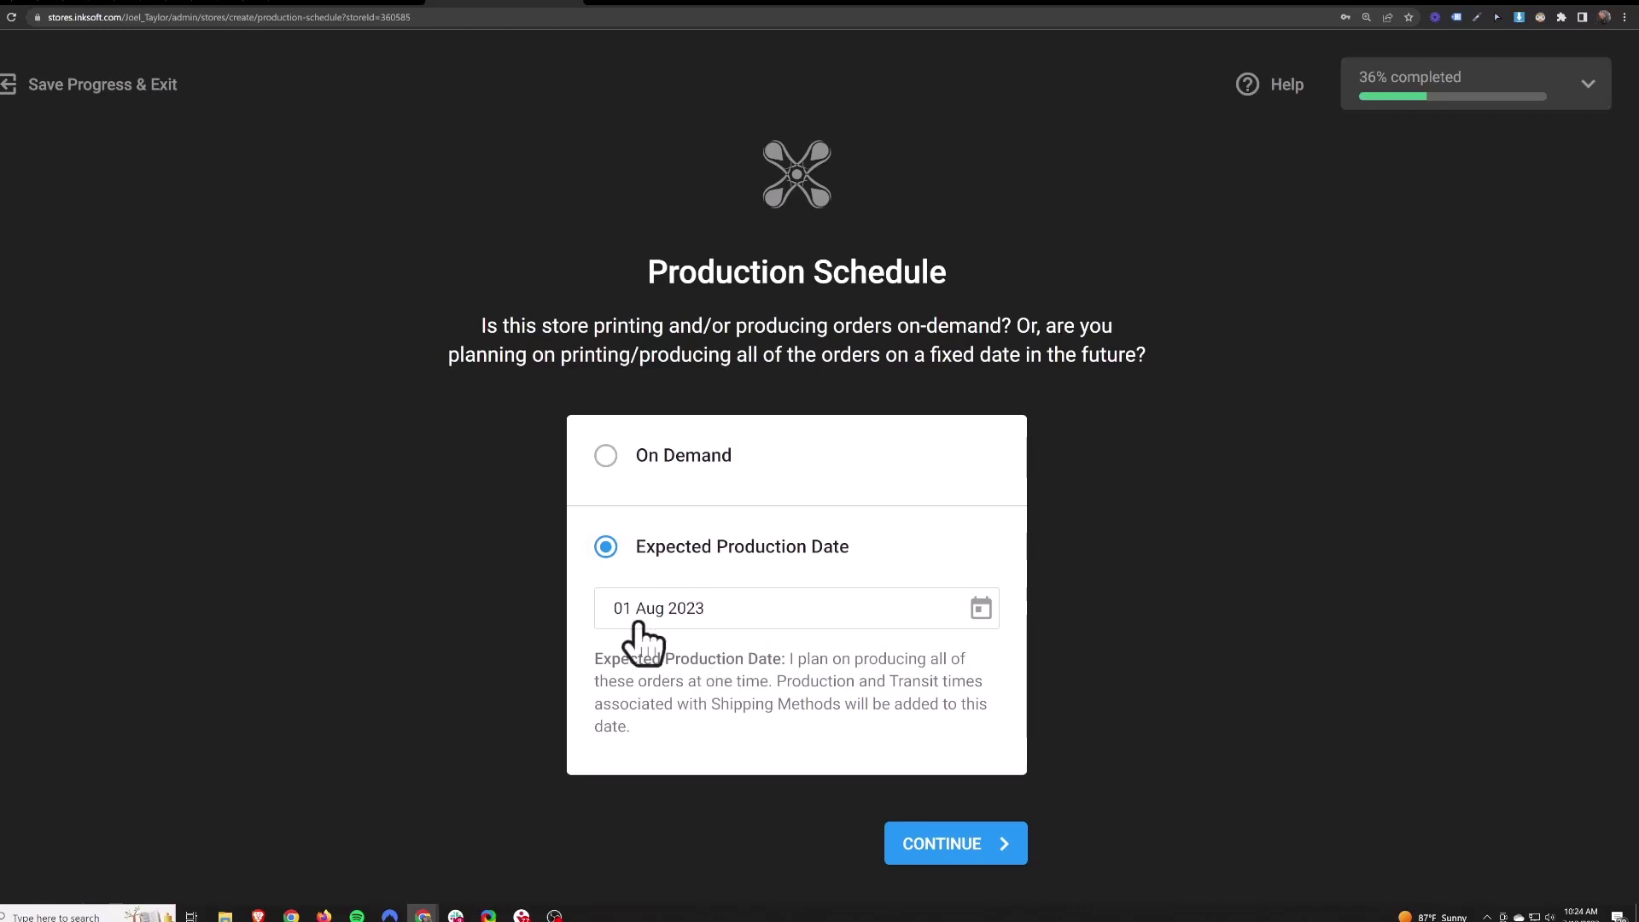
# - Submit the production date, then add Flat Rate Shipping Flat Rate as the shipping method and continue
pyautogui.click(956, 849)
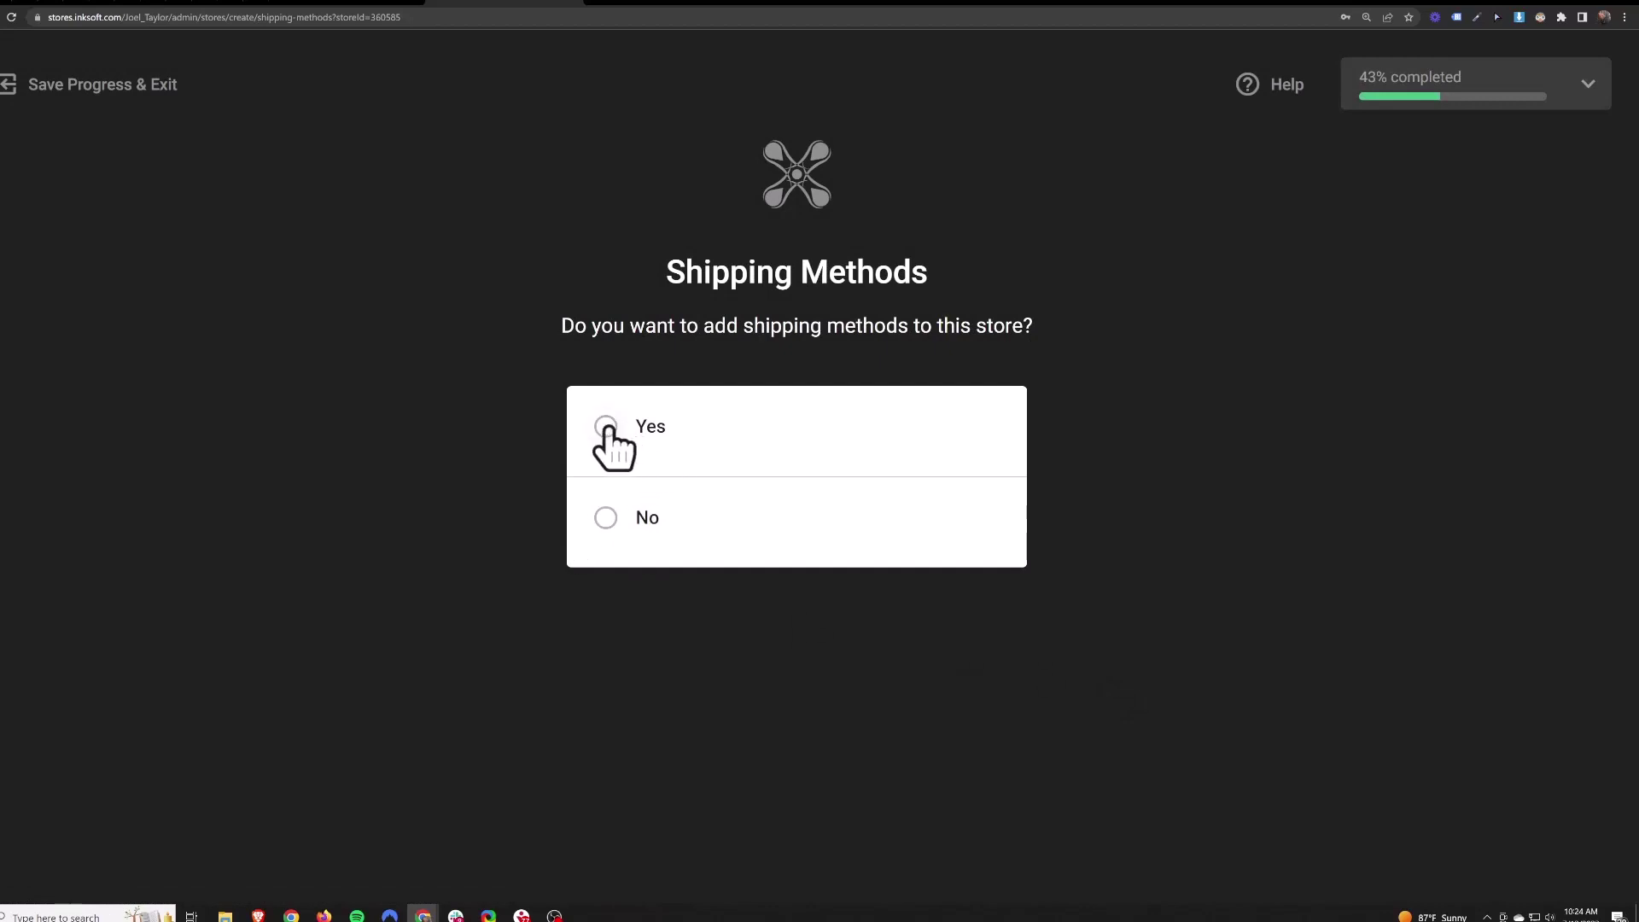
pyautogui.click(607, 430)
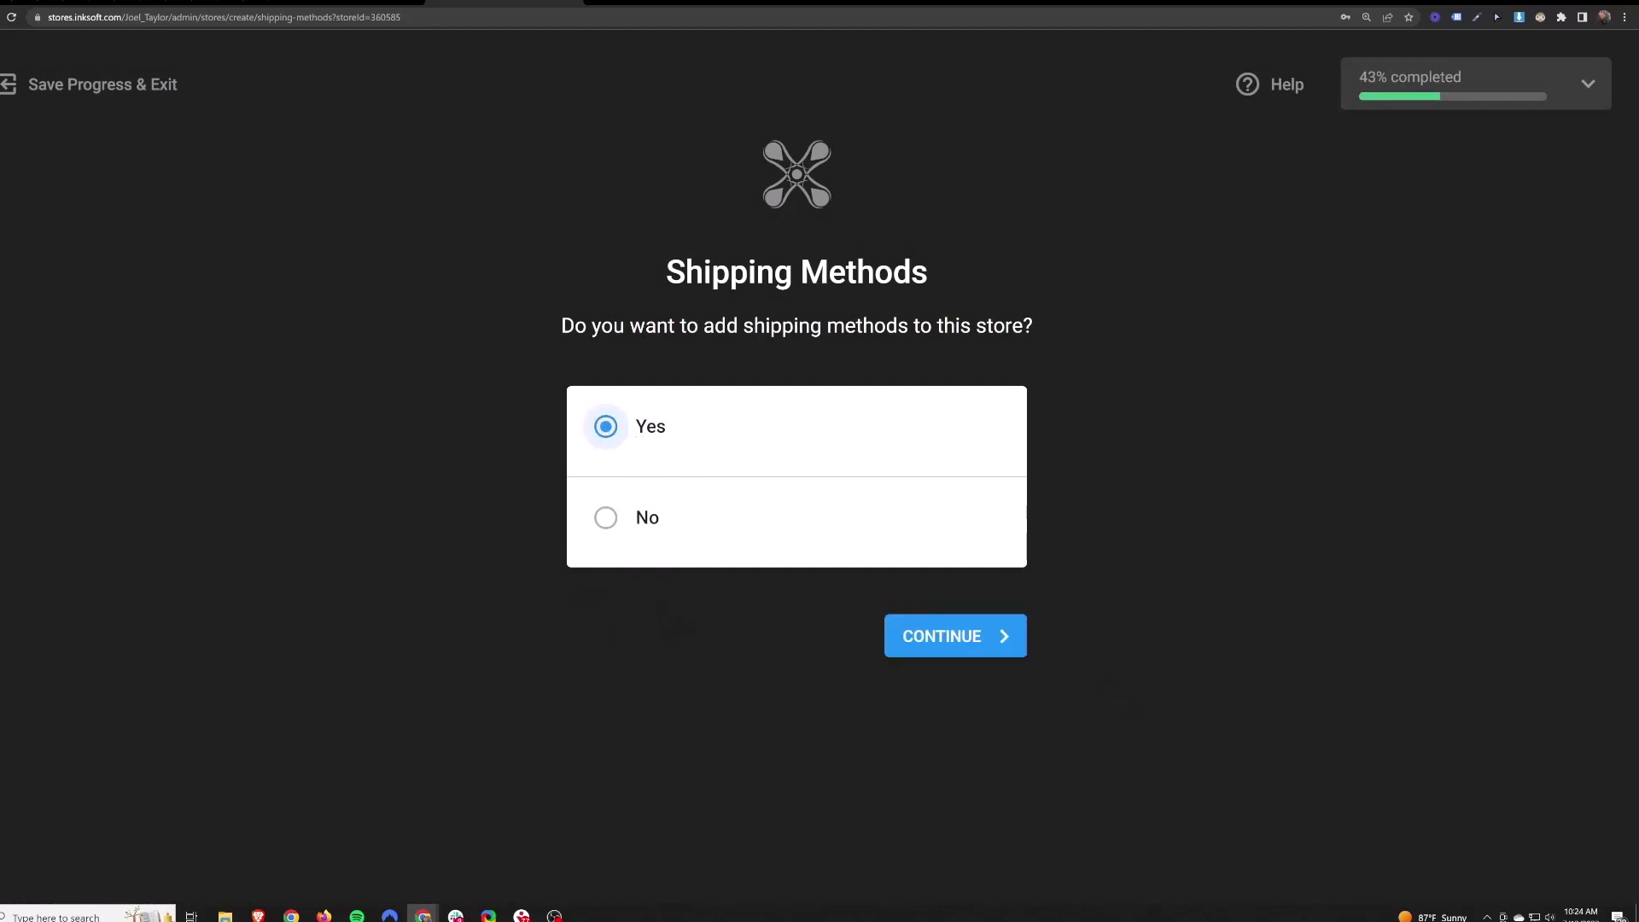
pyautogui.click(917, 647)
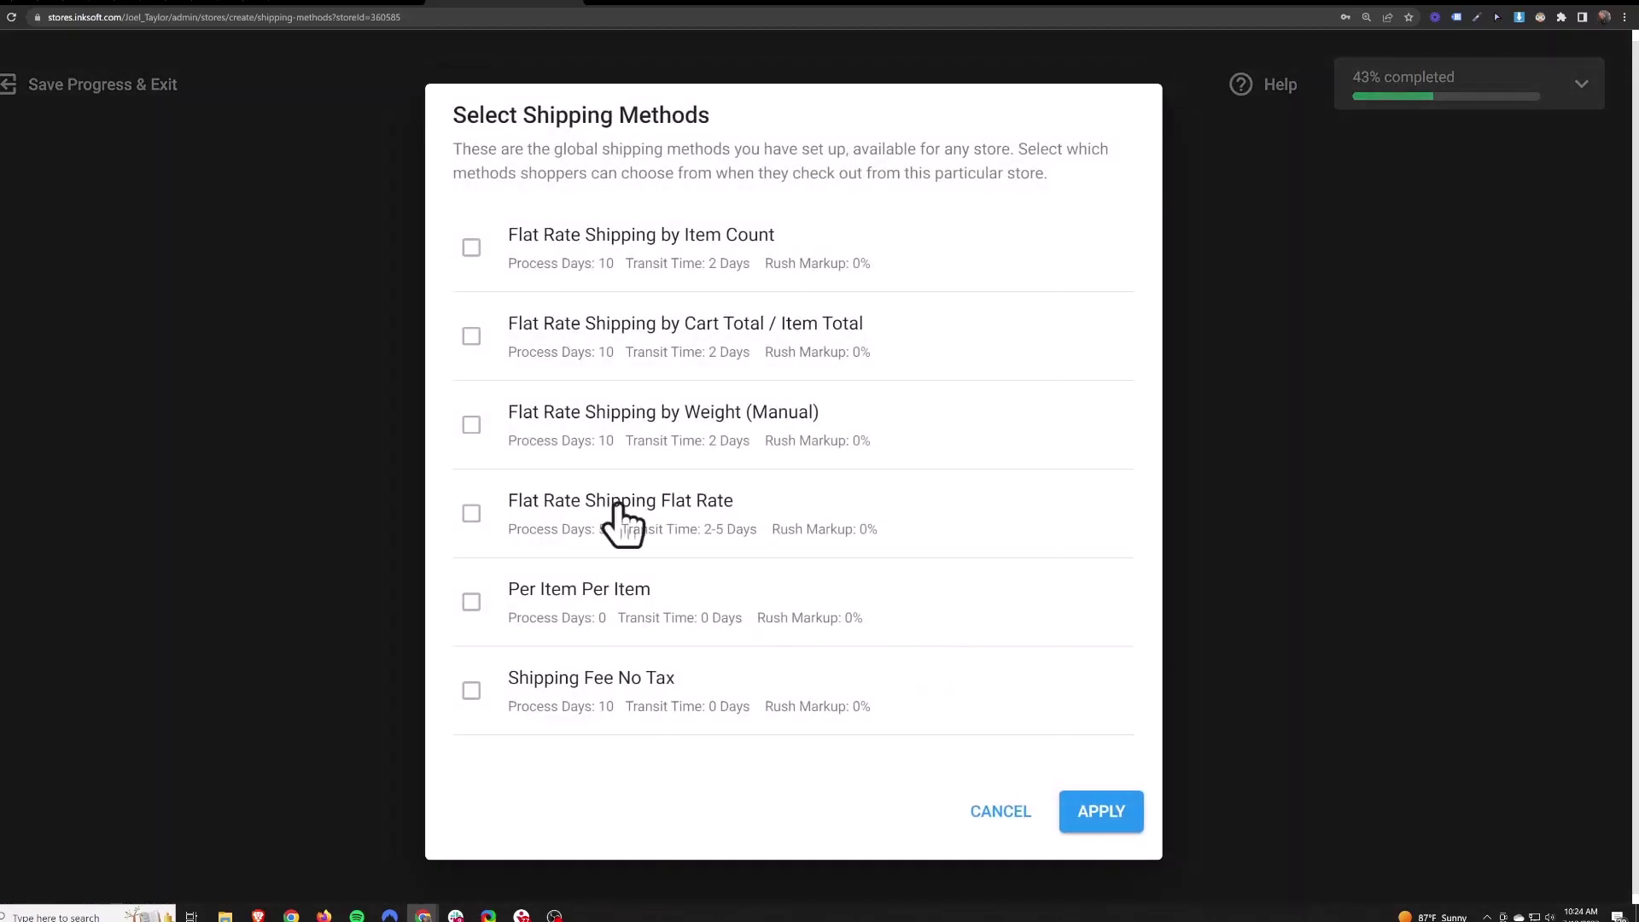
pyautogui.click(471, 516)
pyautogui.click(1101, 816)
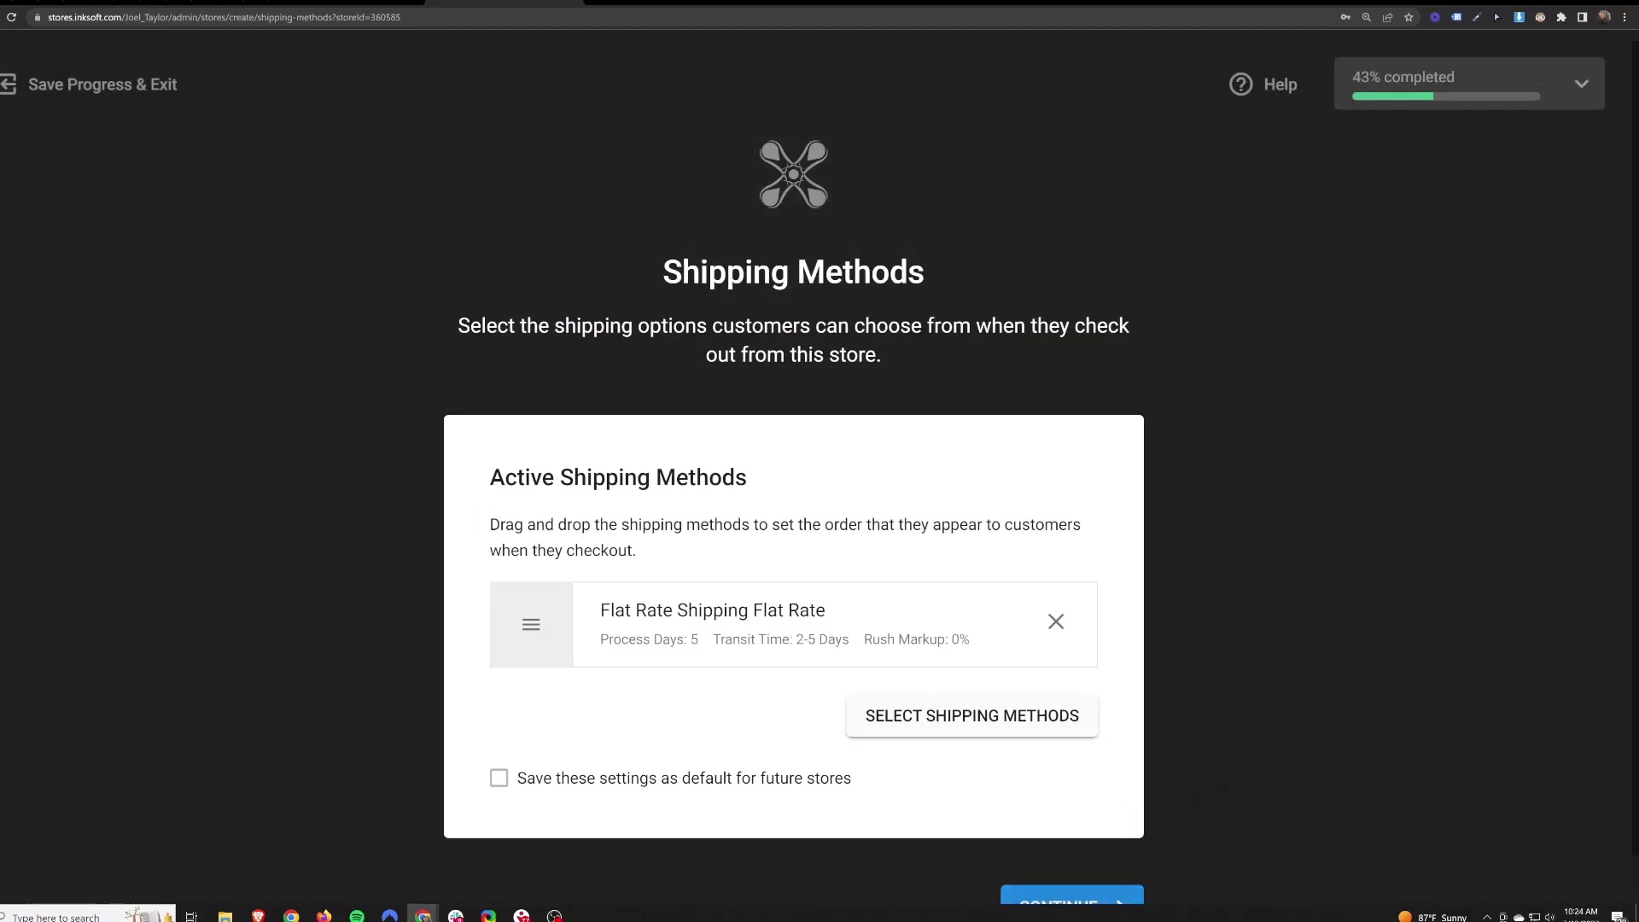
pyautogui.scroll(-1, 1101, 867)
pyautogui.click(1075, 867)
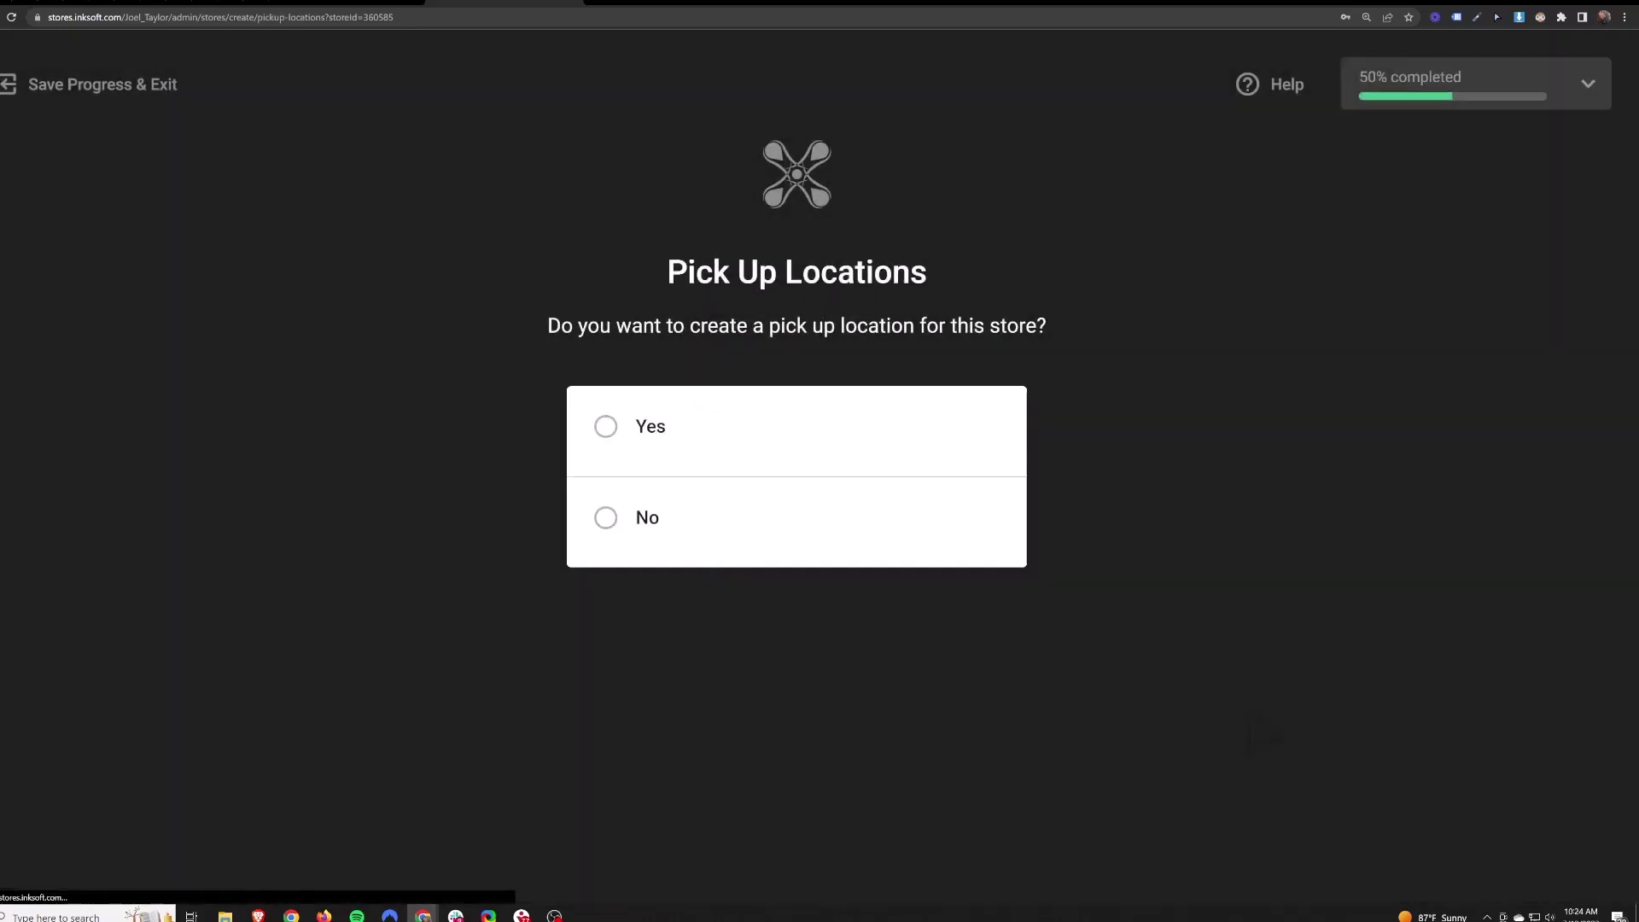
# - Opt to add a pick up location with 7 processing days and its address hidden
pyautogui.click(605, 424)
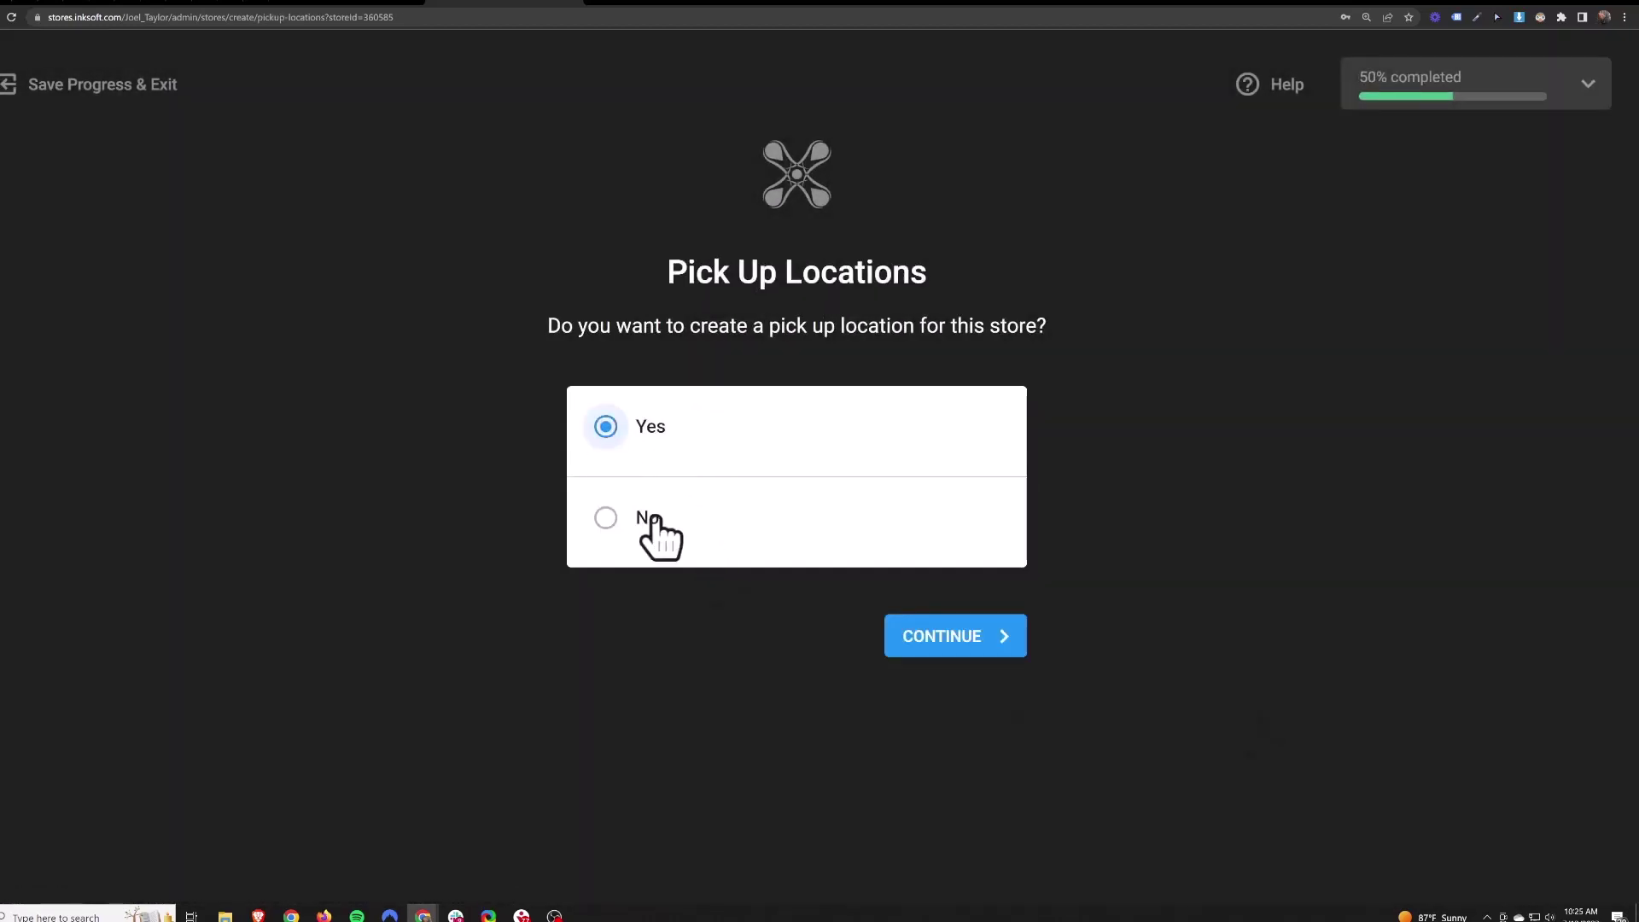
pyautogui.click(975, 641)
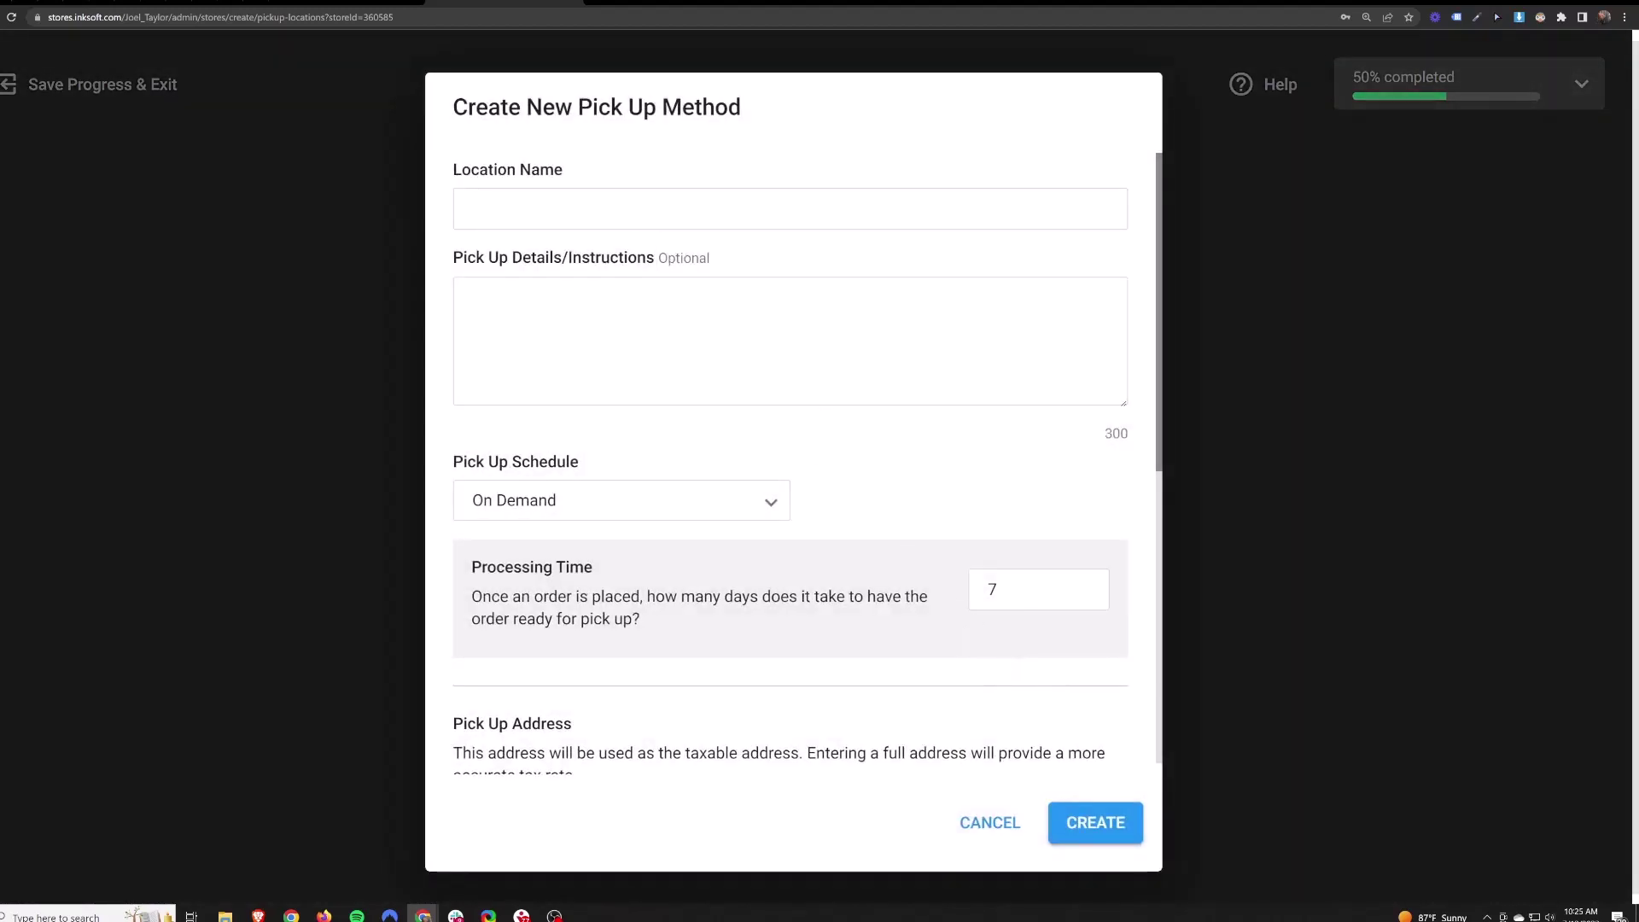
pyautogui.scroll(-2, 794, 461)
pyautogui.click(990, 459)
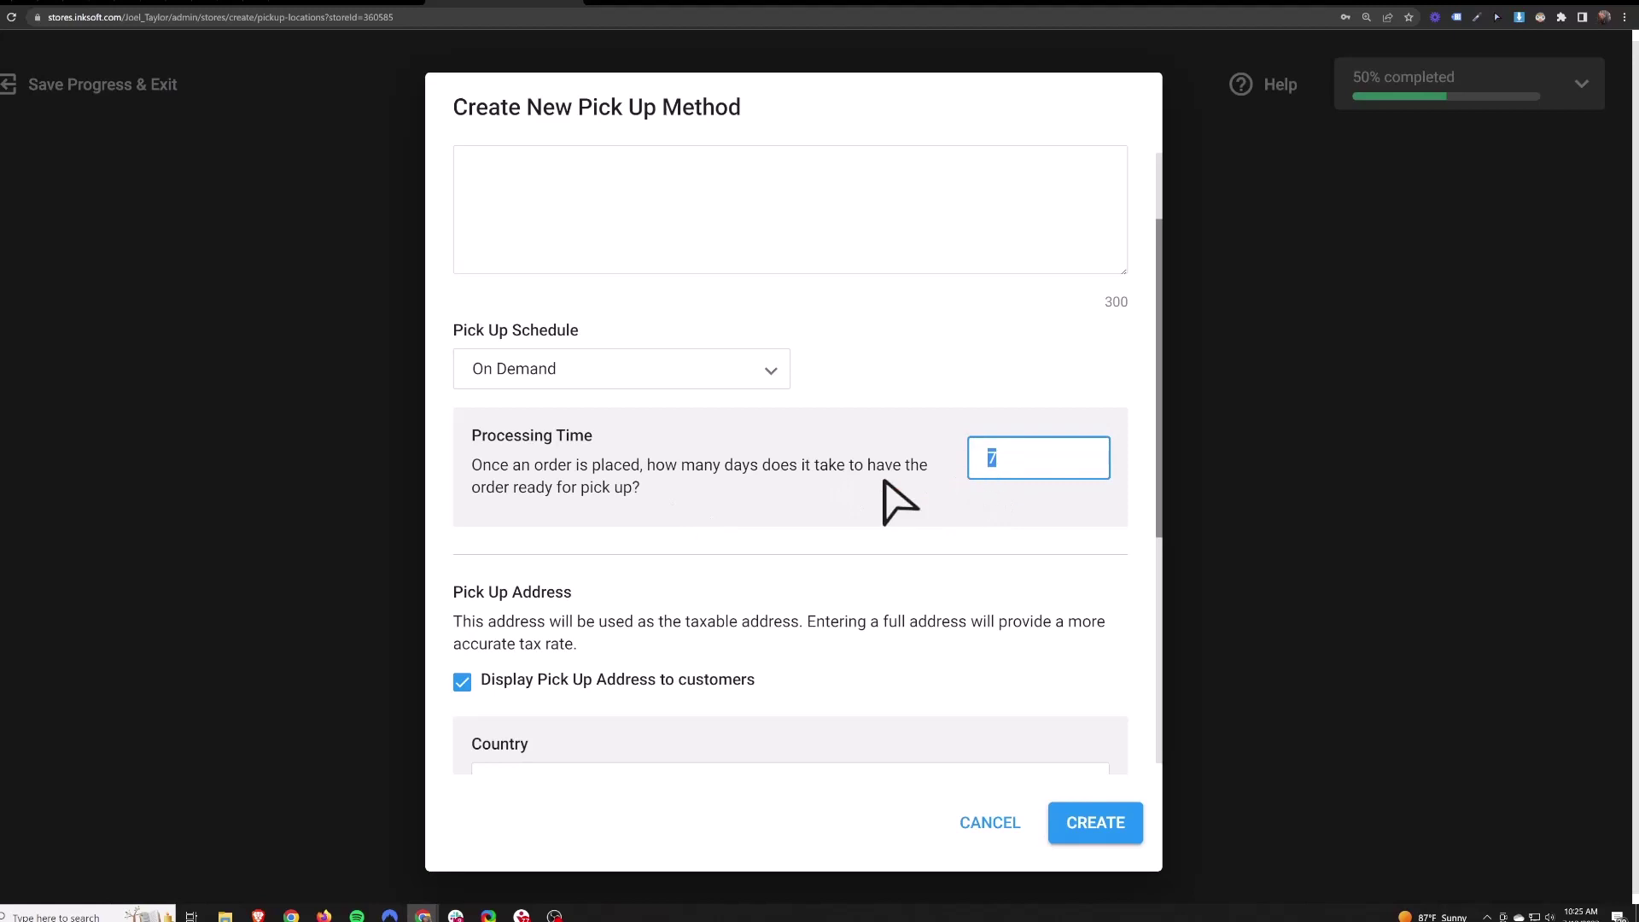
pyautogui.scroll(-5, 837, 468)
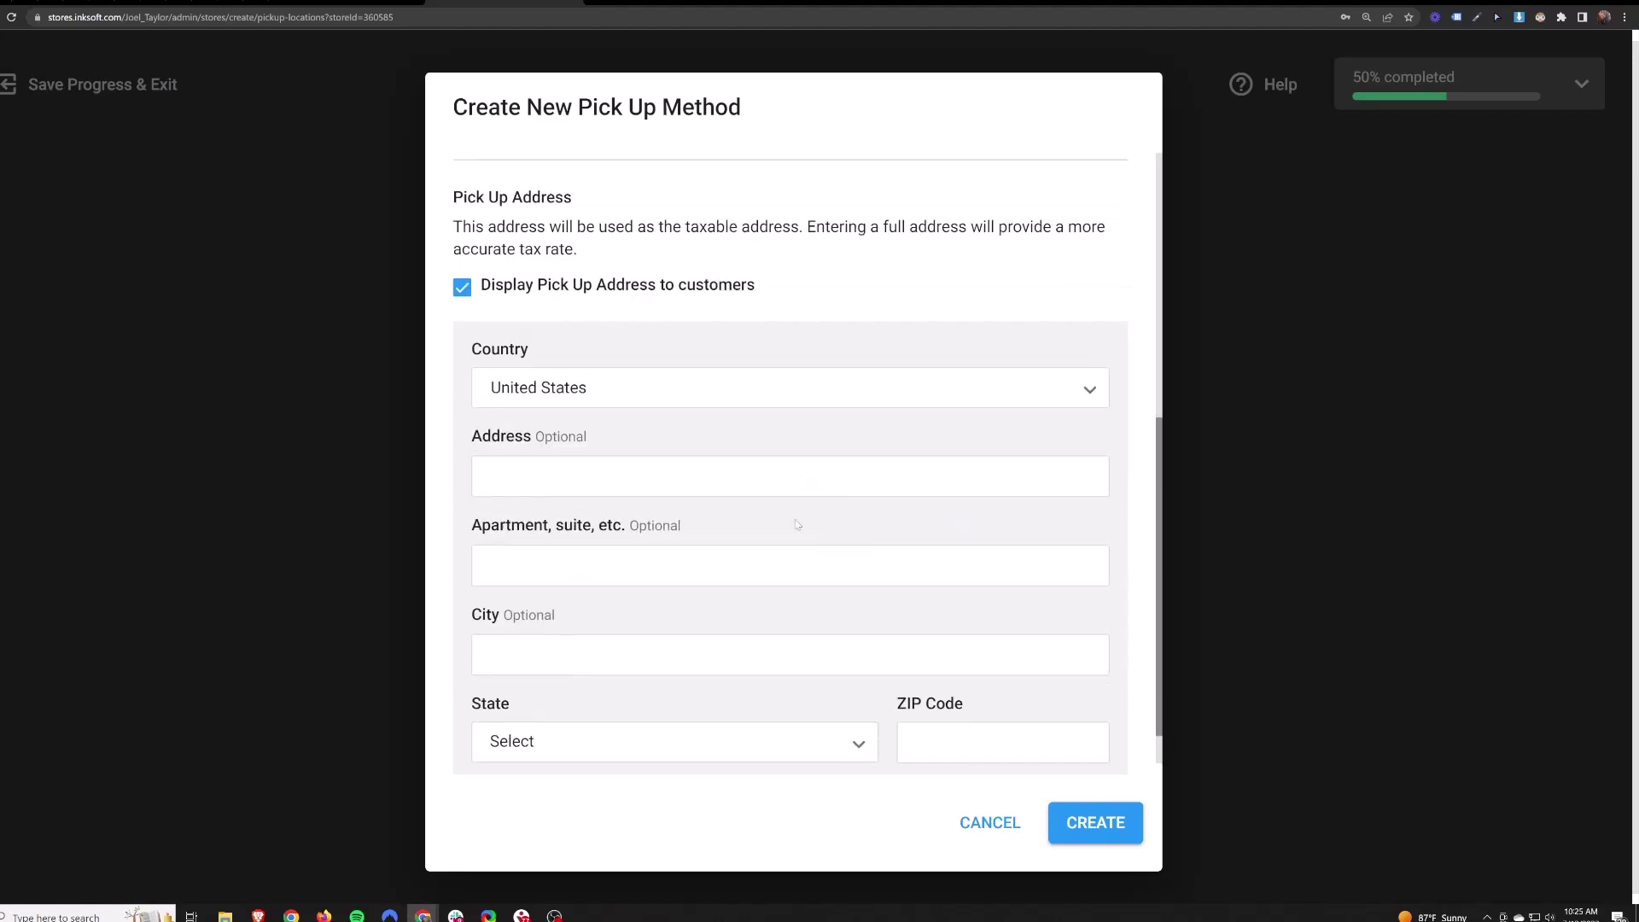
pyautogui.click(461, 288)
# - Name the pick up location 'Test' and create it
pyautogui.scroll(-1, 834, 585)
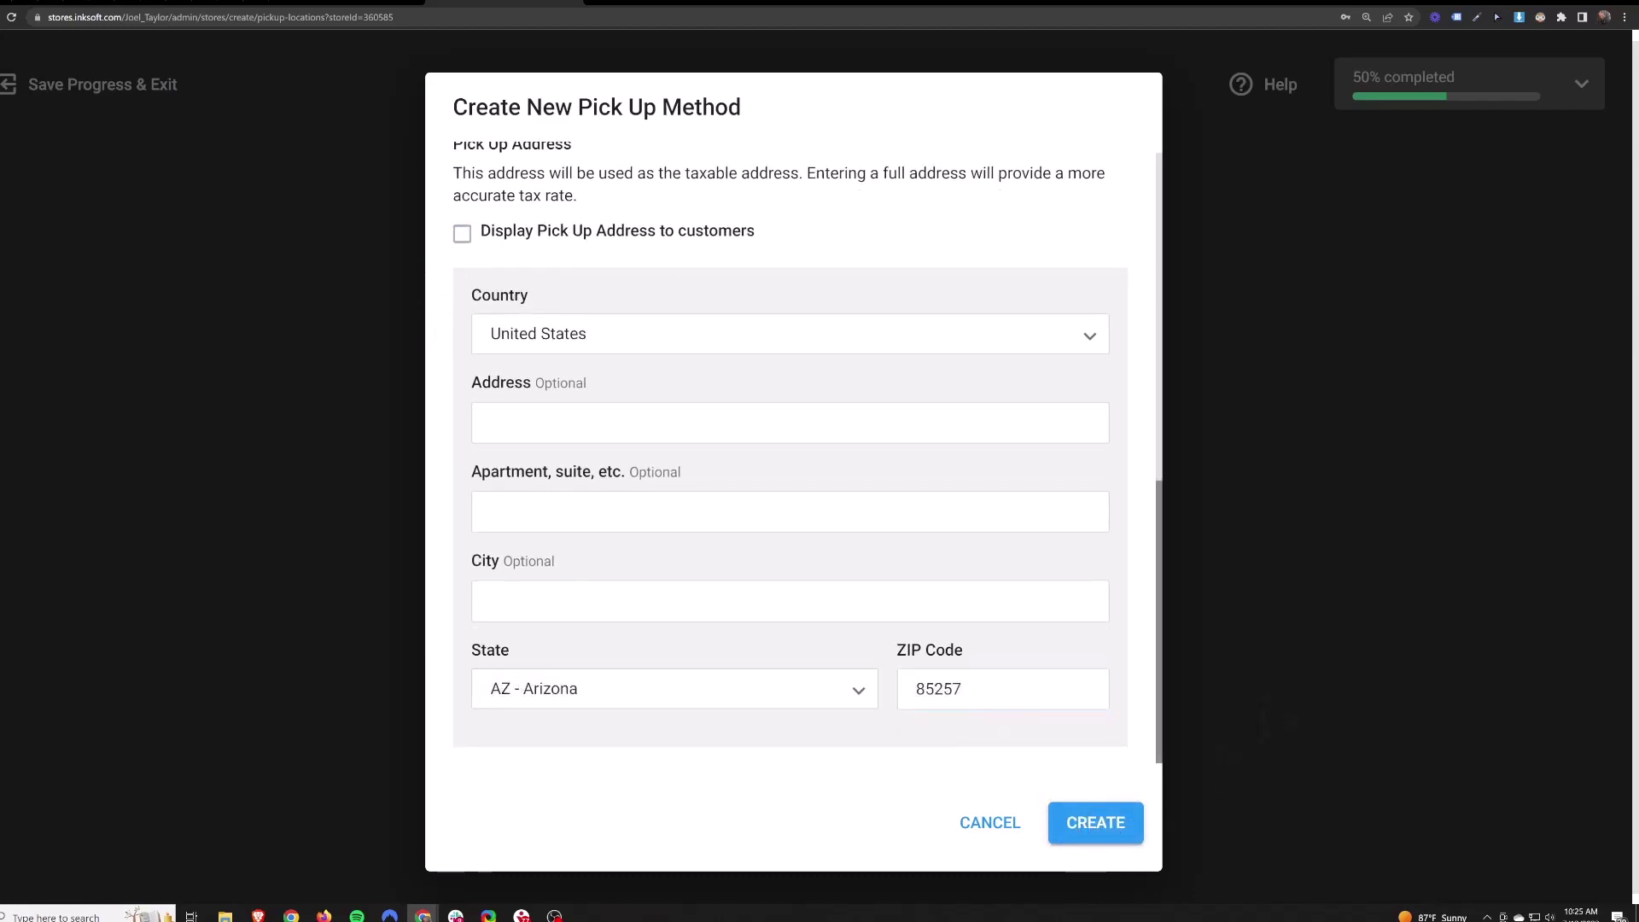
pyautogui.scroll(6, 987, 669)
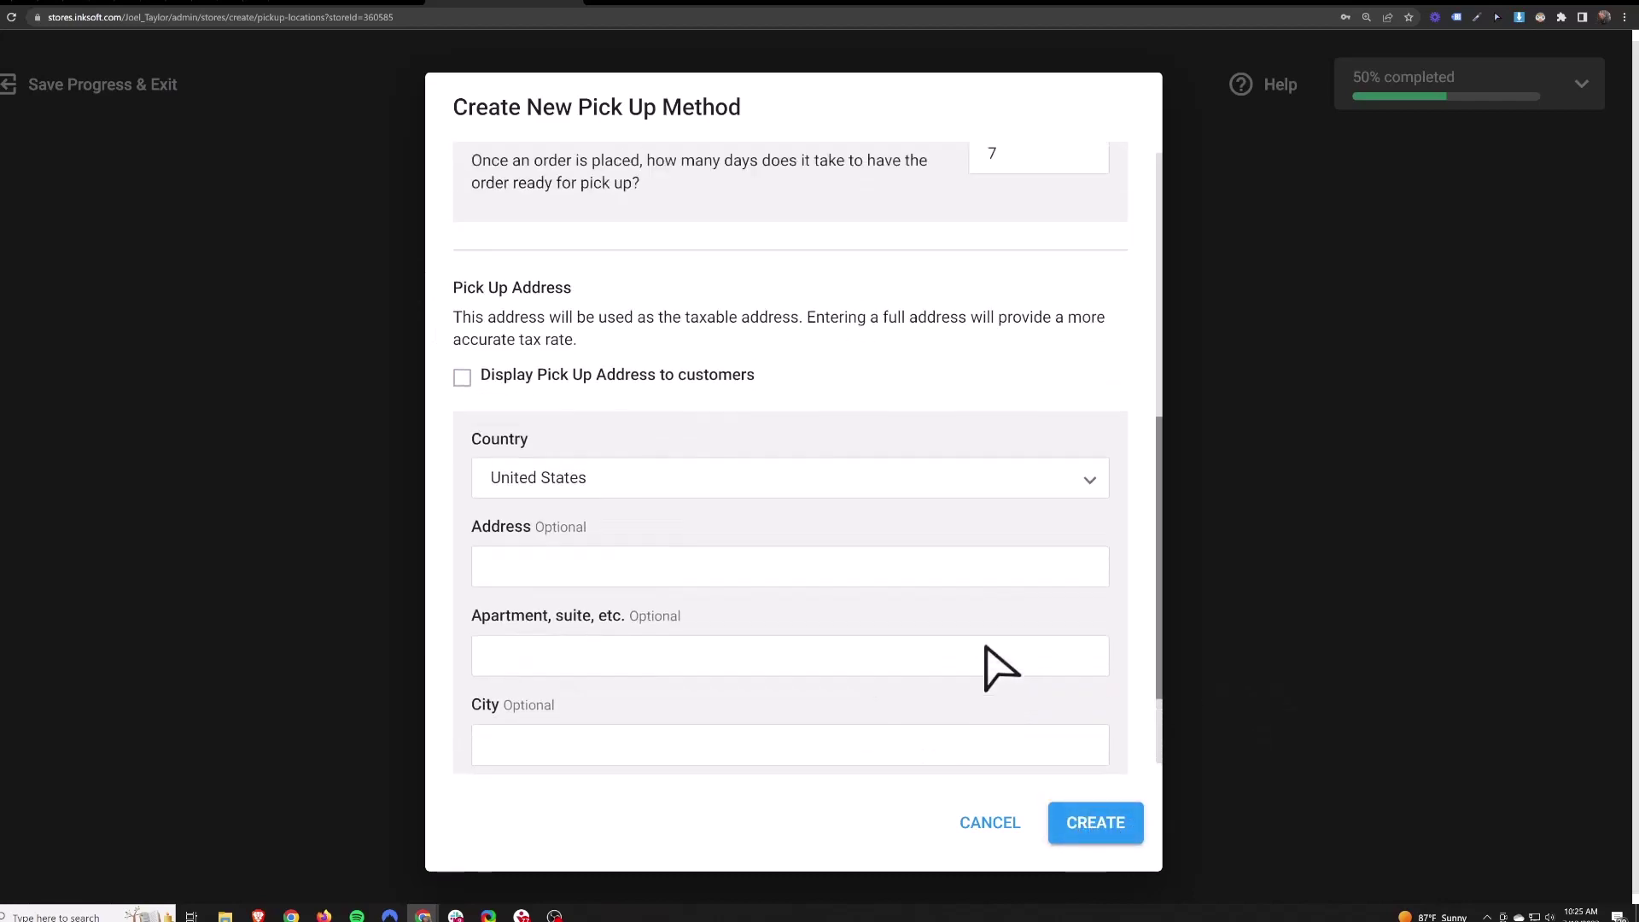
pyautogui.click(522, 263)
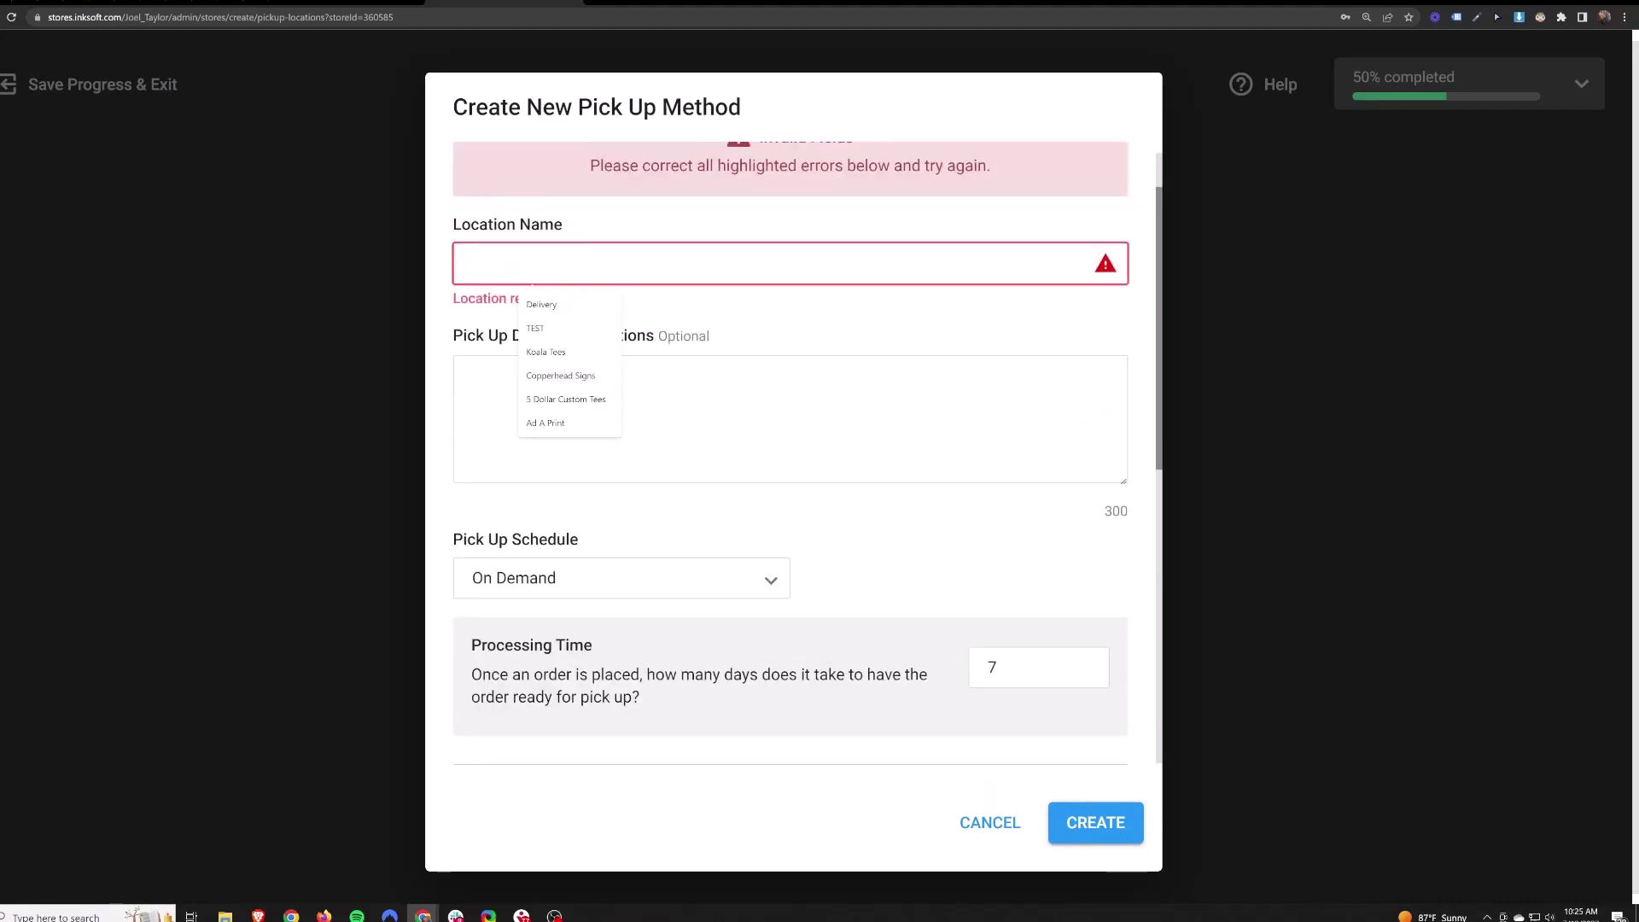
pyautogui.write('Test')
pyautogui.scroll(-5, 889, 483)
pyautogui.click(1096, 822)
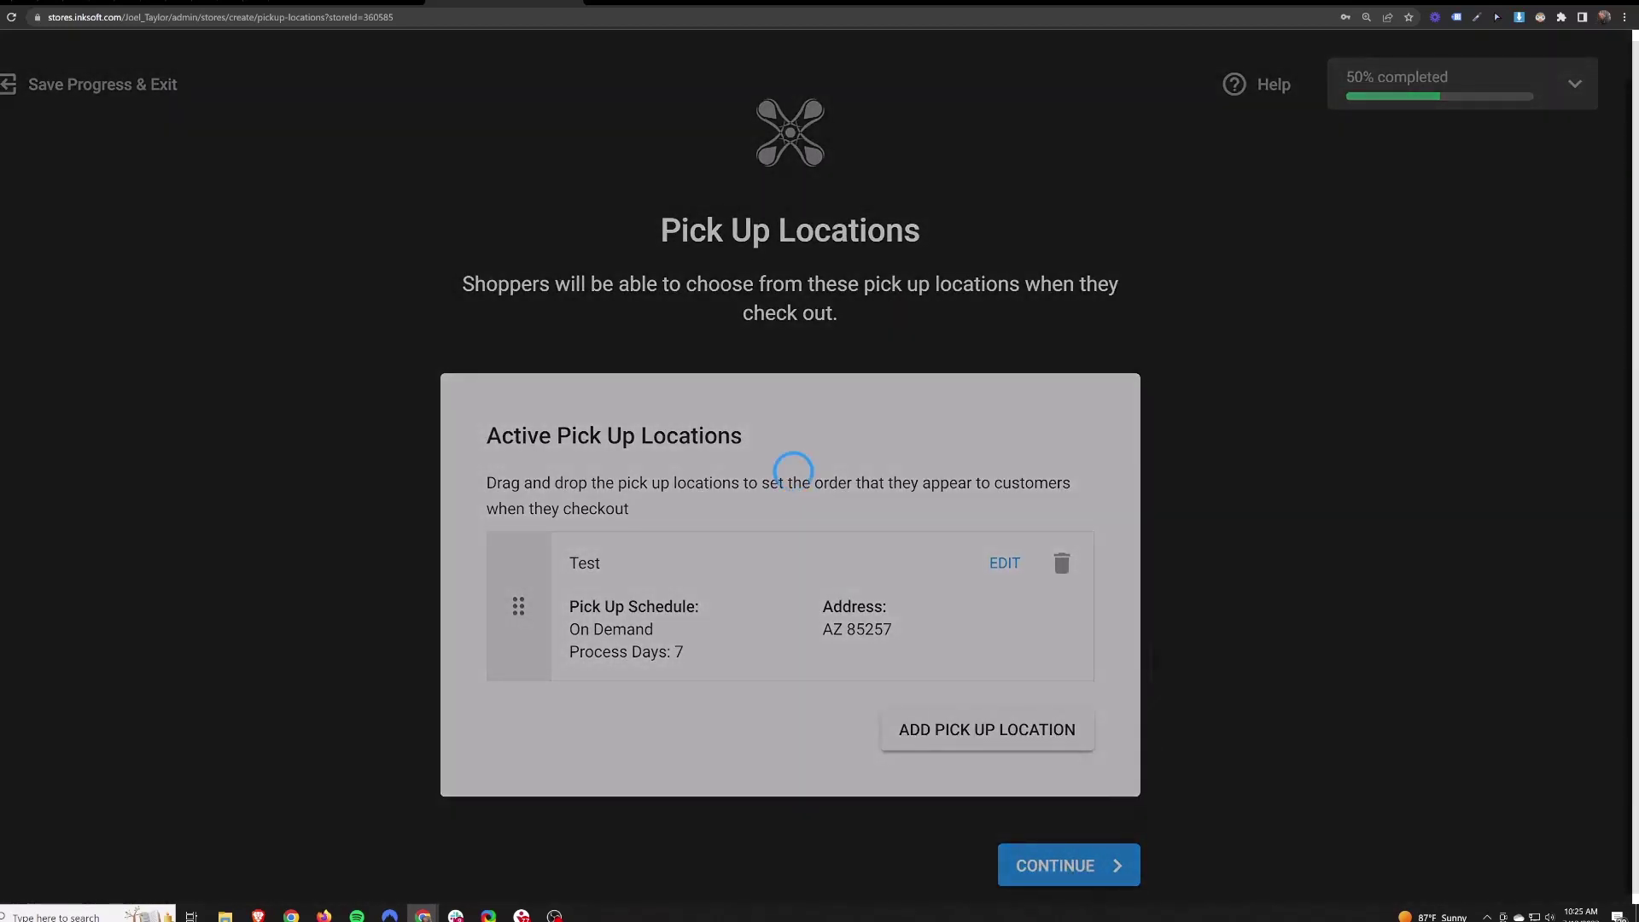
# - Leave Customer Payment Disabled, purchase orders only from allowed customers, and PO Attachments Disabled
pyautogui.scroll(-1, 944, 438)
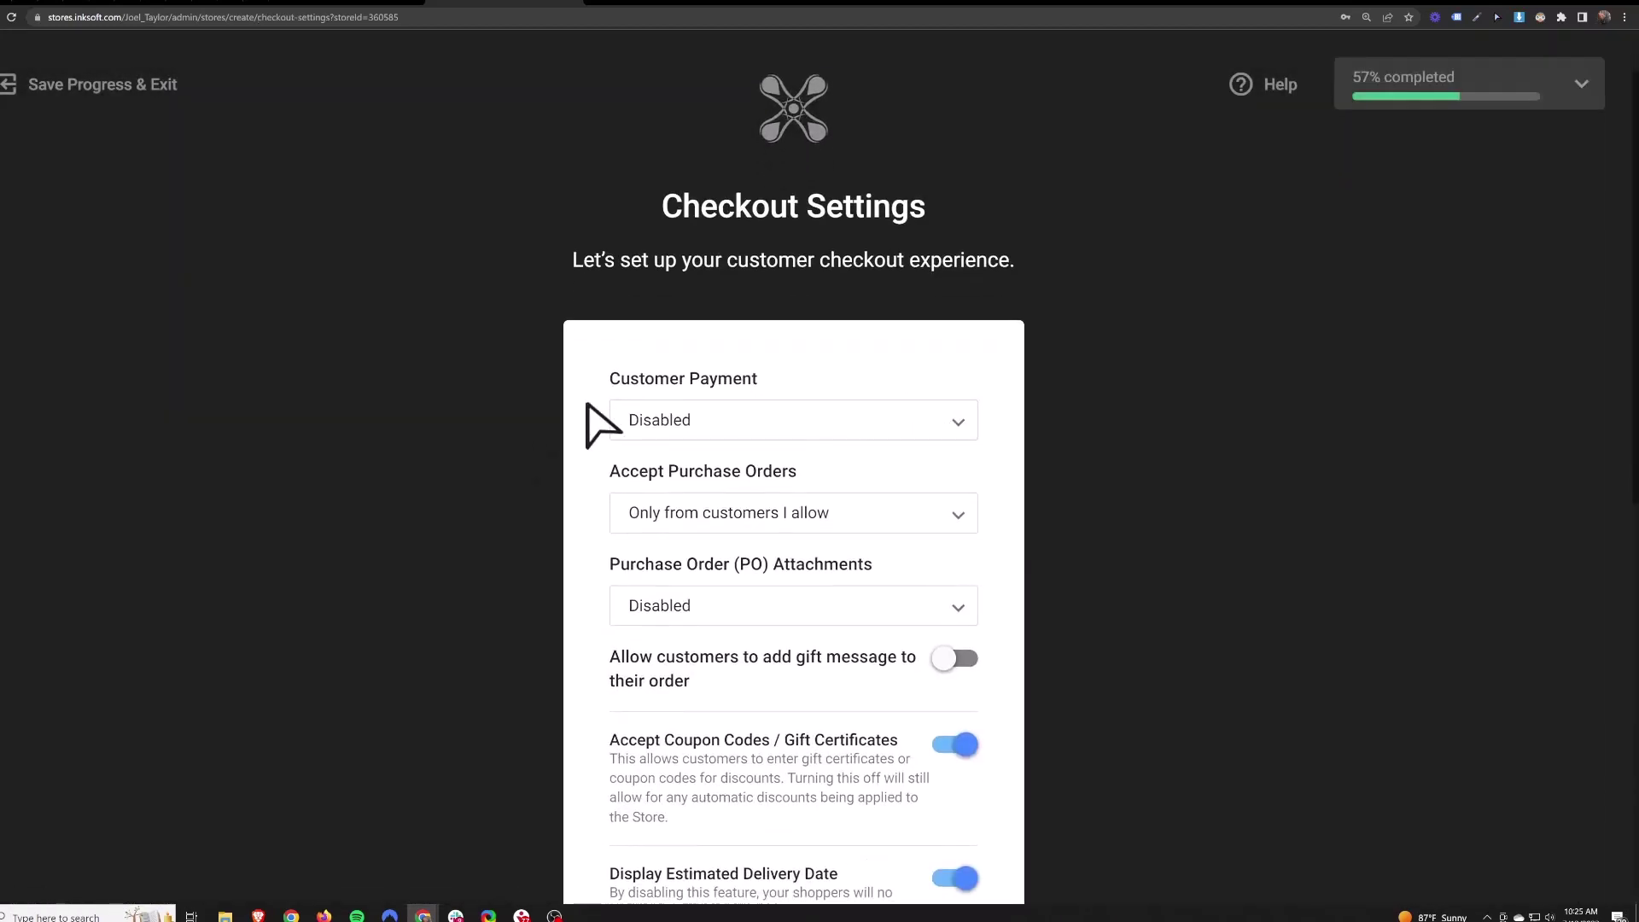
pyautogui.click(785, 440)
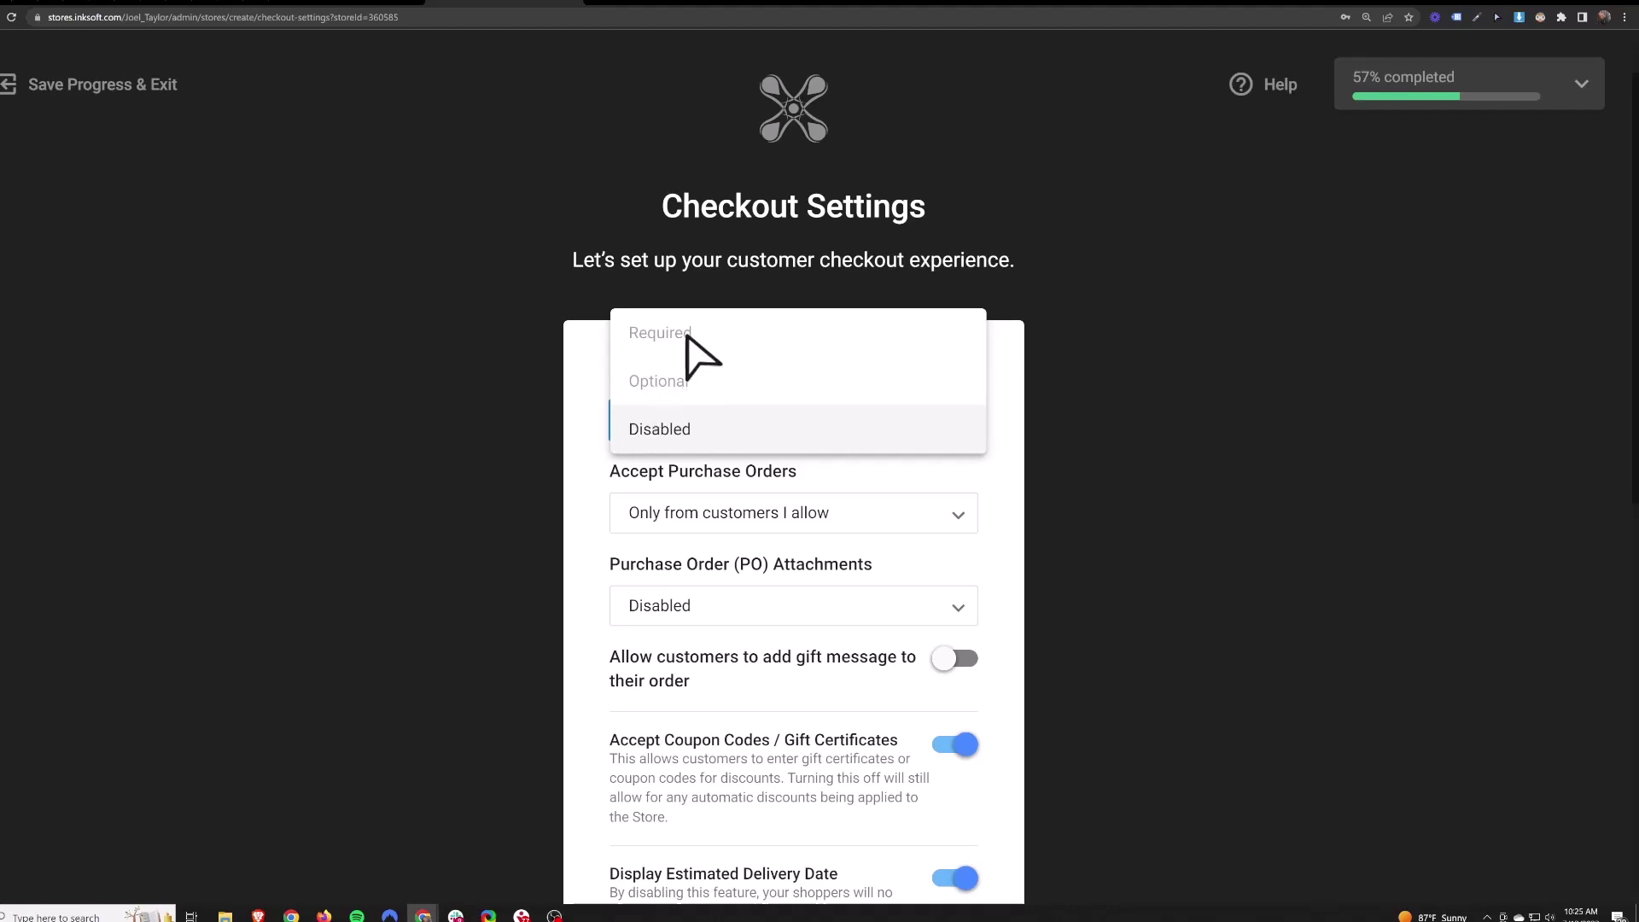
pyautogui.click(580, 373)
pyautogui.scroll(-8, 662, 392)
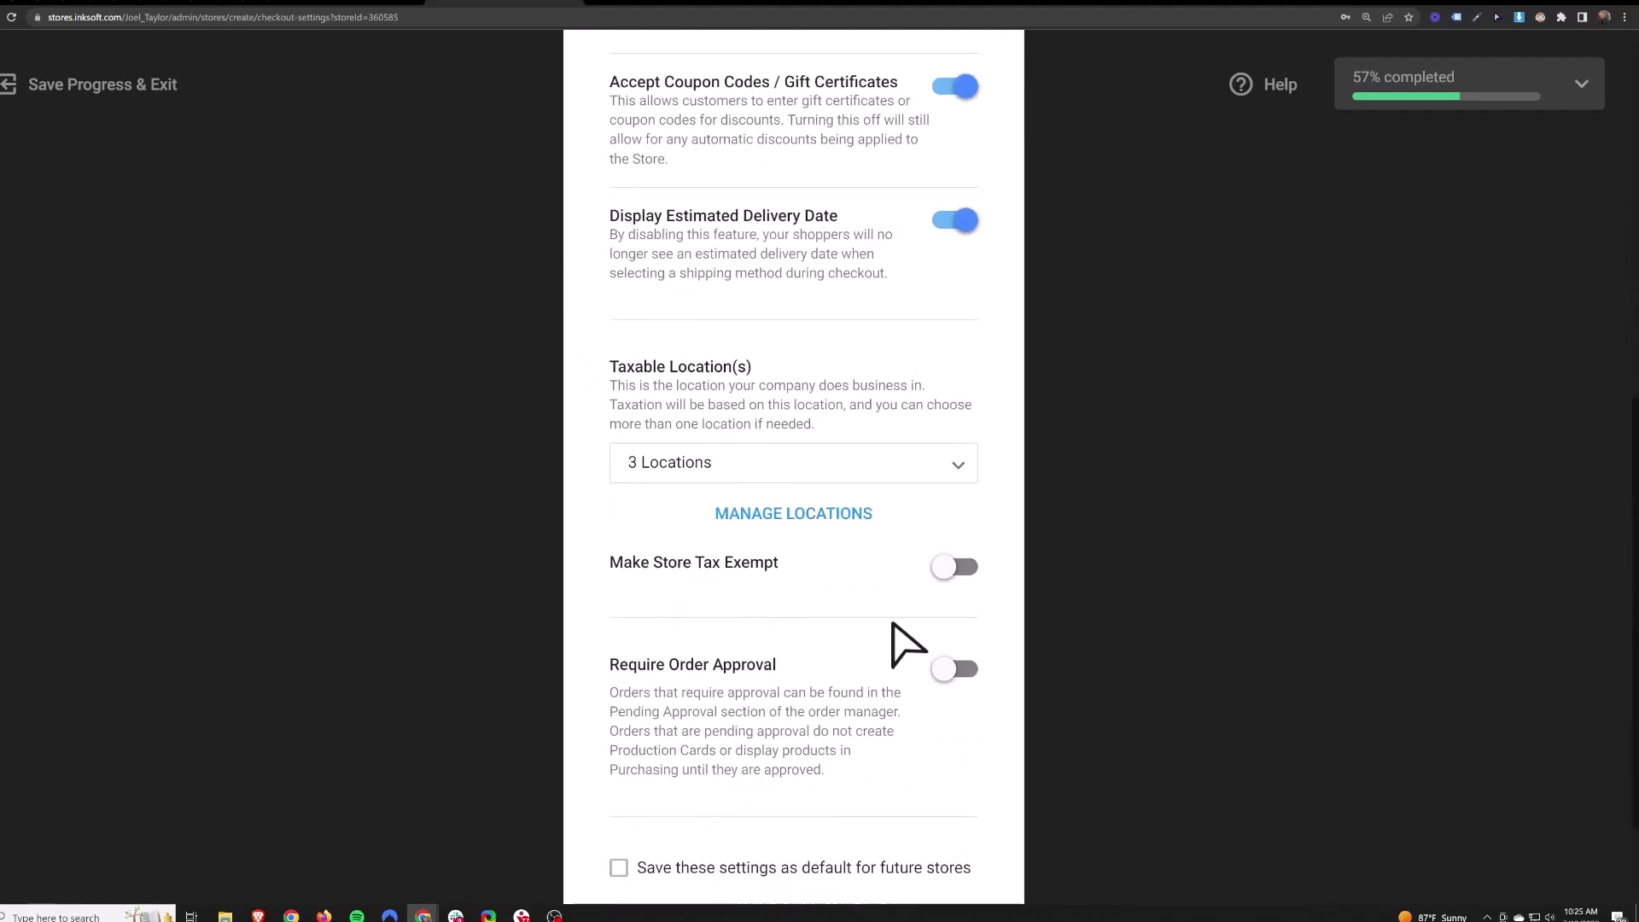
pyautogui.scroll(4, 905, 644)
pyautogui.click(750, 190)
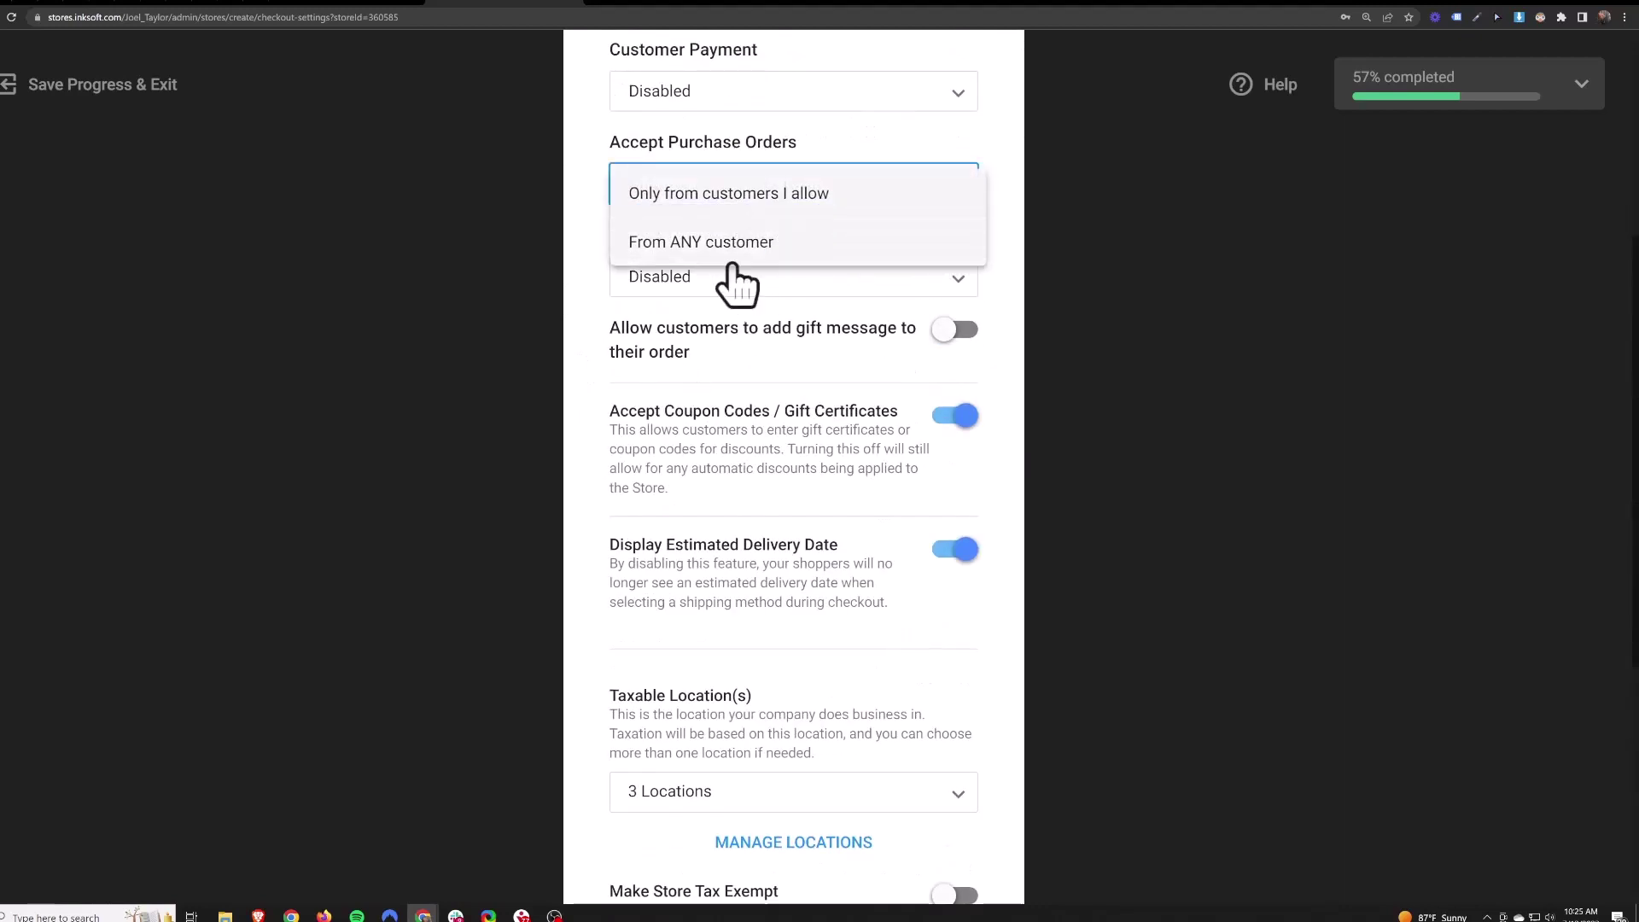
pyautogui.click(710, 196)
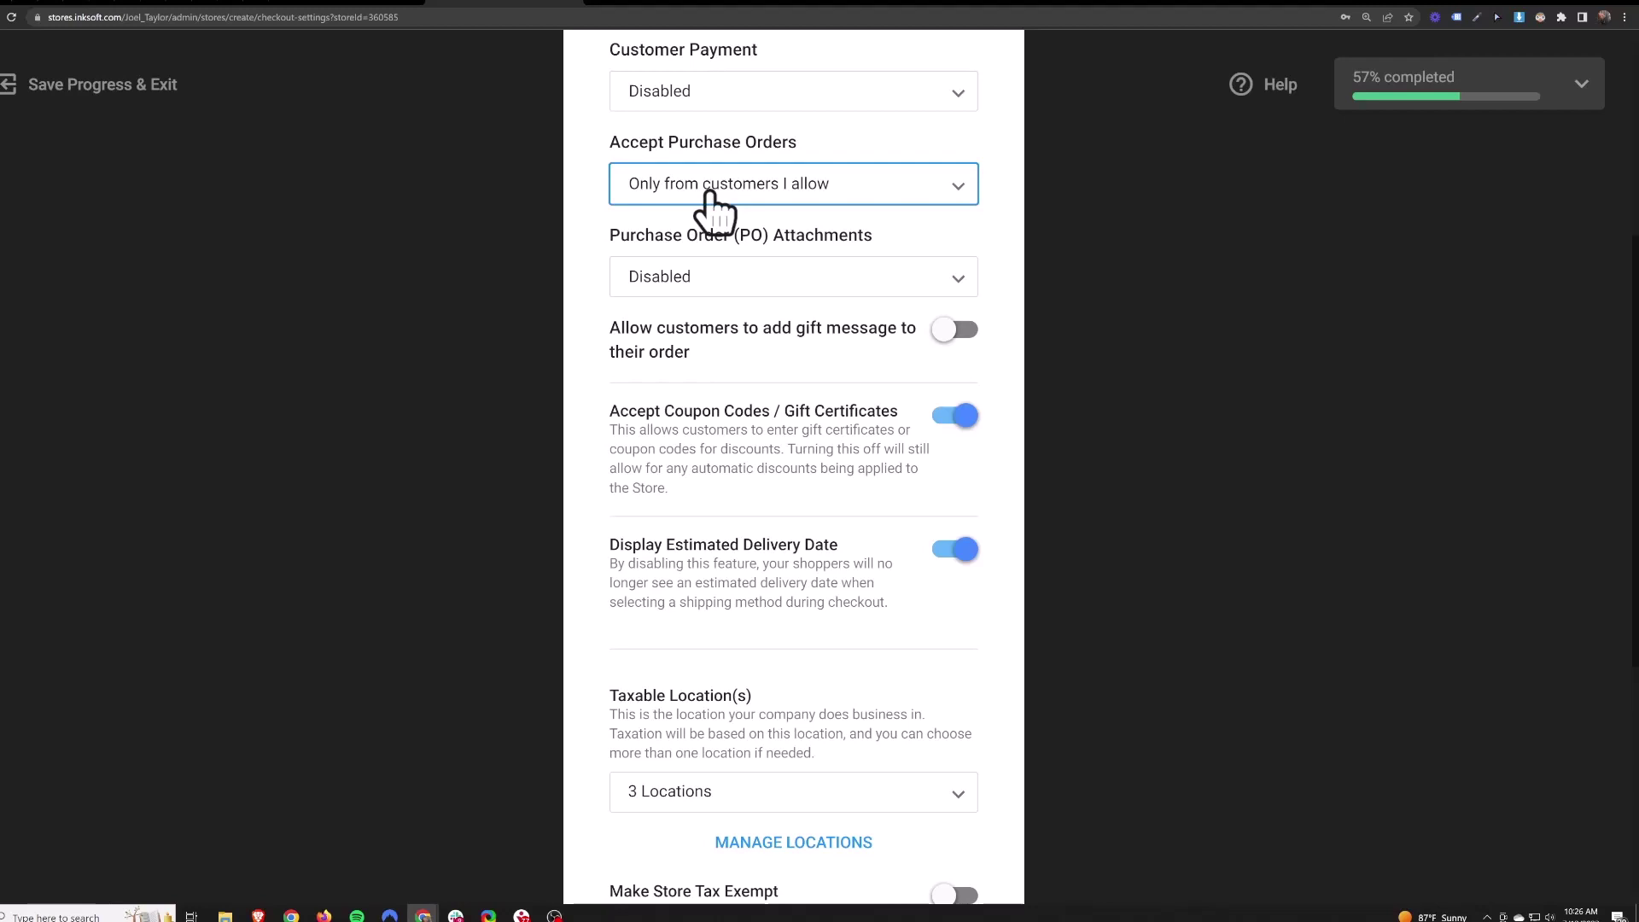
pyautogui.click(713, 203)
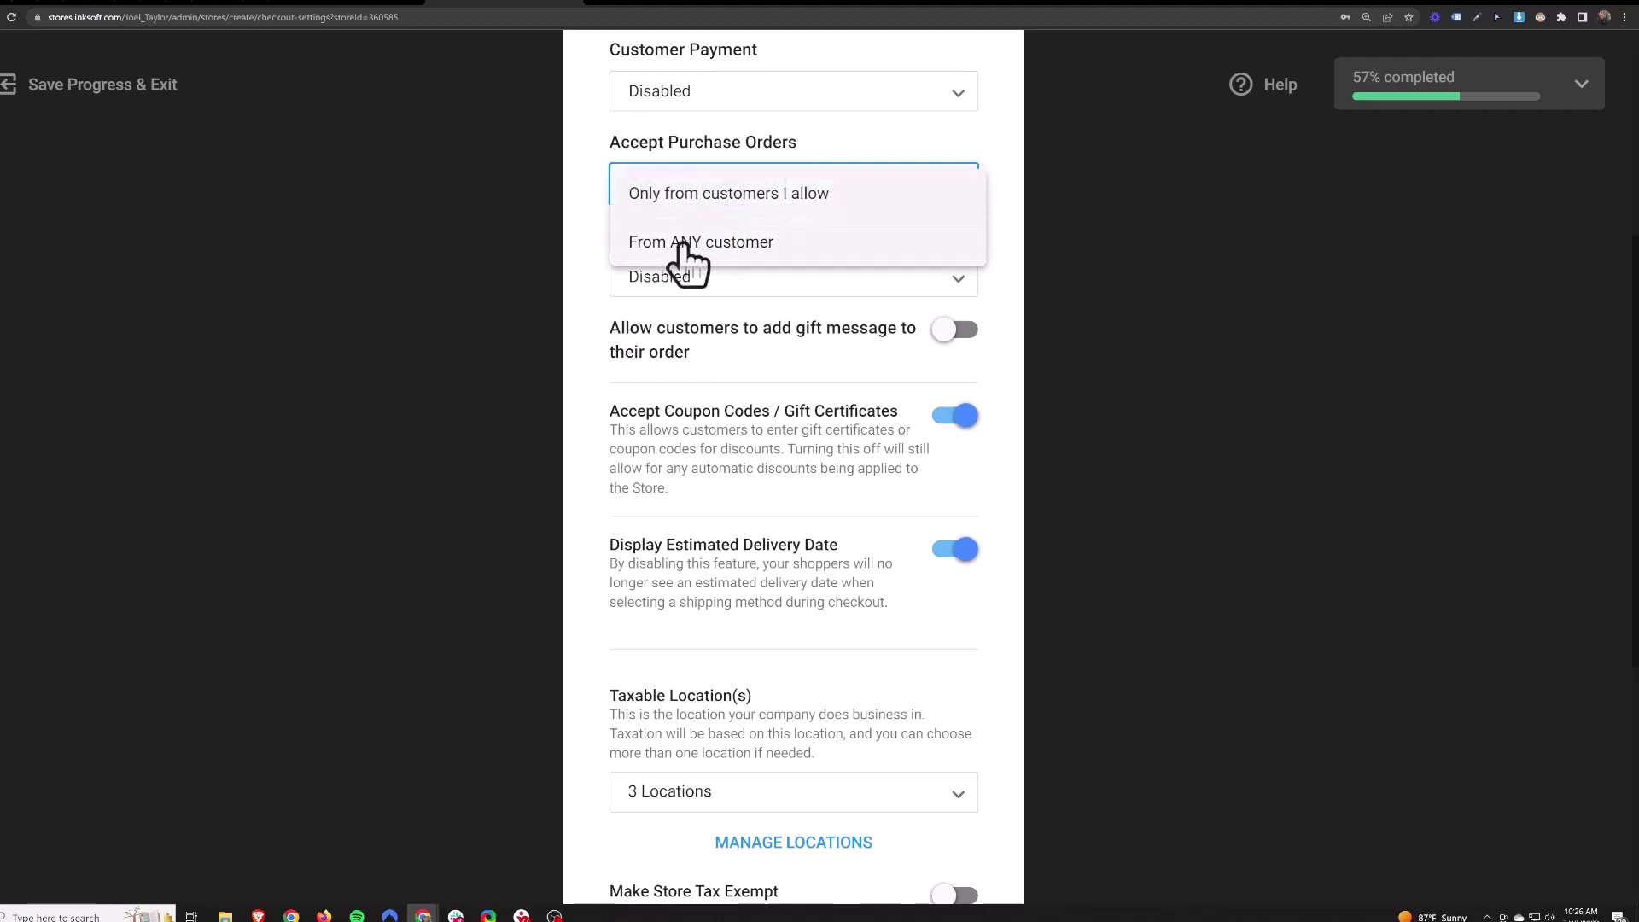
pyautogui.click(613, 202)
pyautogui.click(694, 286)
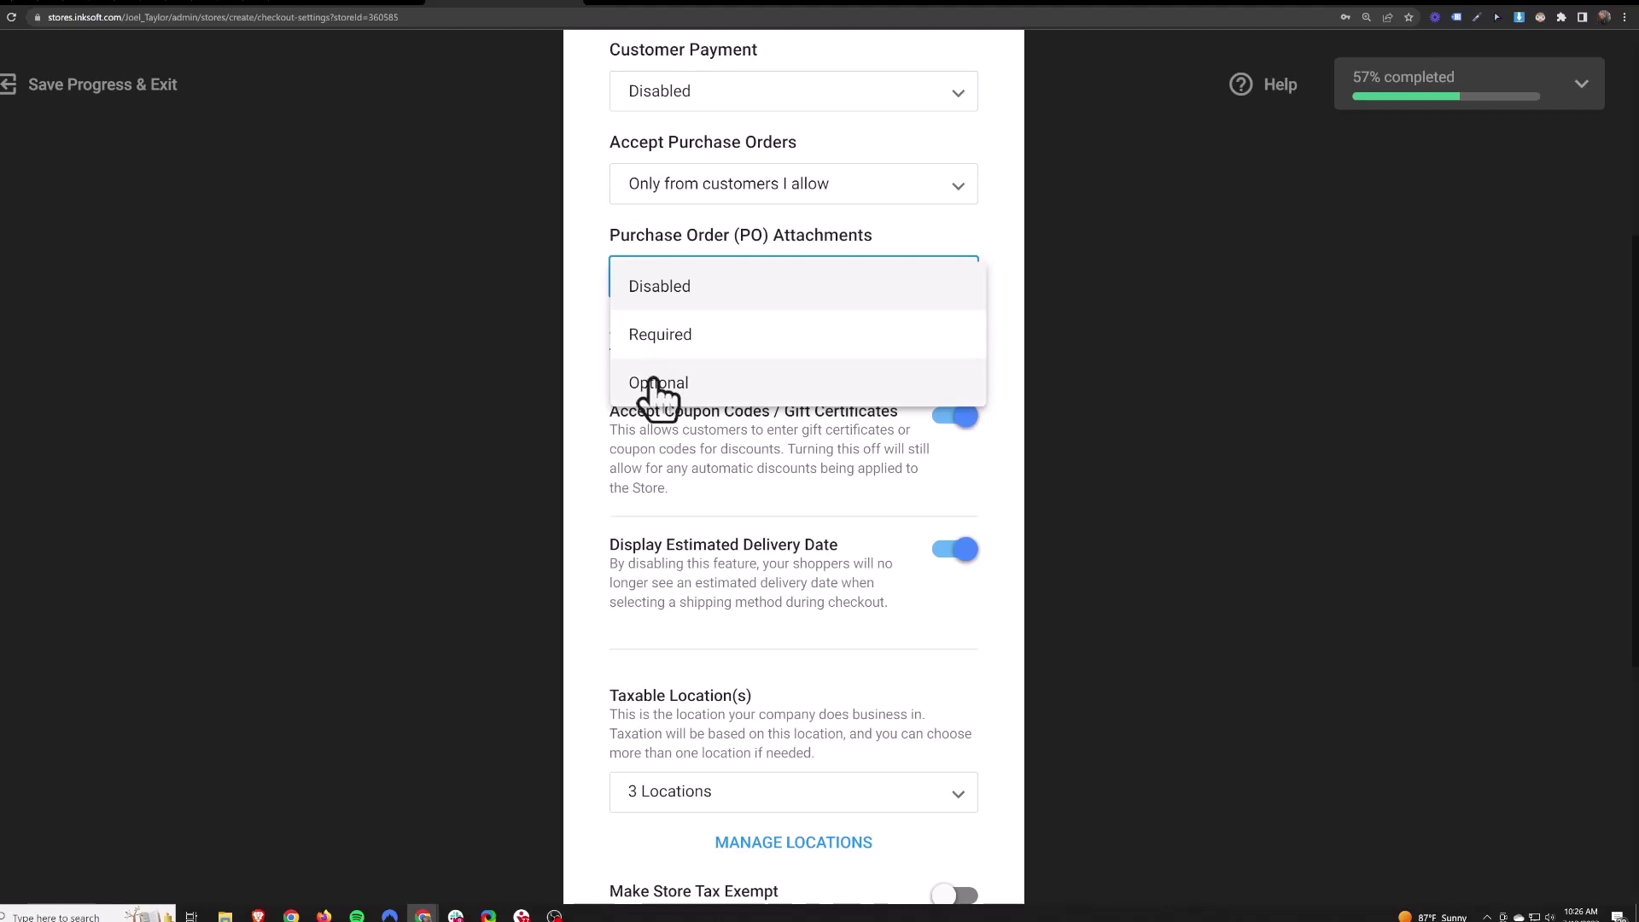
pyautogui.click(597, 340)
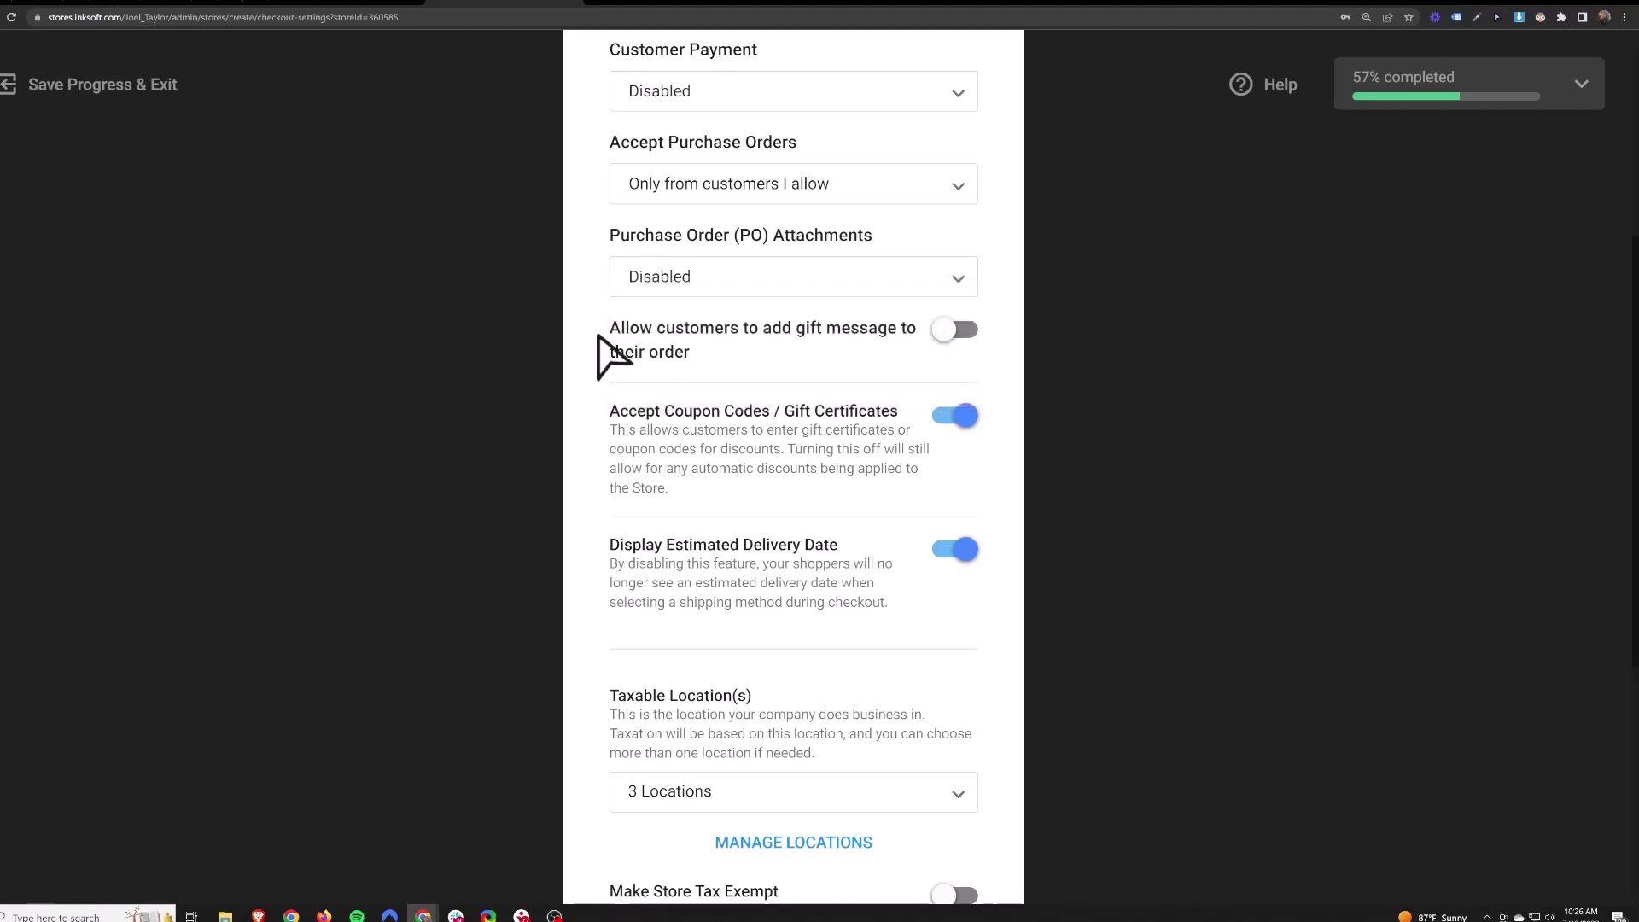
# - Switch off Accept Coupon Codes / Gift Certificates and Display Estimated Delivery Date, with gift messages left off
pyautogui.moveTo(609, 333); pyautogui.dragTo(878, 359)
pyautogui.click(786, 360)
pyautogui.click(949, 332)
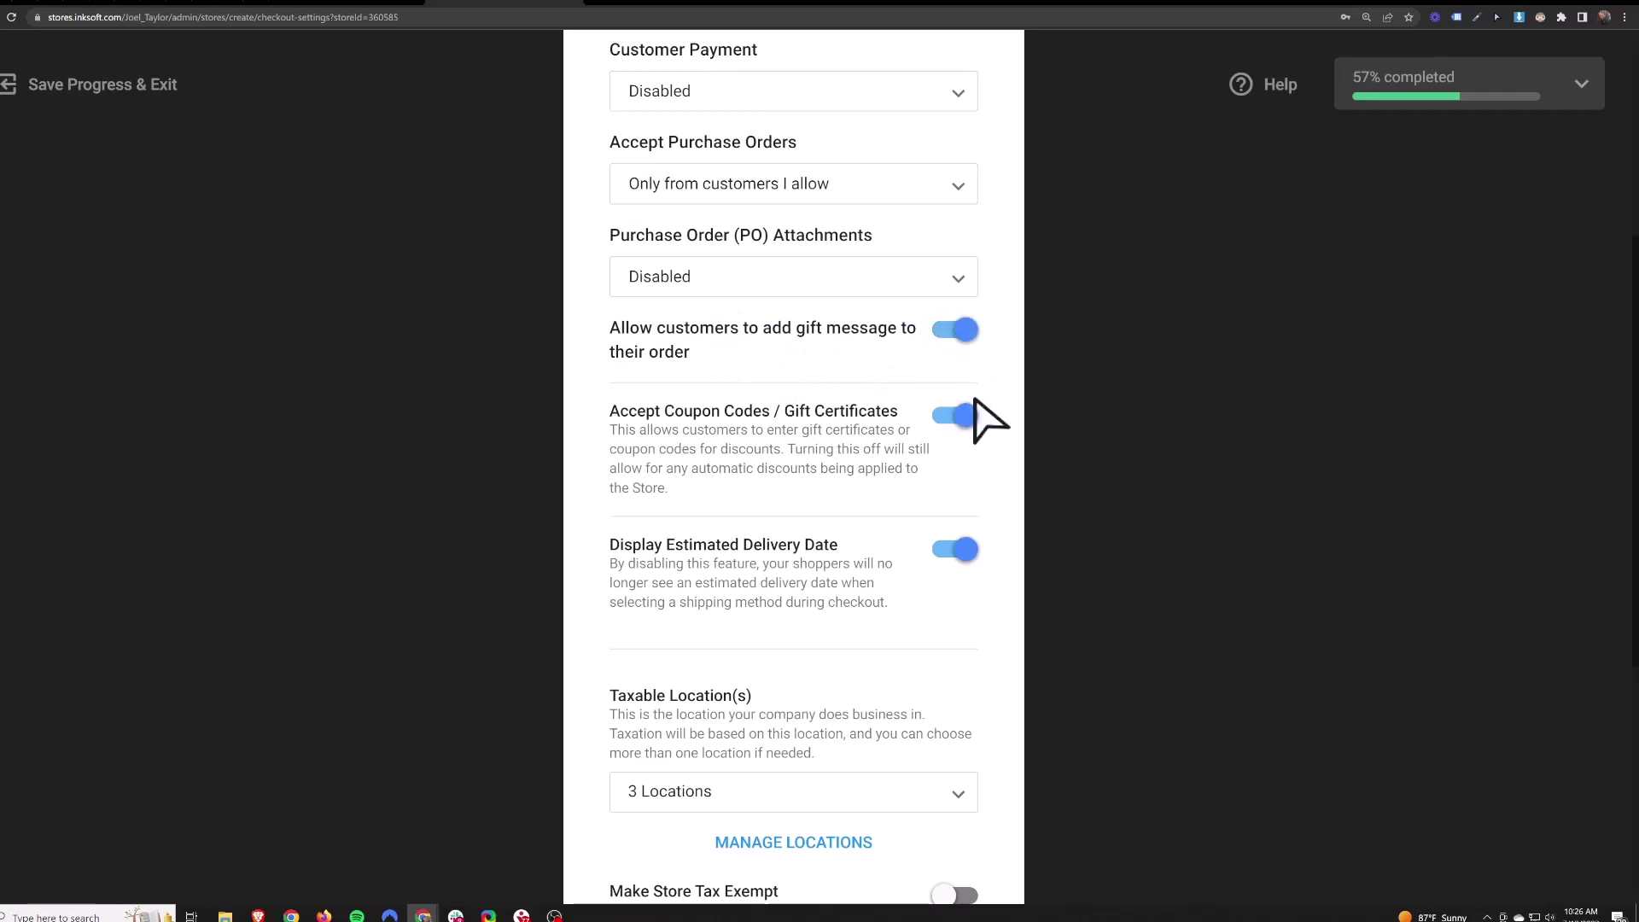
pyautogui.click(963, 334)
pyautogui.click(957, 416)
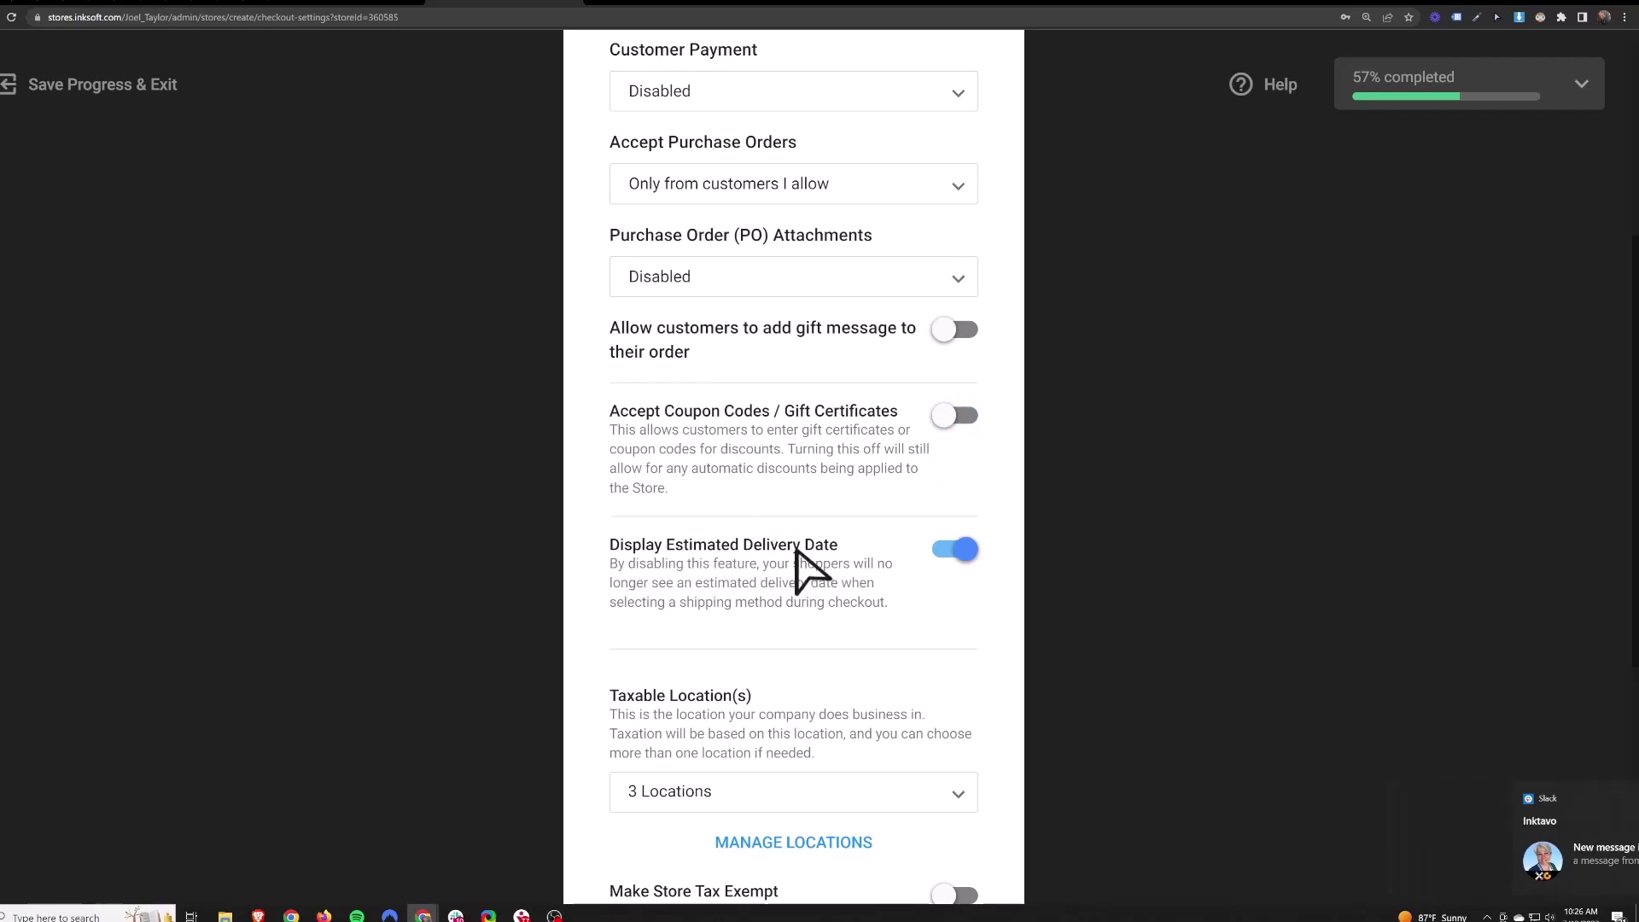
pyautogui.click(960, 550)
pyautogui.scroll(-2, 786, 521)
pyautogui.scroll(-3, 784, 516)
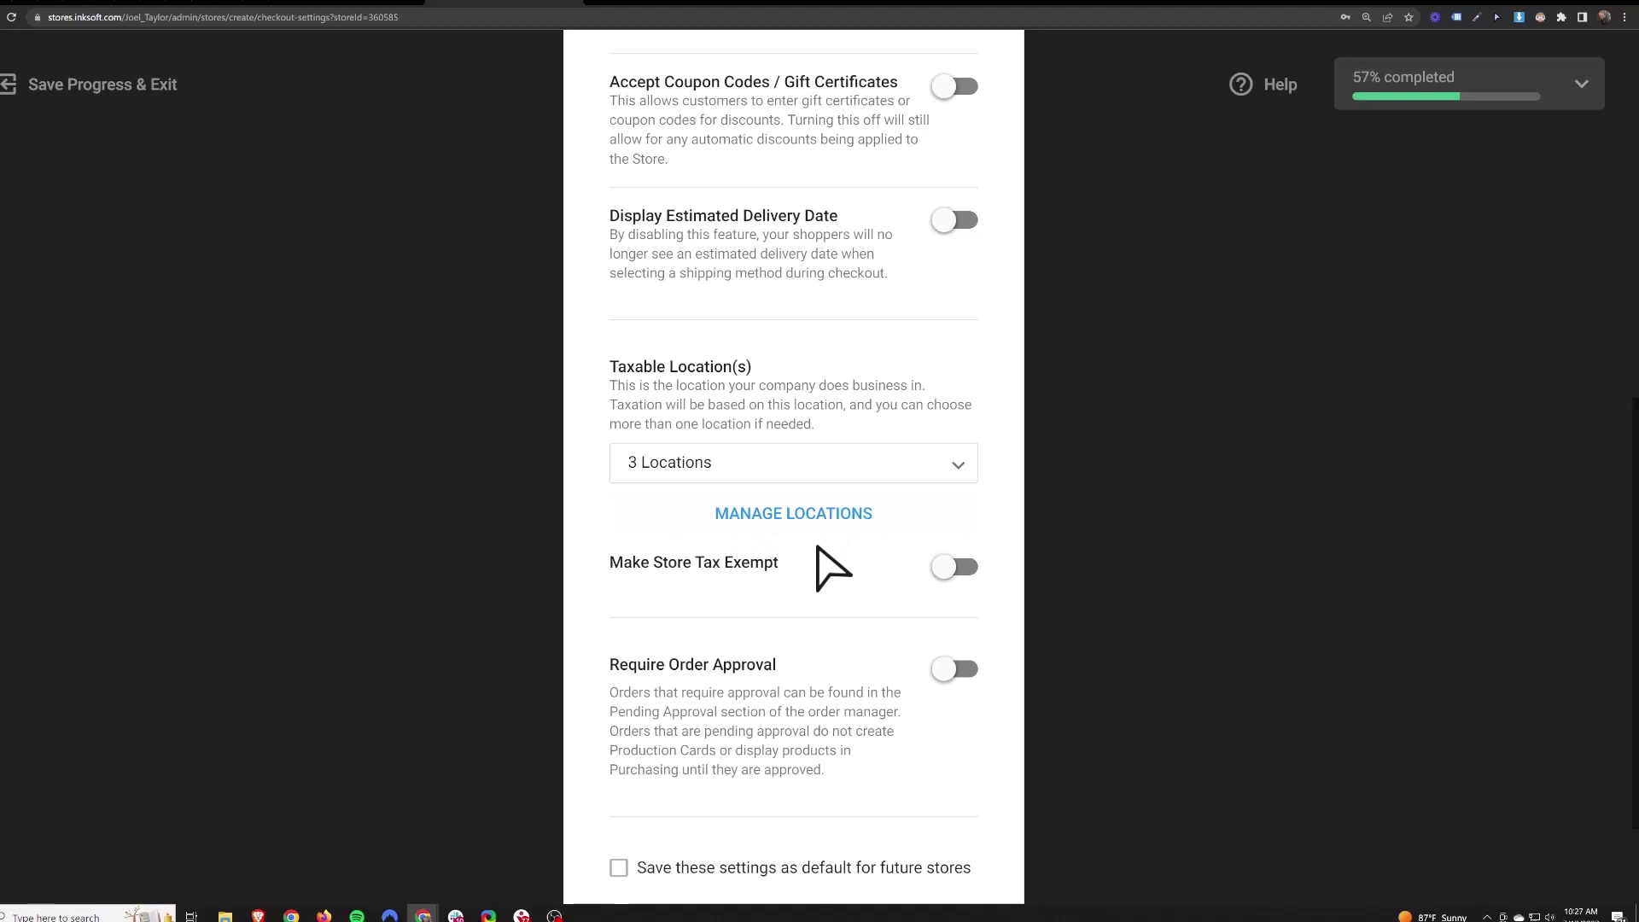
pyautogui.moveTo(610, 565); pyautogui.dragTo(780, 561)
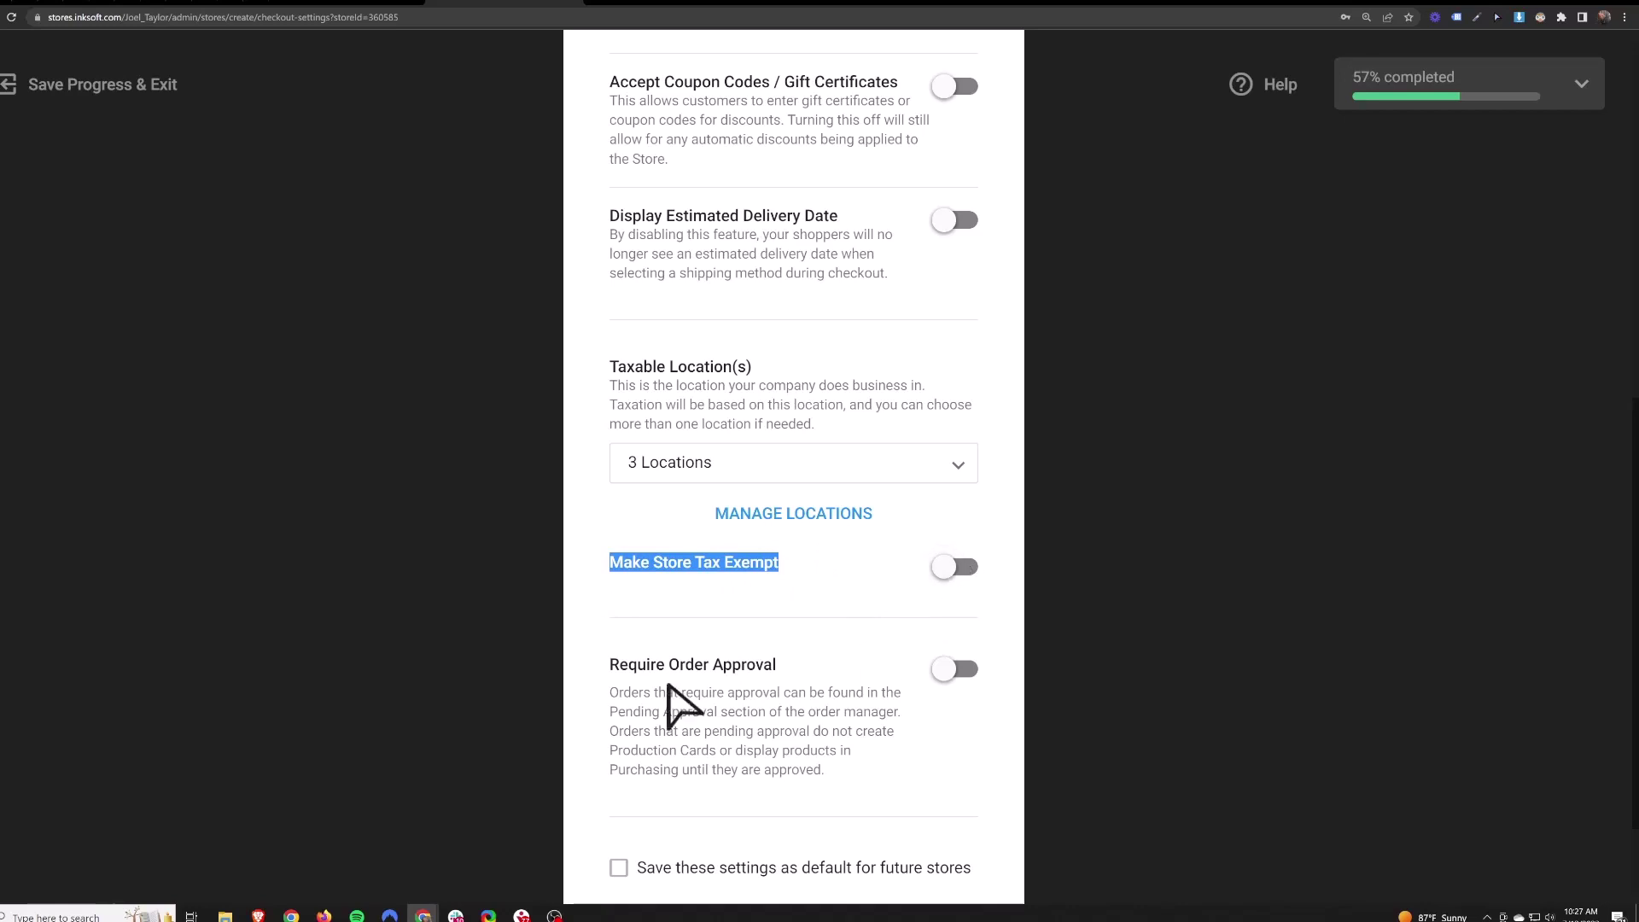
# - Turn on Require Order Approval for orders exceeding $1000 and submit the checkout settings
pyautogui.click(763, 694)
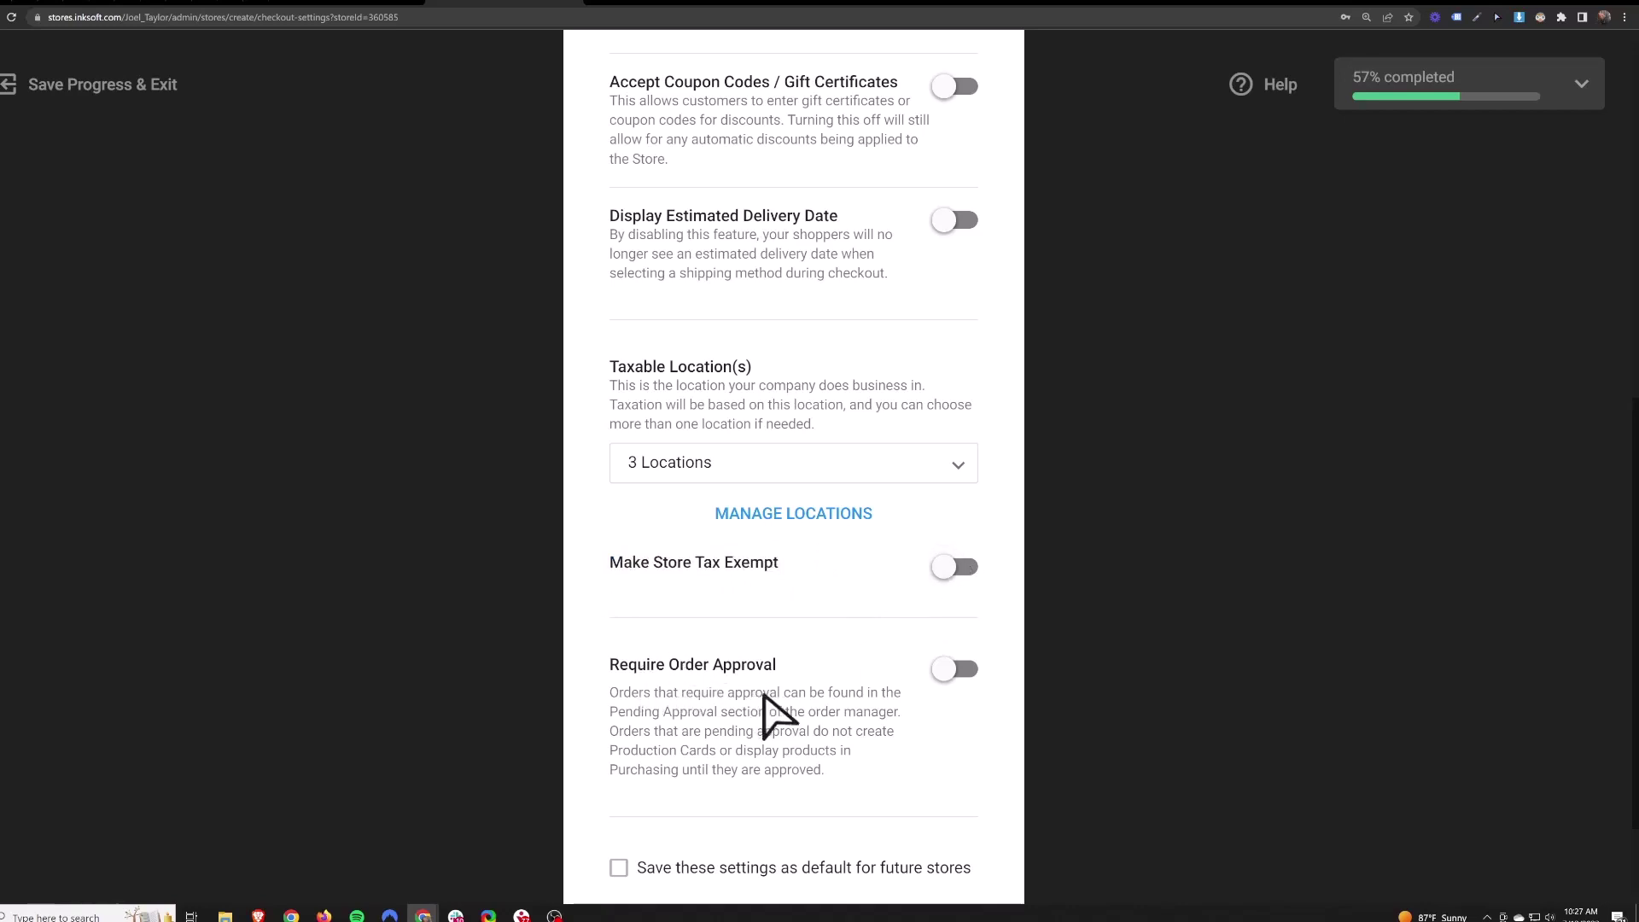
pyautogui.click(951, 670)
pyautogui.scroll(-3, 786, 619)
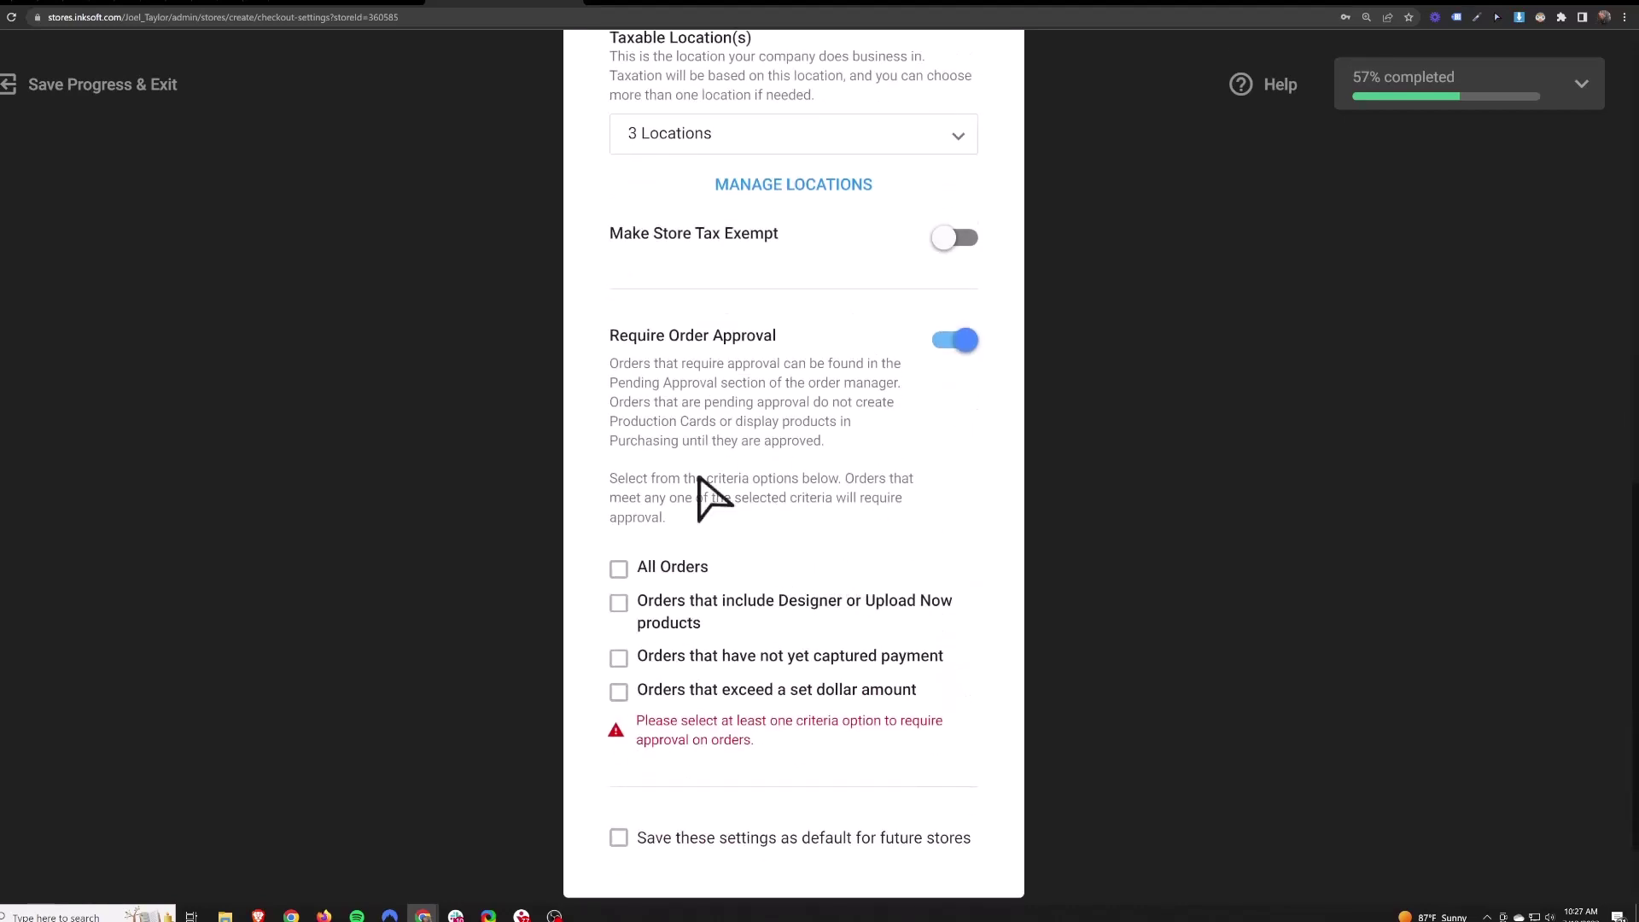
pyautogui.click(618, 570)
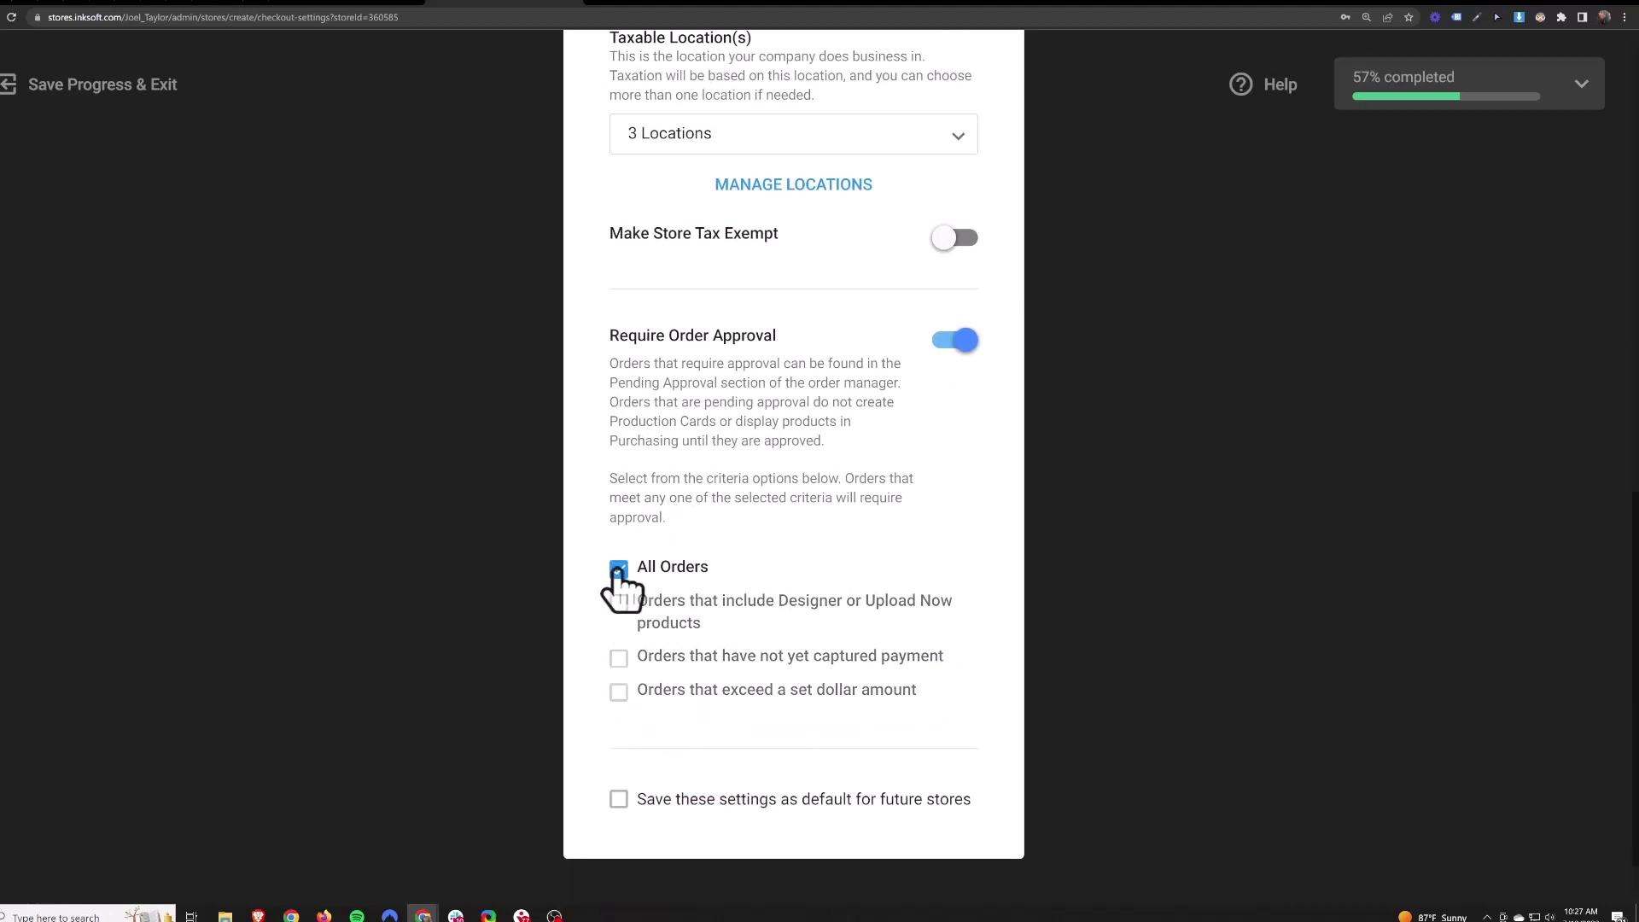
pyautogui.click(618, 570)
pyautogui.click(618, 604)
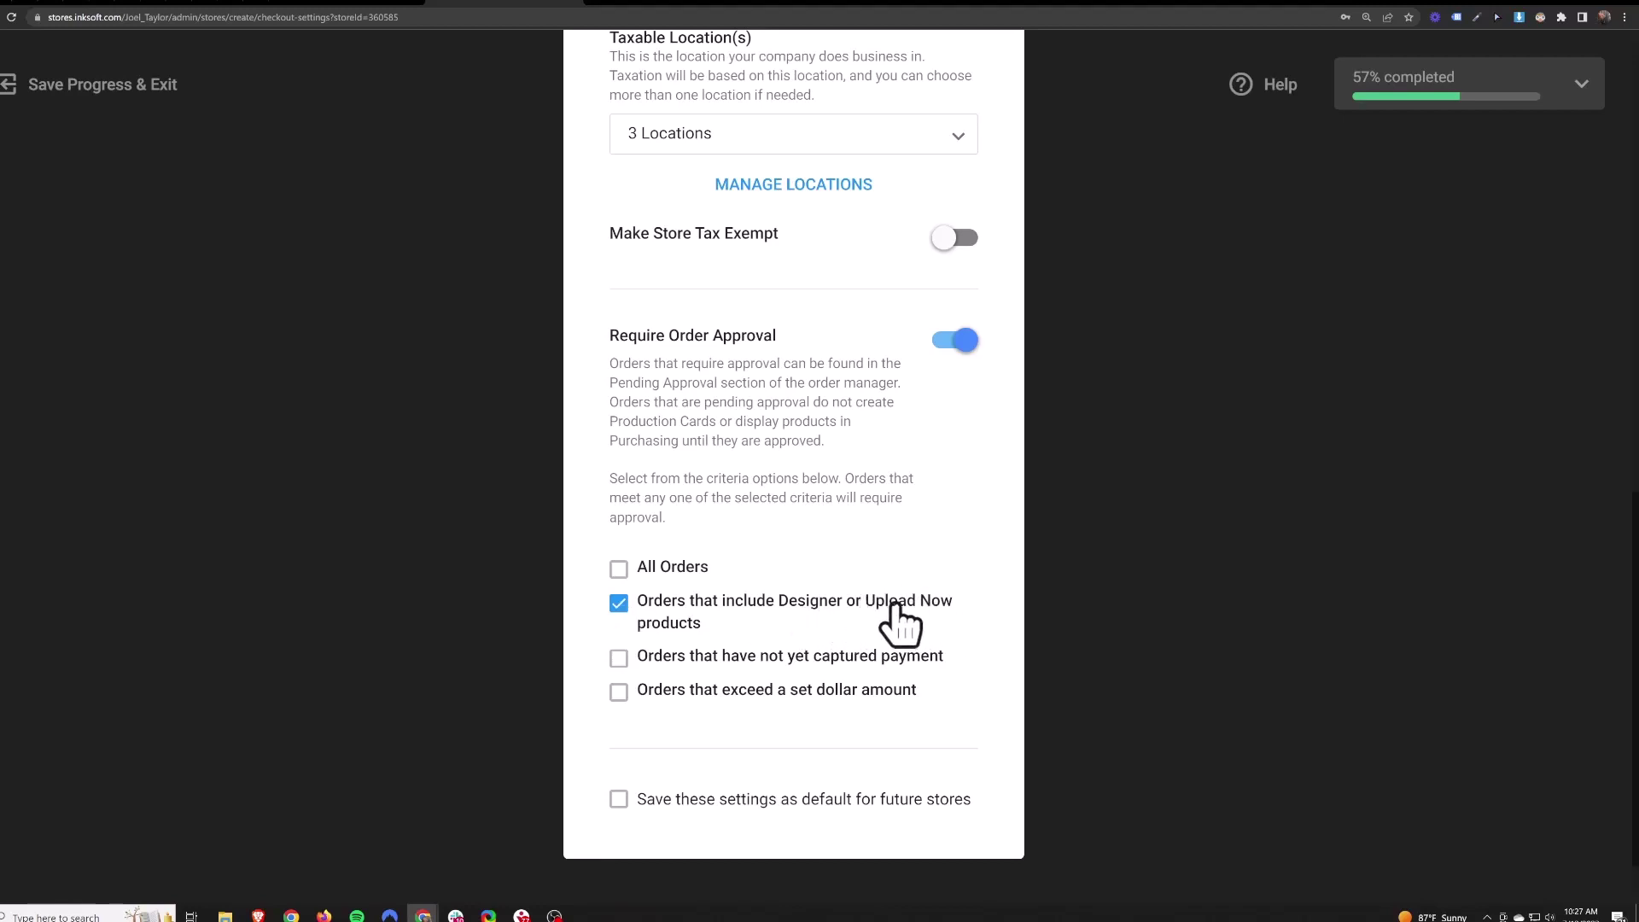
pyautogui.click(619, 604)
pyautogui.click(619, 658)
pyautogui.click(619, 692)
pyautogui.write('1000')
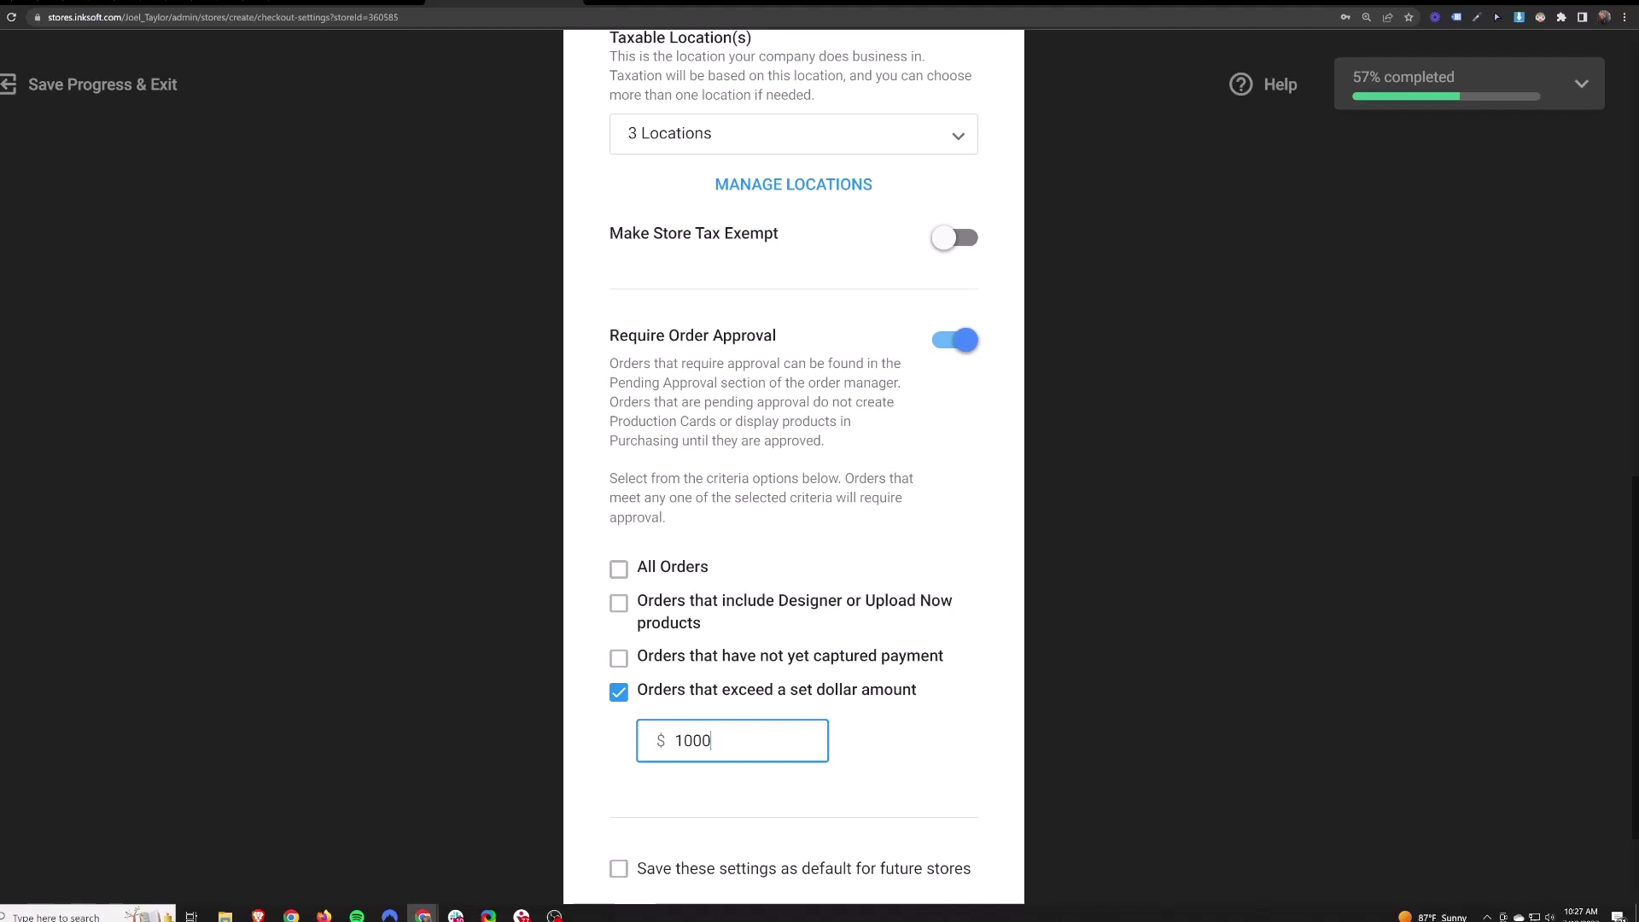
pyautogui.hotkey('ctrl', 'a')
pyautogui.scroll(-2, 742, 683)
pyautogui.click(934, 865)
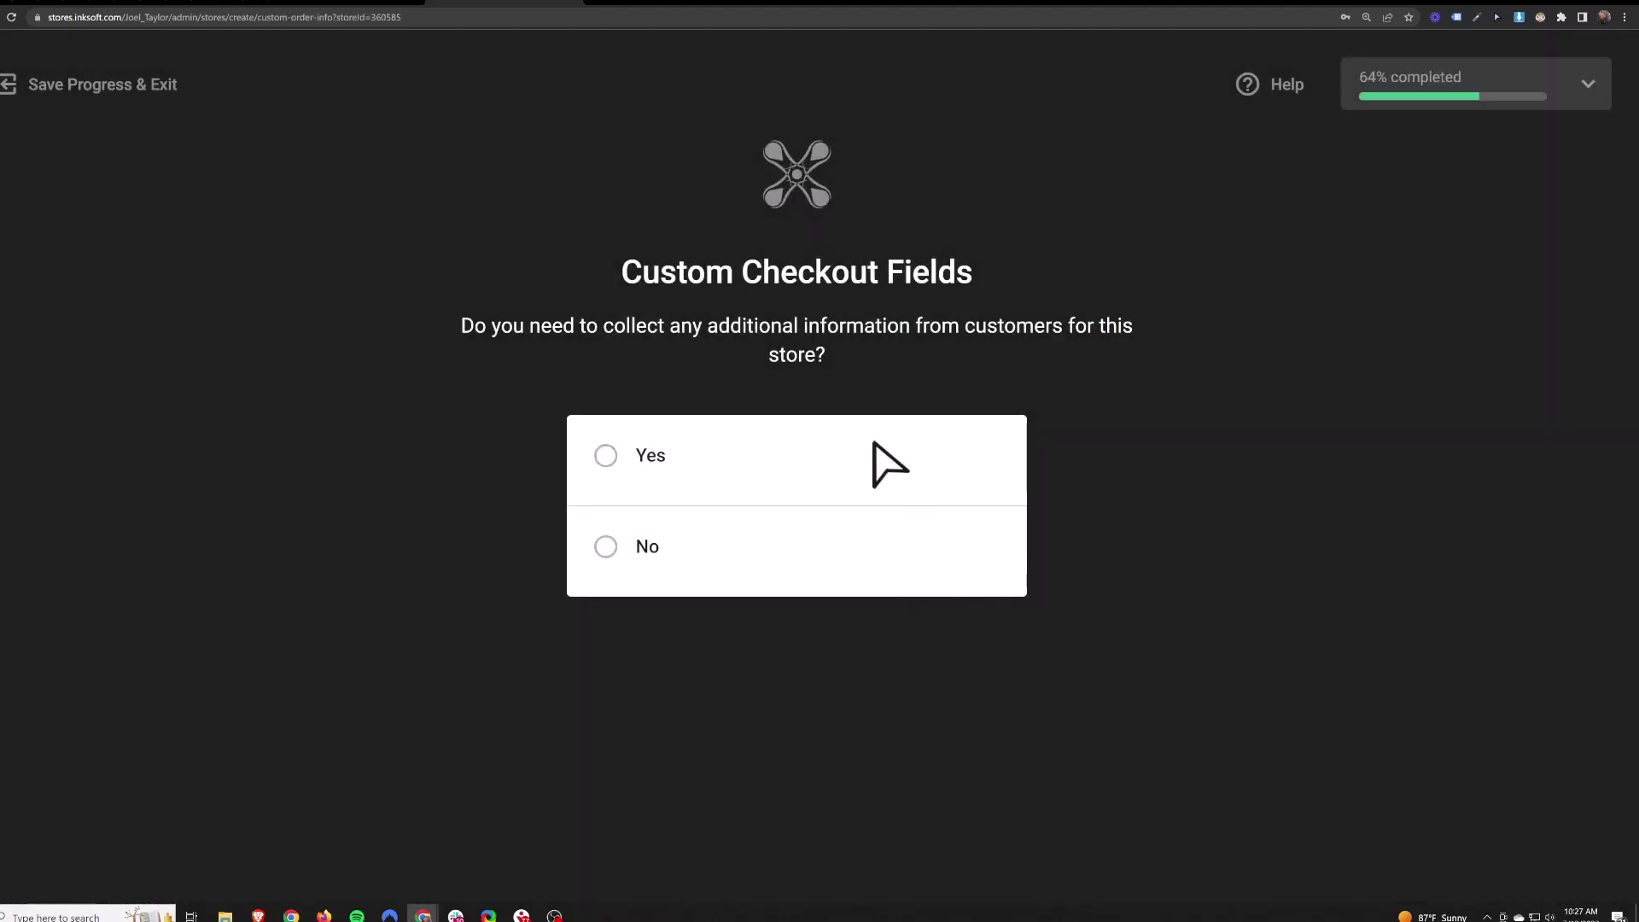
# - Opt to collect extra customer information and start a new custom checkout field
pyautogui.click(868, 437)
pyautogui.click(960, 663)
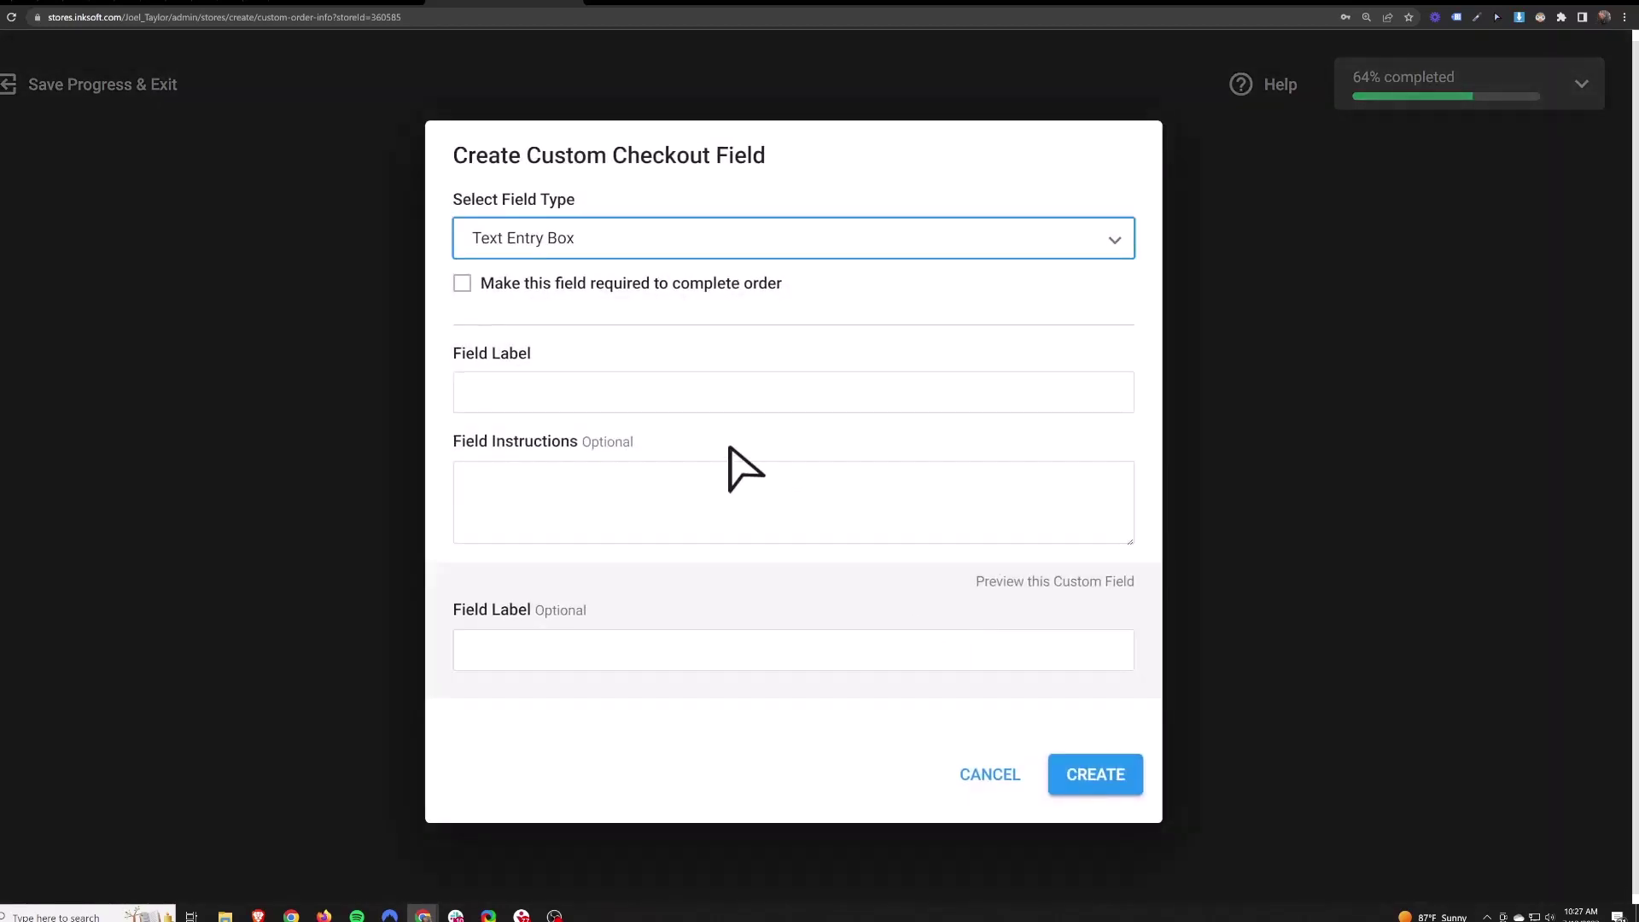
pyautogui.click(606, 249)
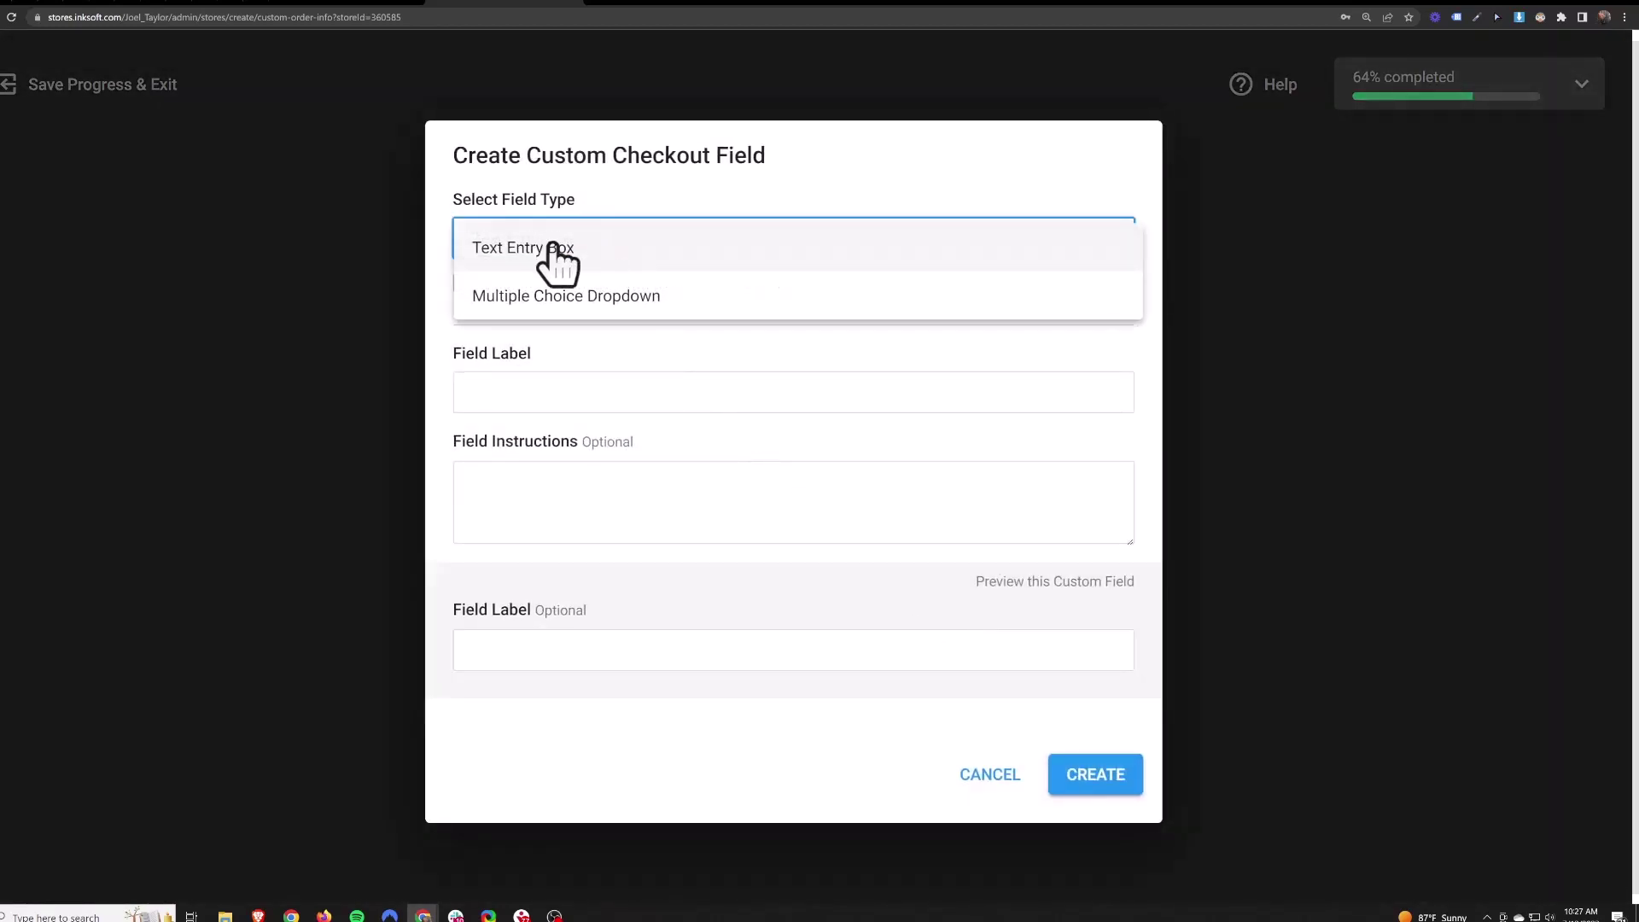
pyautogui.click(580, 294)
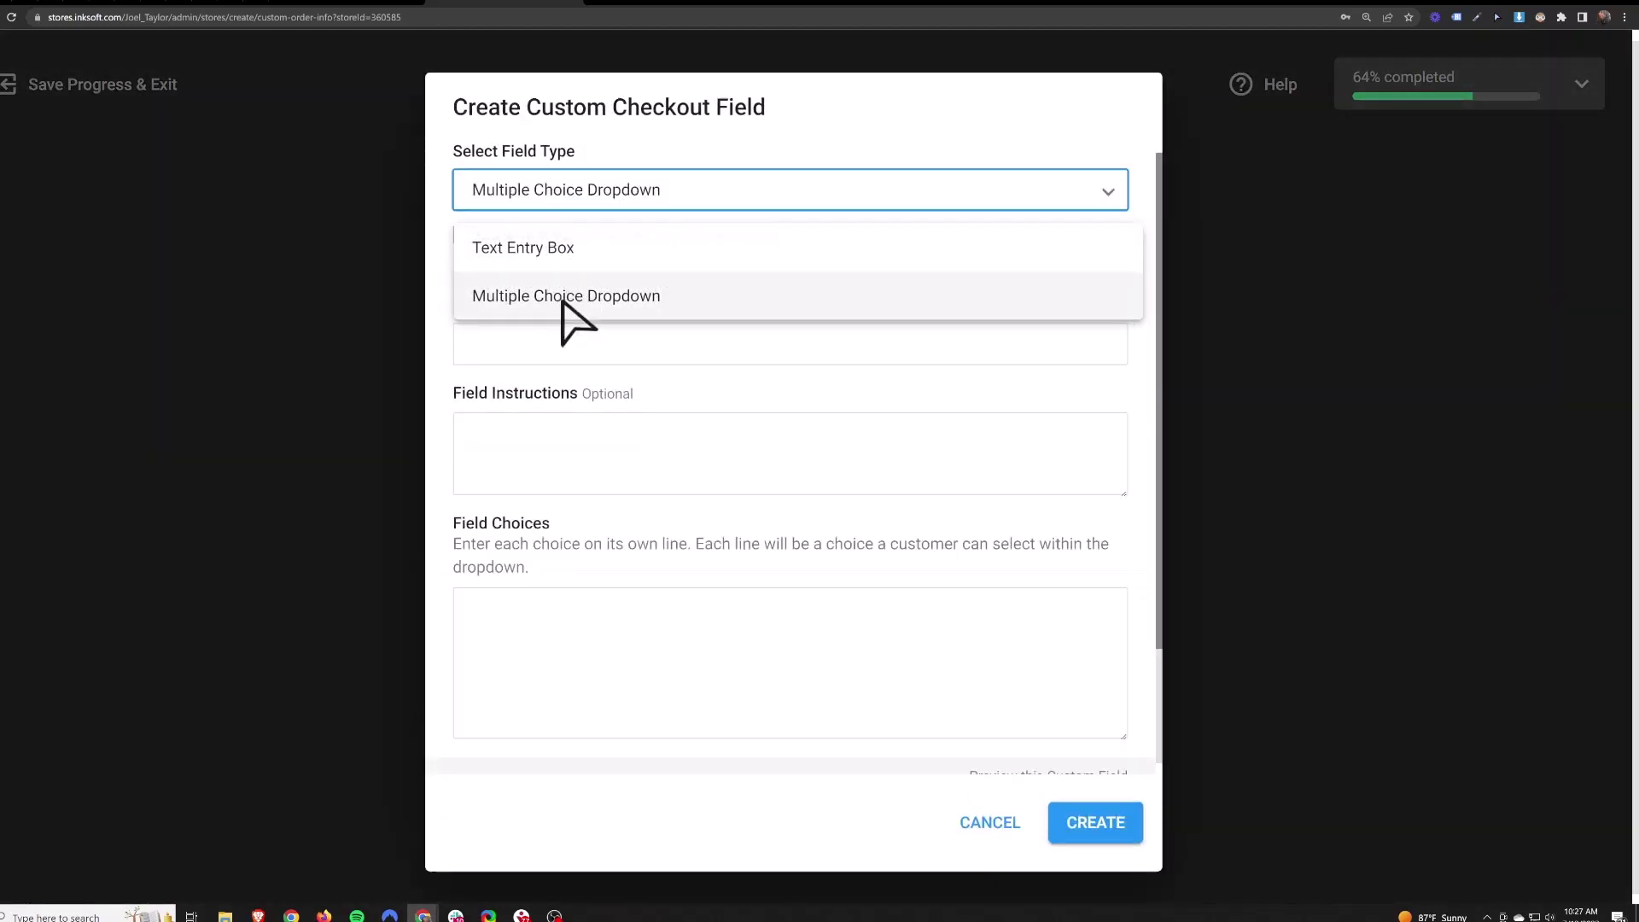
pyautogui.click(577, 198)
pyautogui.click(553, 154)
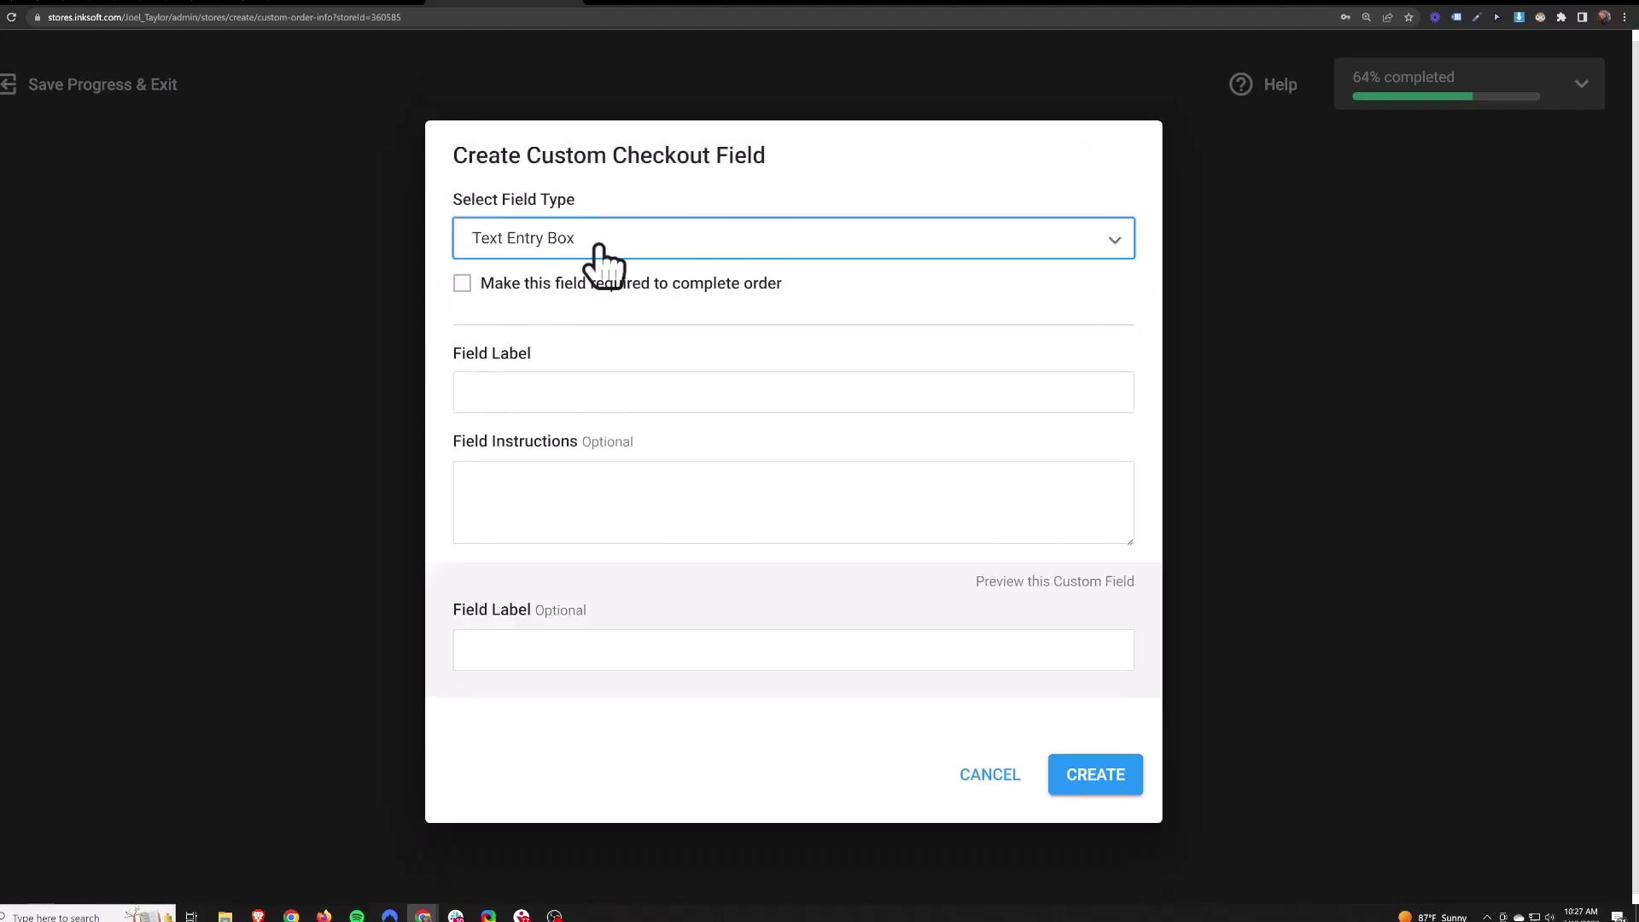
# - Label the field 'Choose your School' and make it a required Multiple Choice Dropdown
pyautogui.click(641, 391)
pyautogui.write('Choos')
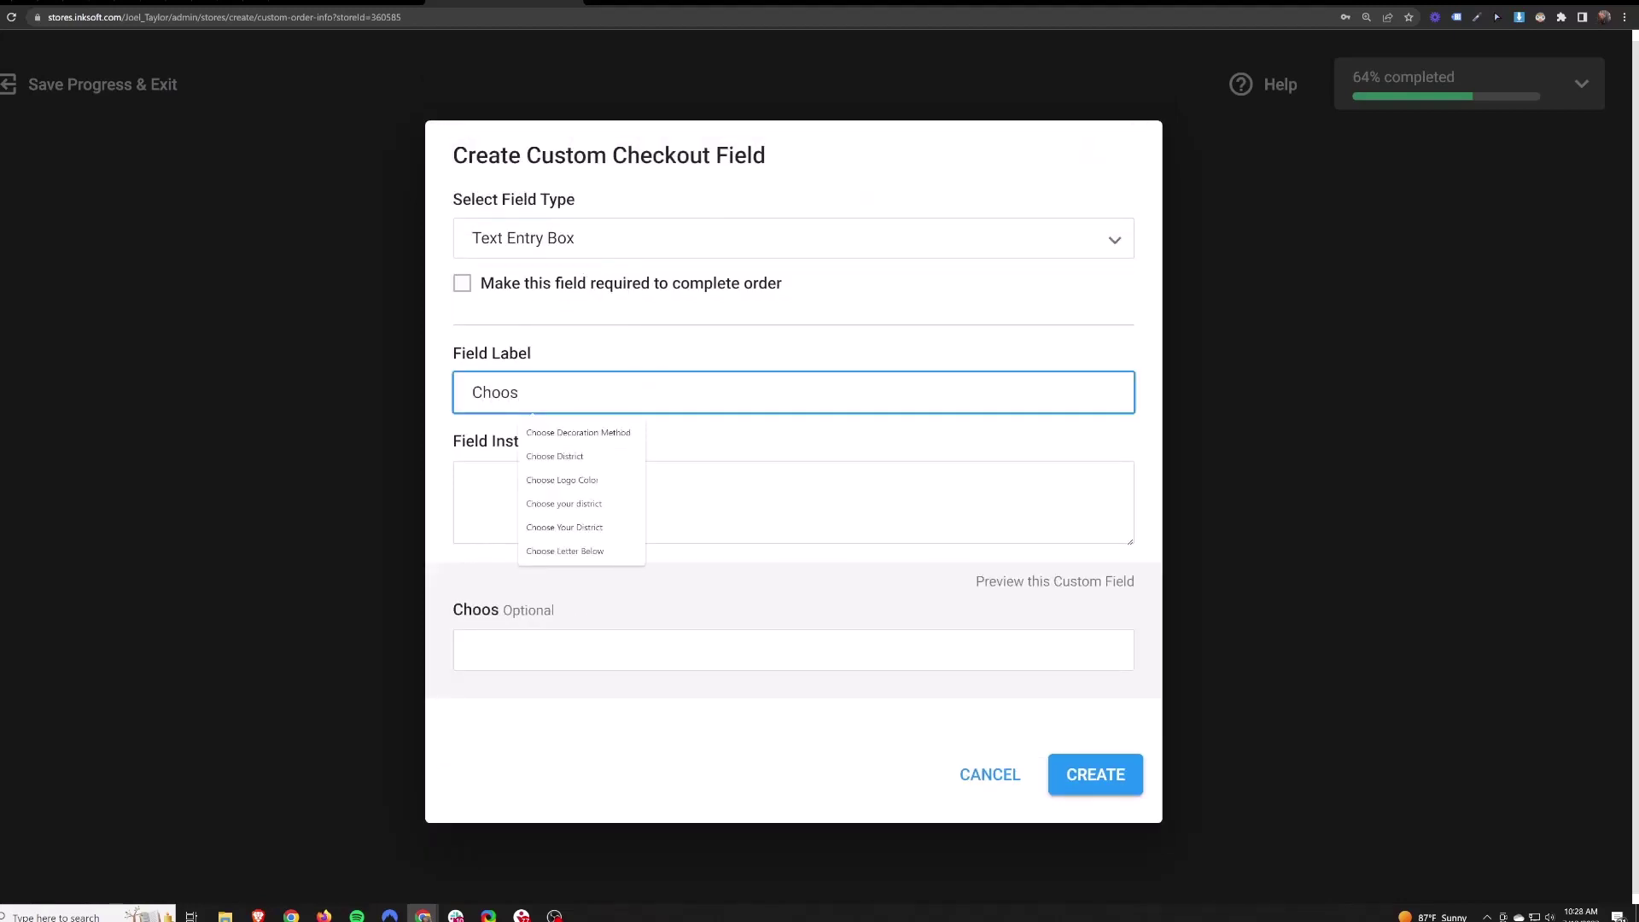
pyautogui.write('e your School')
pyautogui.click(662, 240)
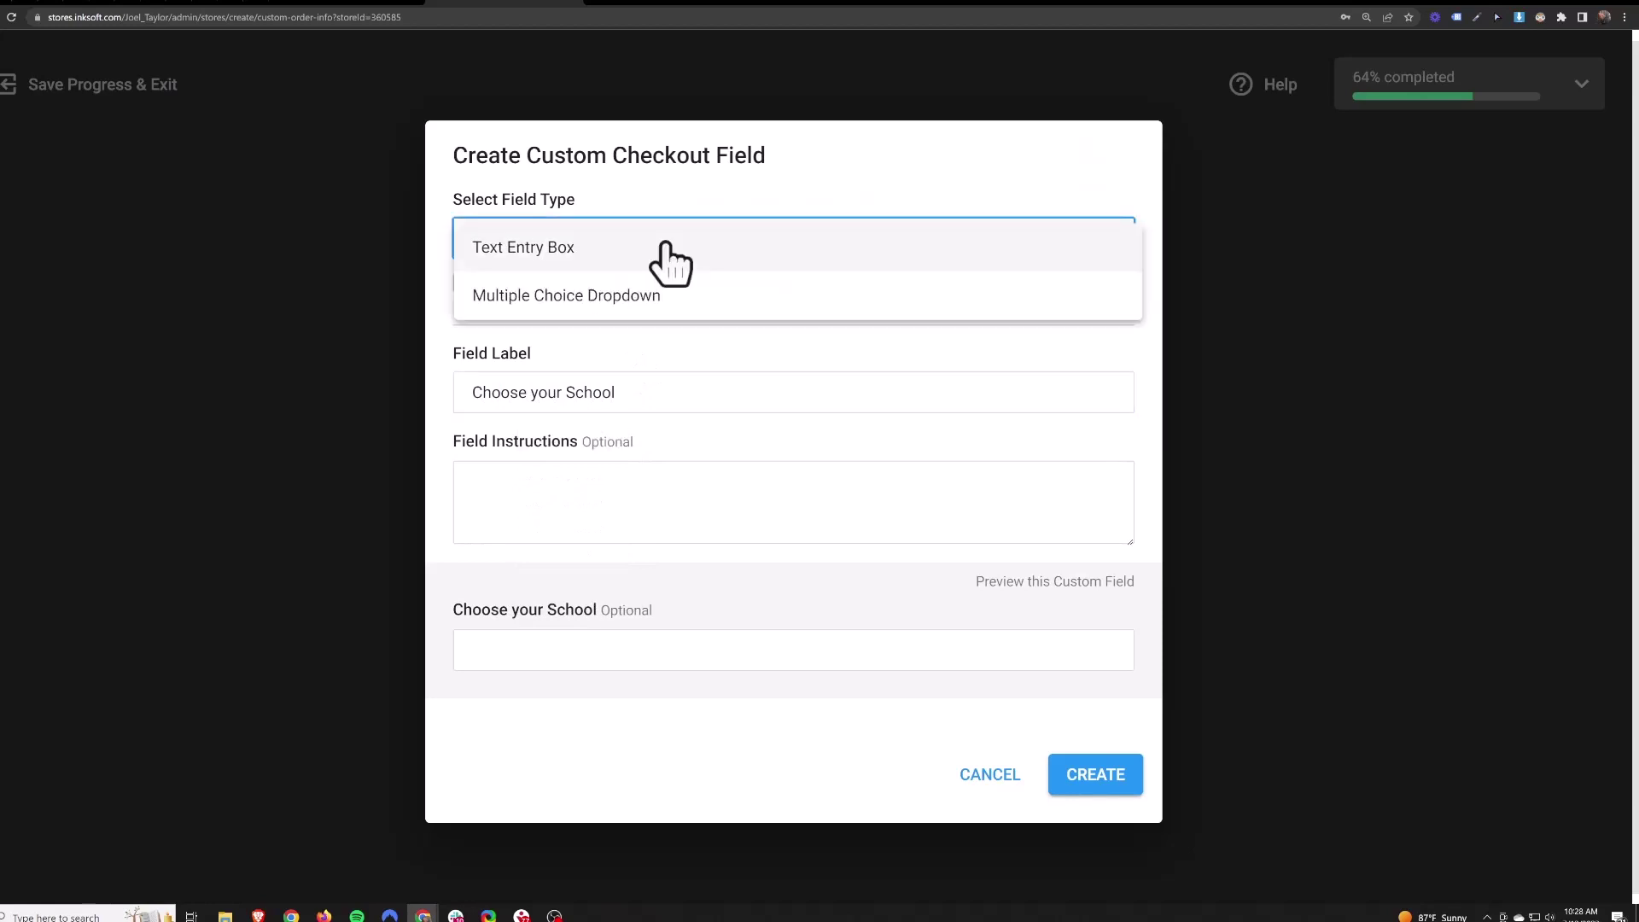
pyautogui.click(563, 295)
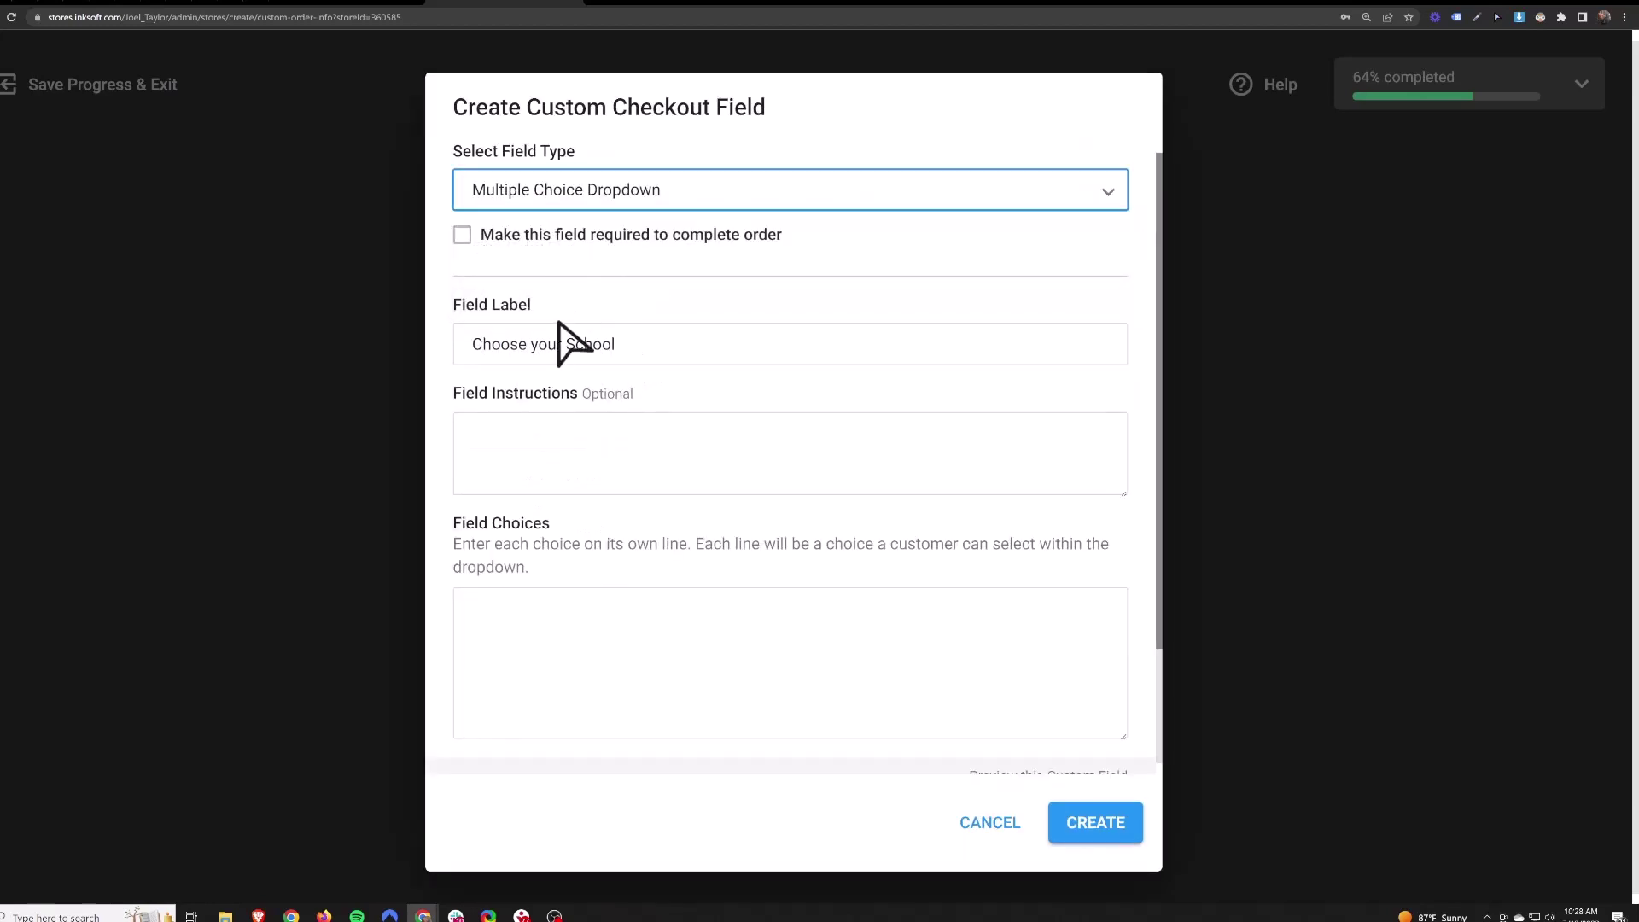
pyautogui.click(467, 239)
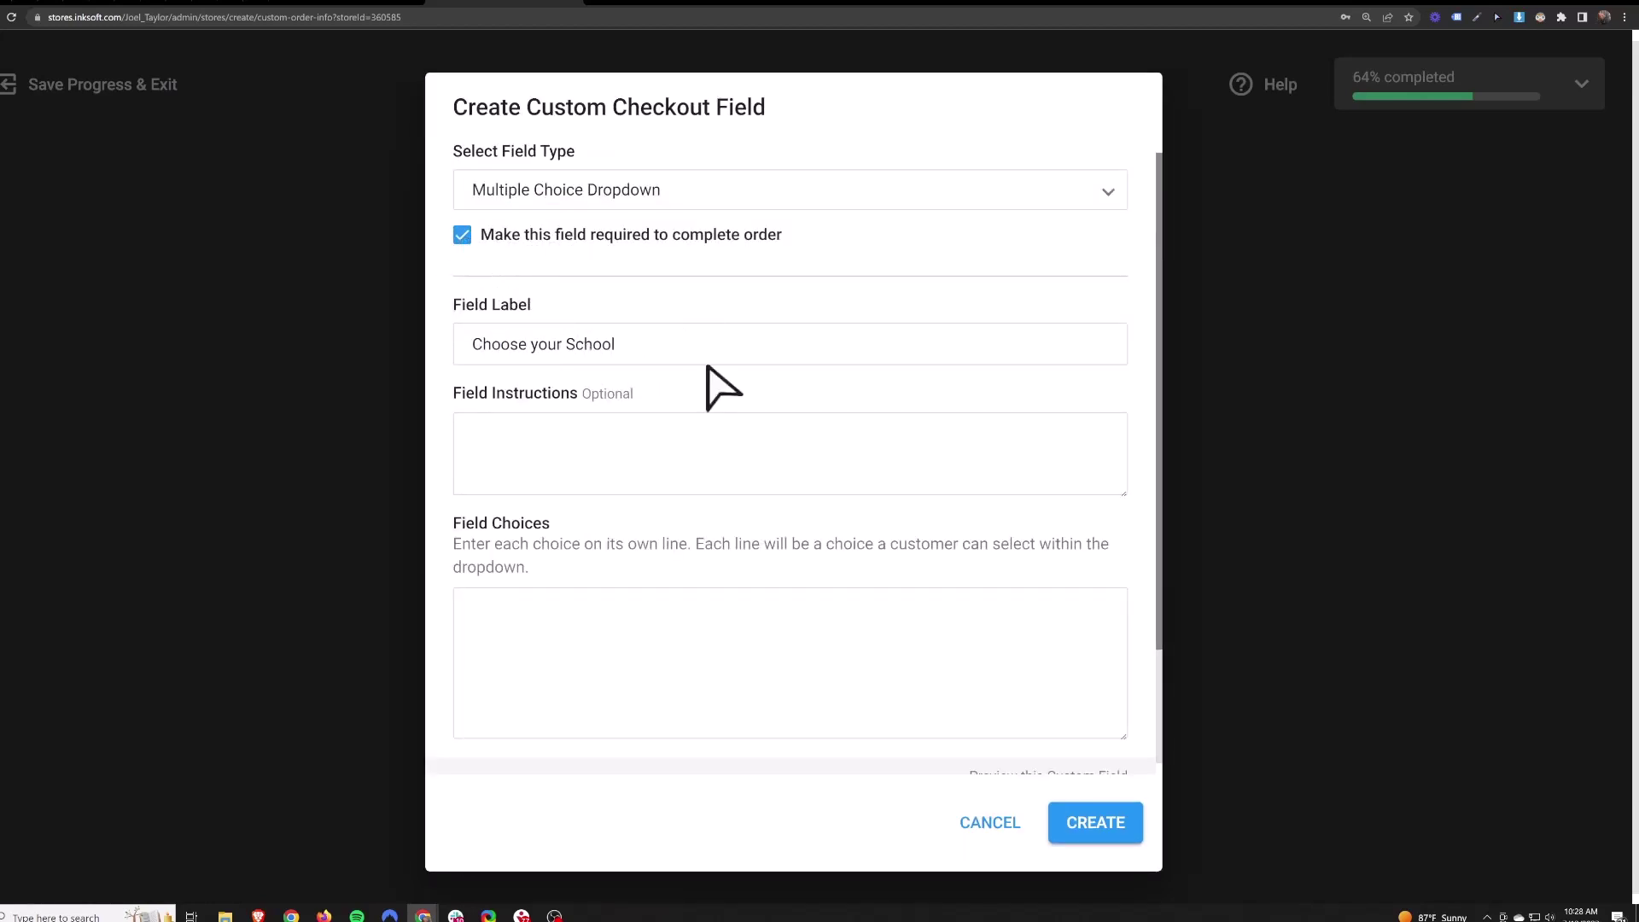
pyautogui.click(708, 452)
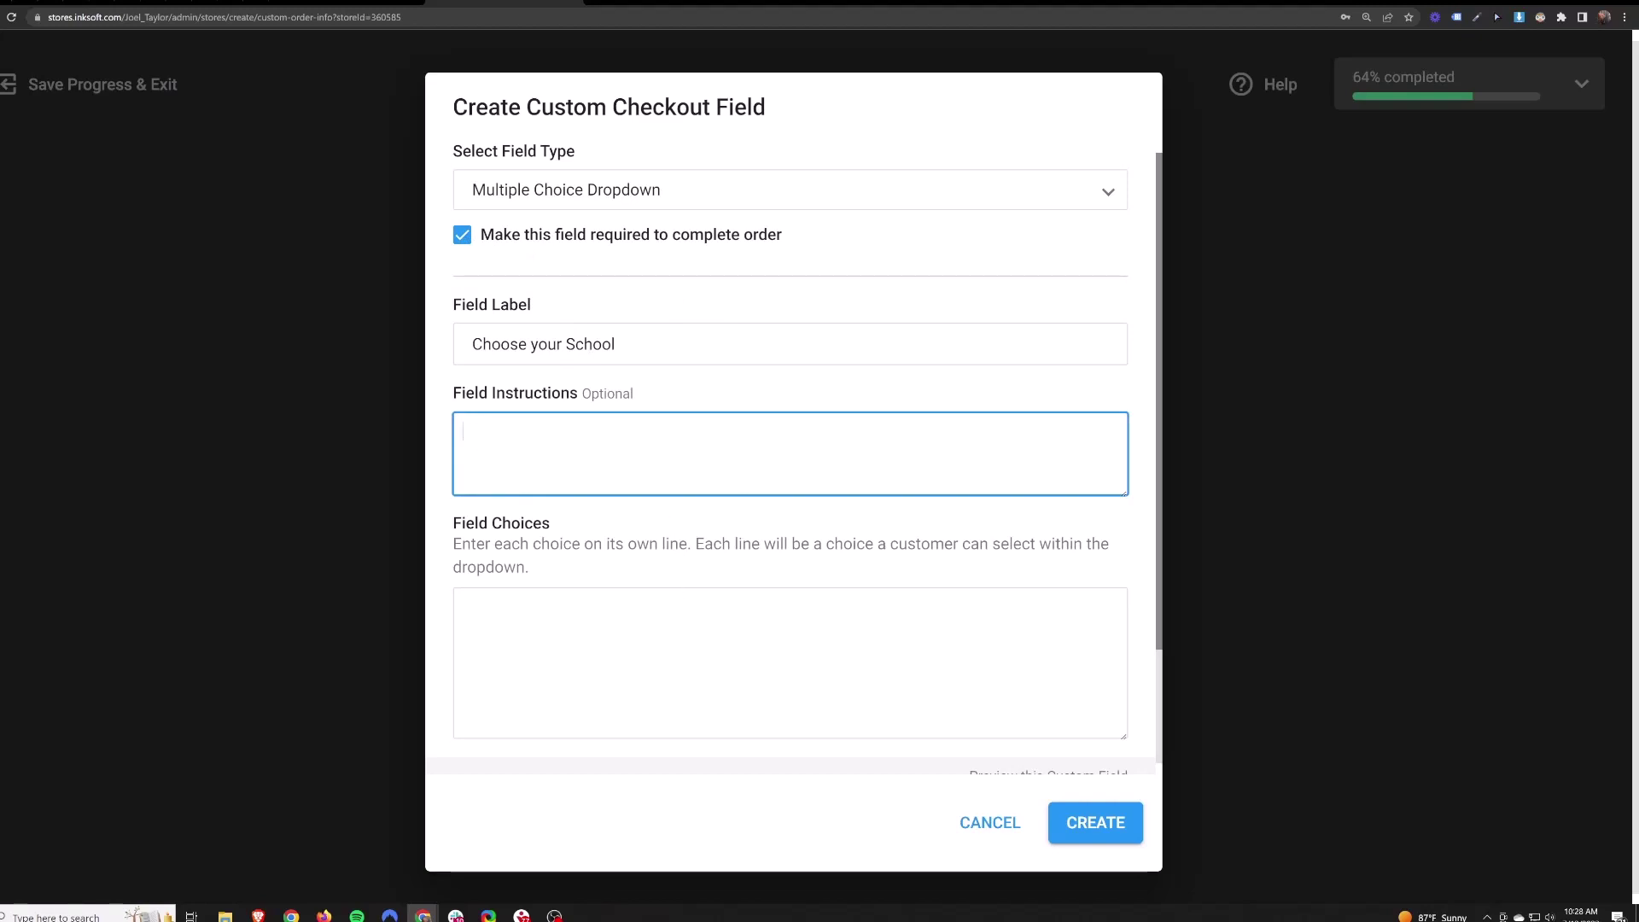
# - Enter Ridgeview, Parkview and Yucaipa Highschool as choices, create the field and continue
pyautogui.click(463, 606)
pyautogui.write('Ridgeview')
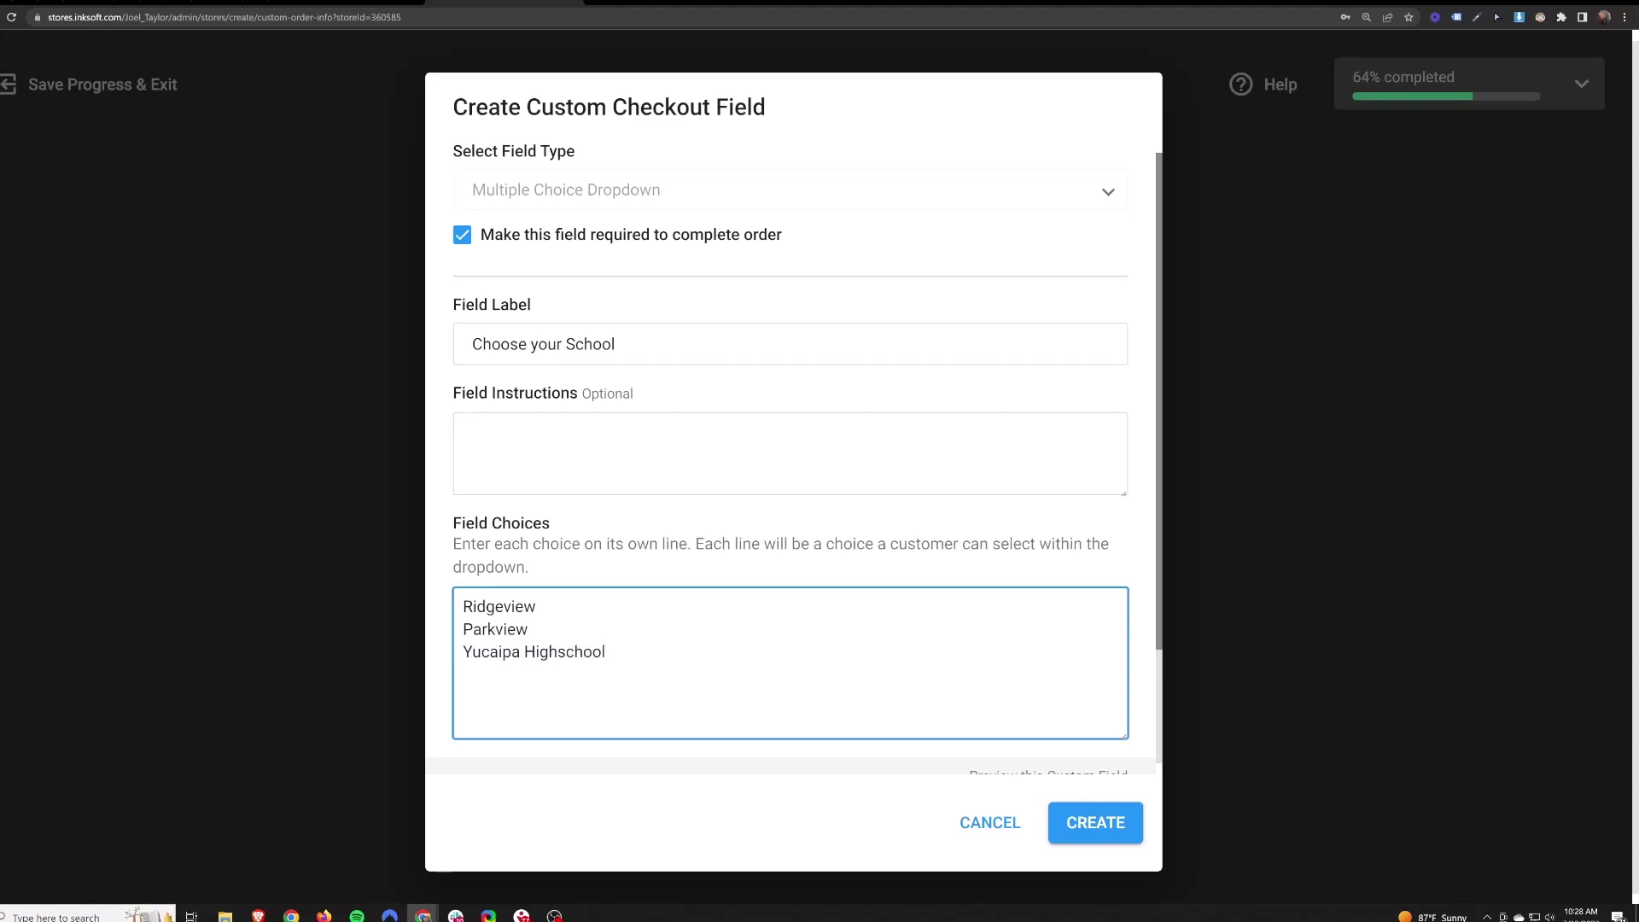
pyautogui.moveTo(536, 606); pyautogui.dragTo(463, 629)
pyautogui.moveTo(605, 652); pyautogui.dragTo(446, 659)
pyautogui.press('Right')
pyautogui.scroll(-2, 794, 461)
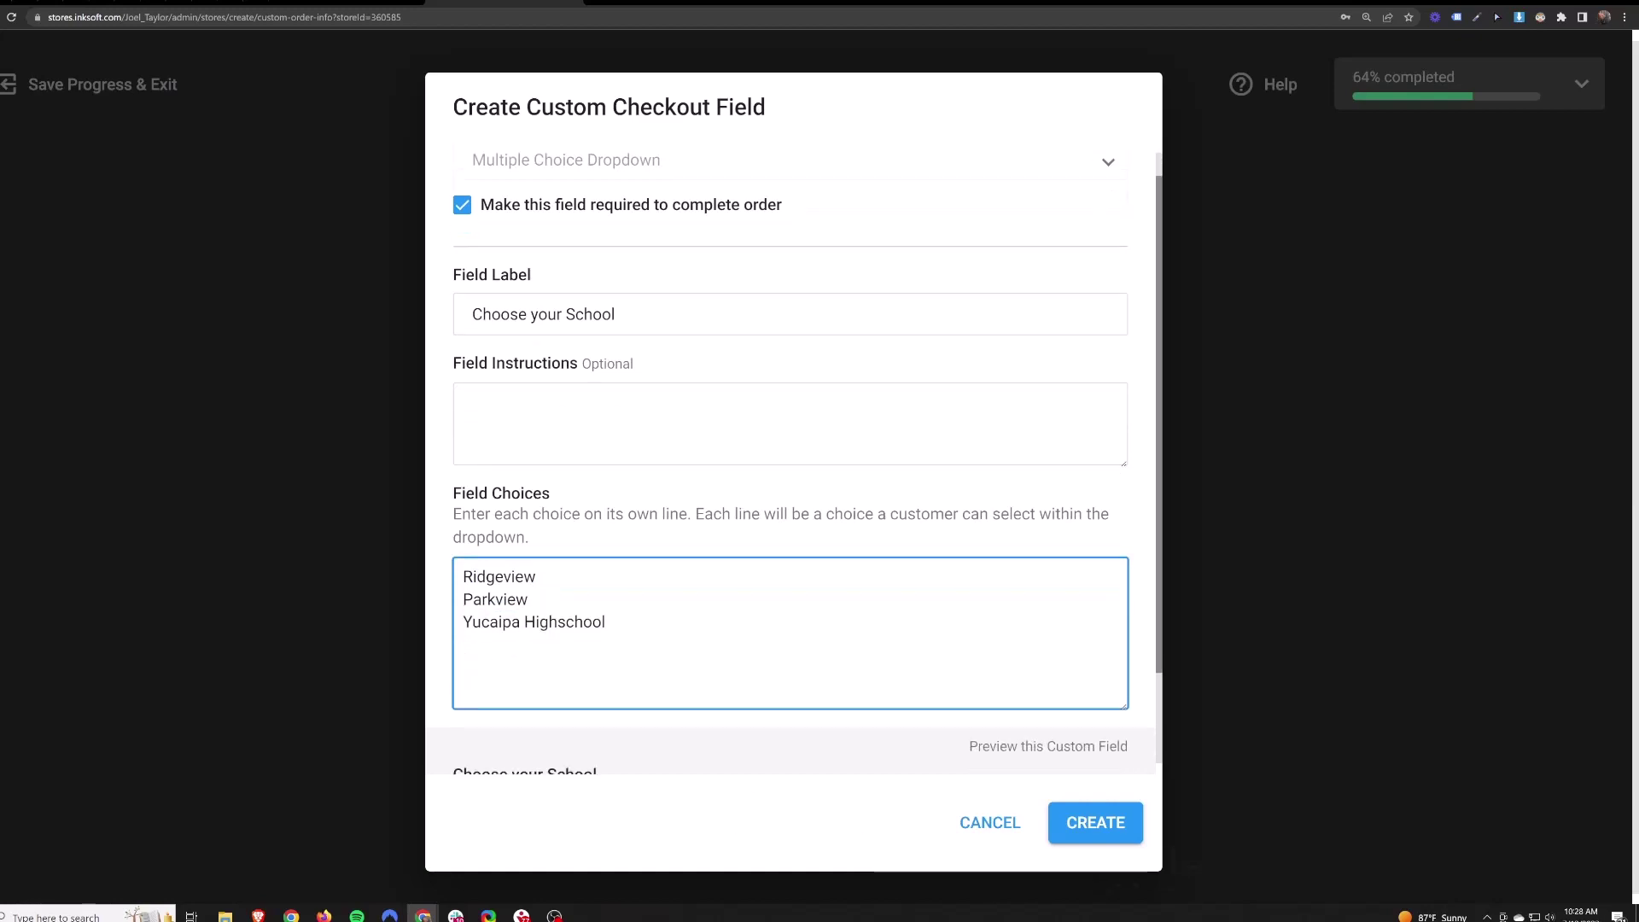
pyautogui.click(691, 704)
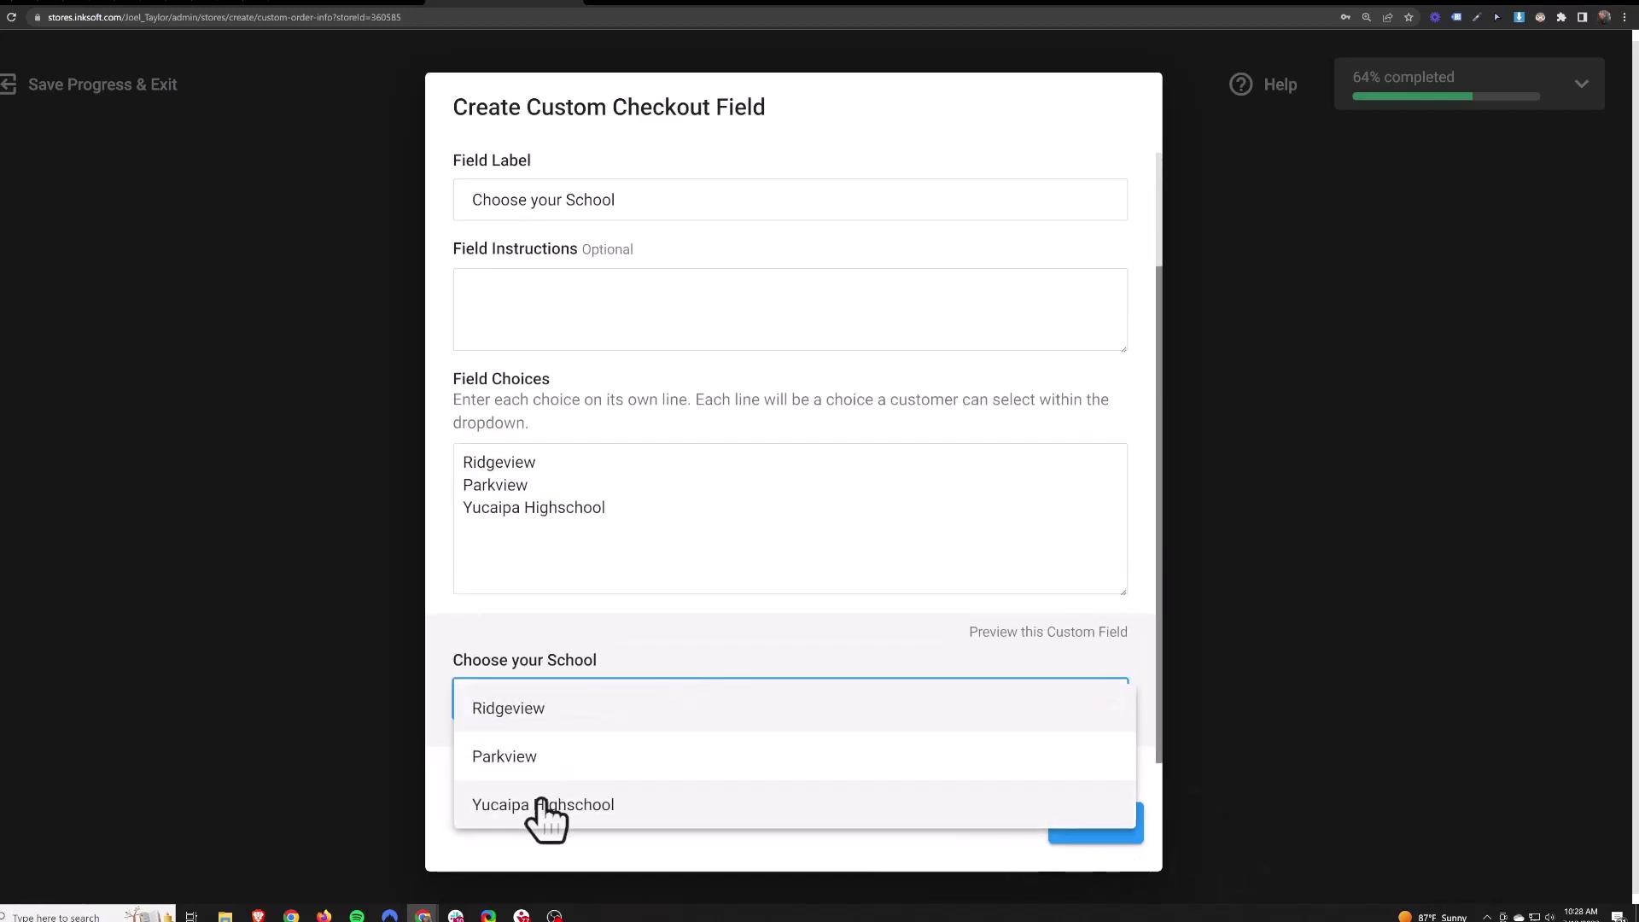
pyautogui.click(699, 662)
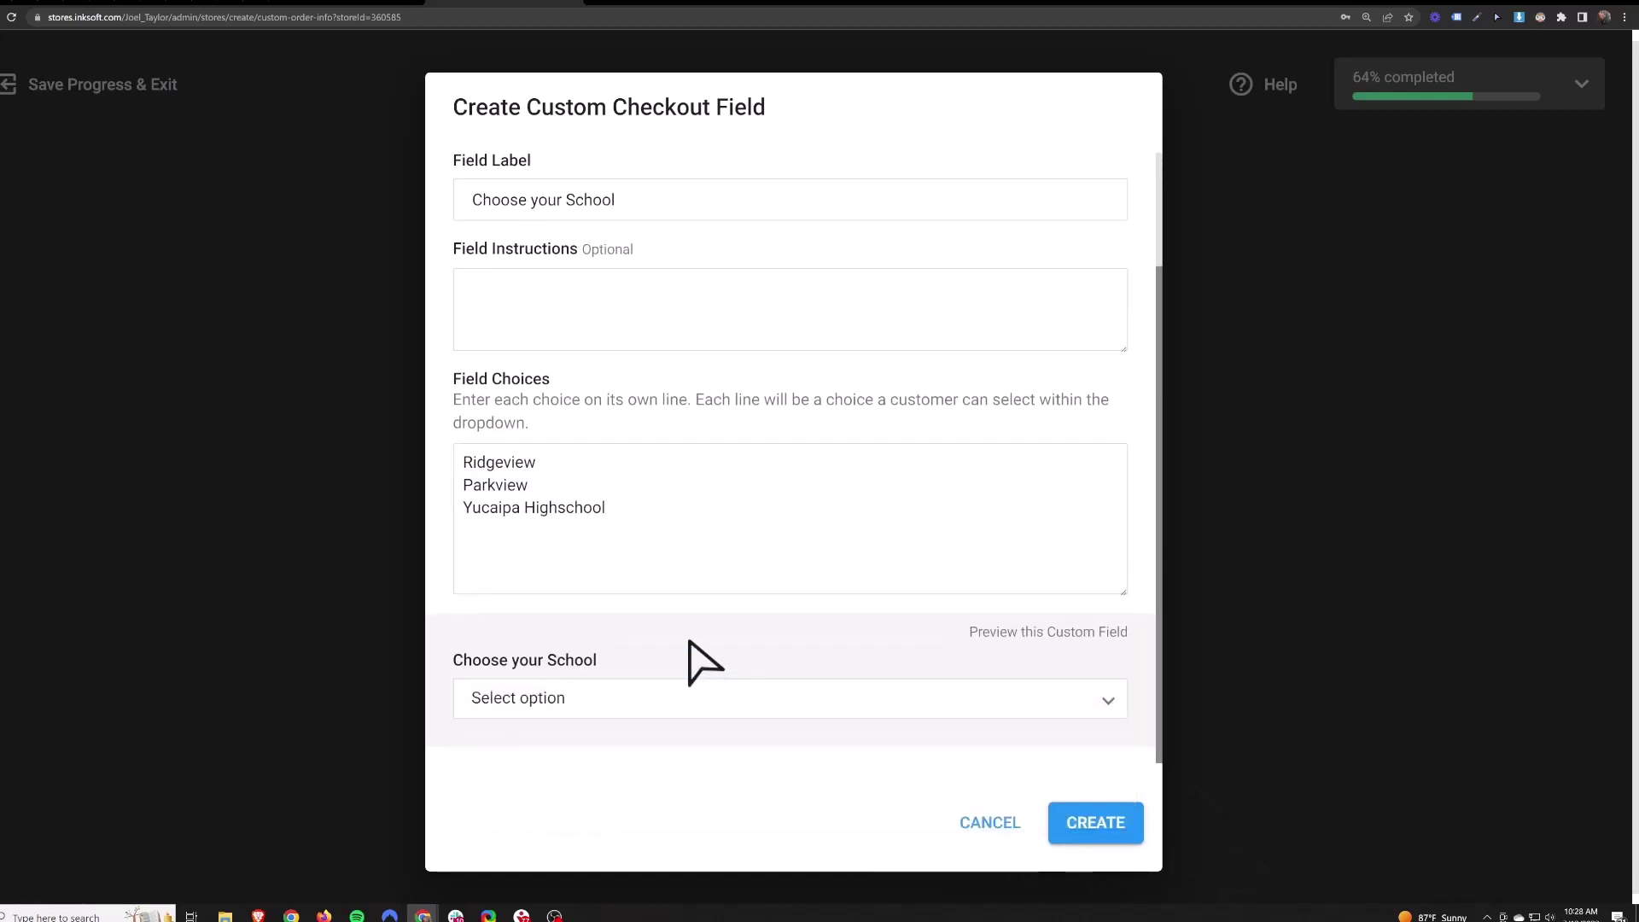
pyautogui.click(1099, 825)
pyautogui.click(1086, 819)
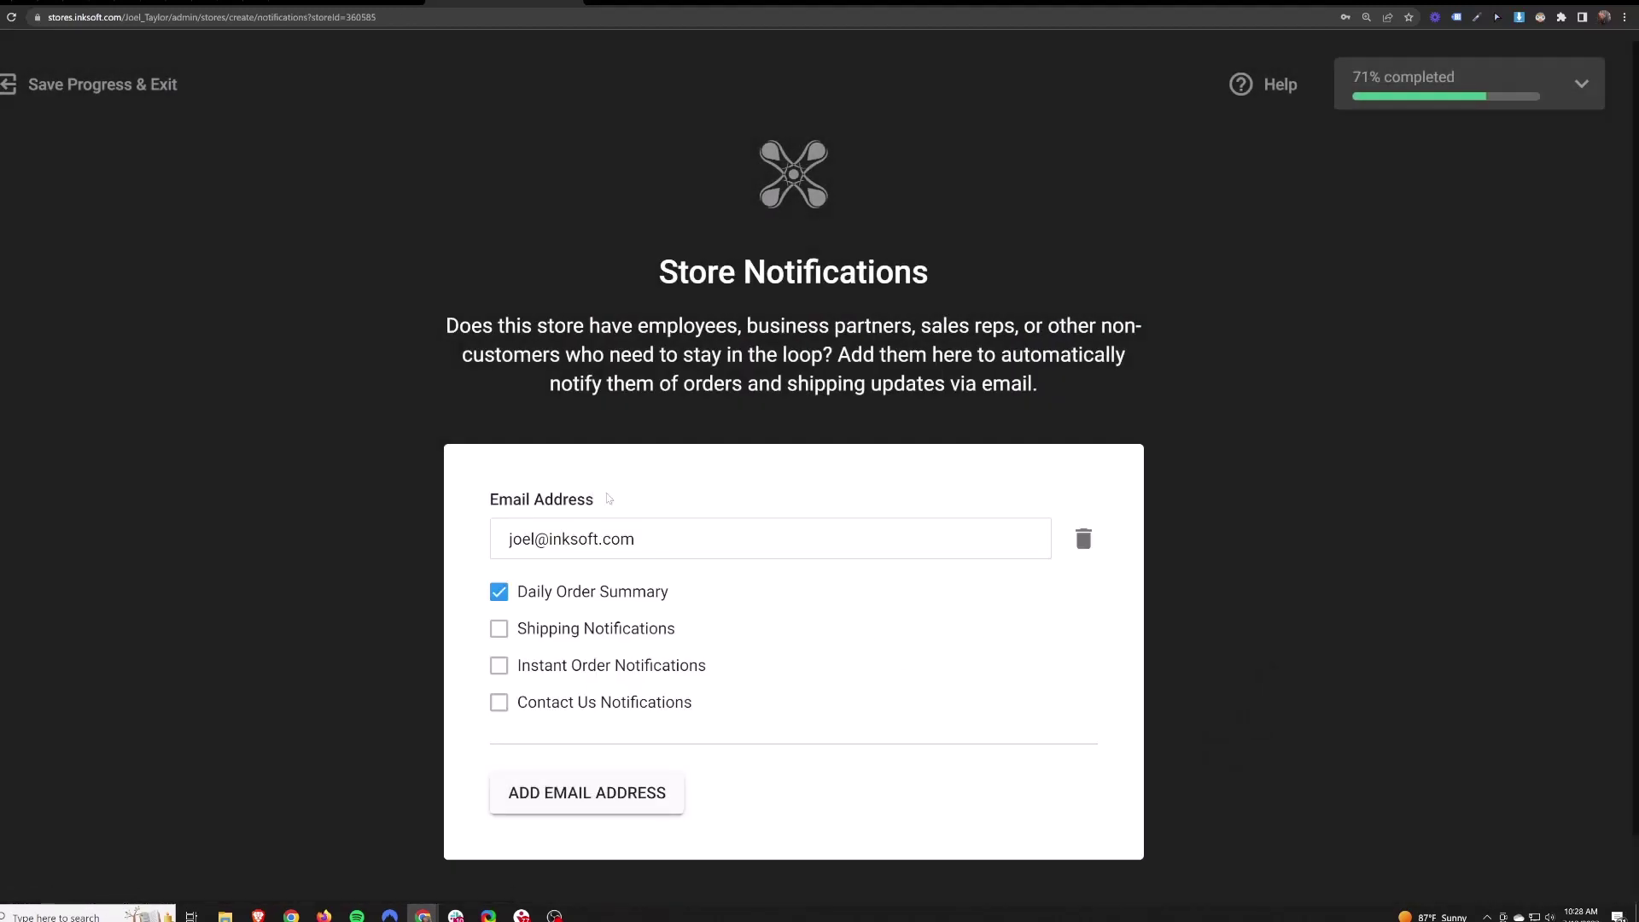
# - Tick Shipping, Instant Order and Contact Us notifications for the existing email address
pyautogui.moveTo(665, 325); pyautogui.dragTo(999, 327)
pyautogui.click(998, 327)
pyautogui.click(498, 630)
pyautogui.click(499, 669)
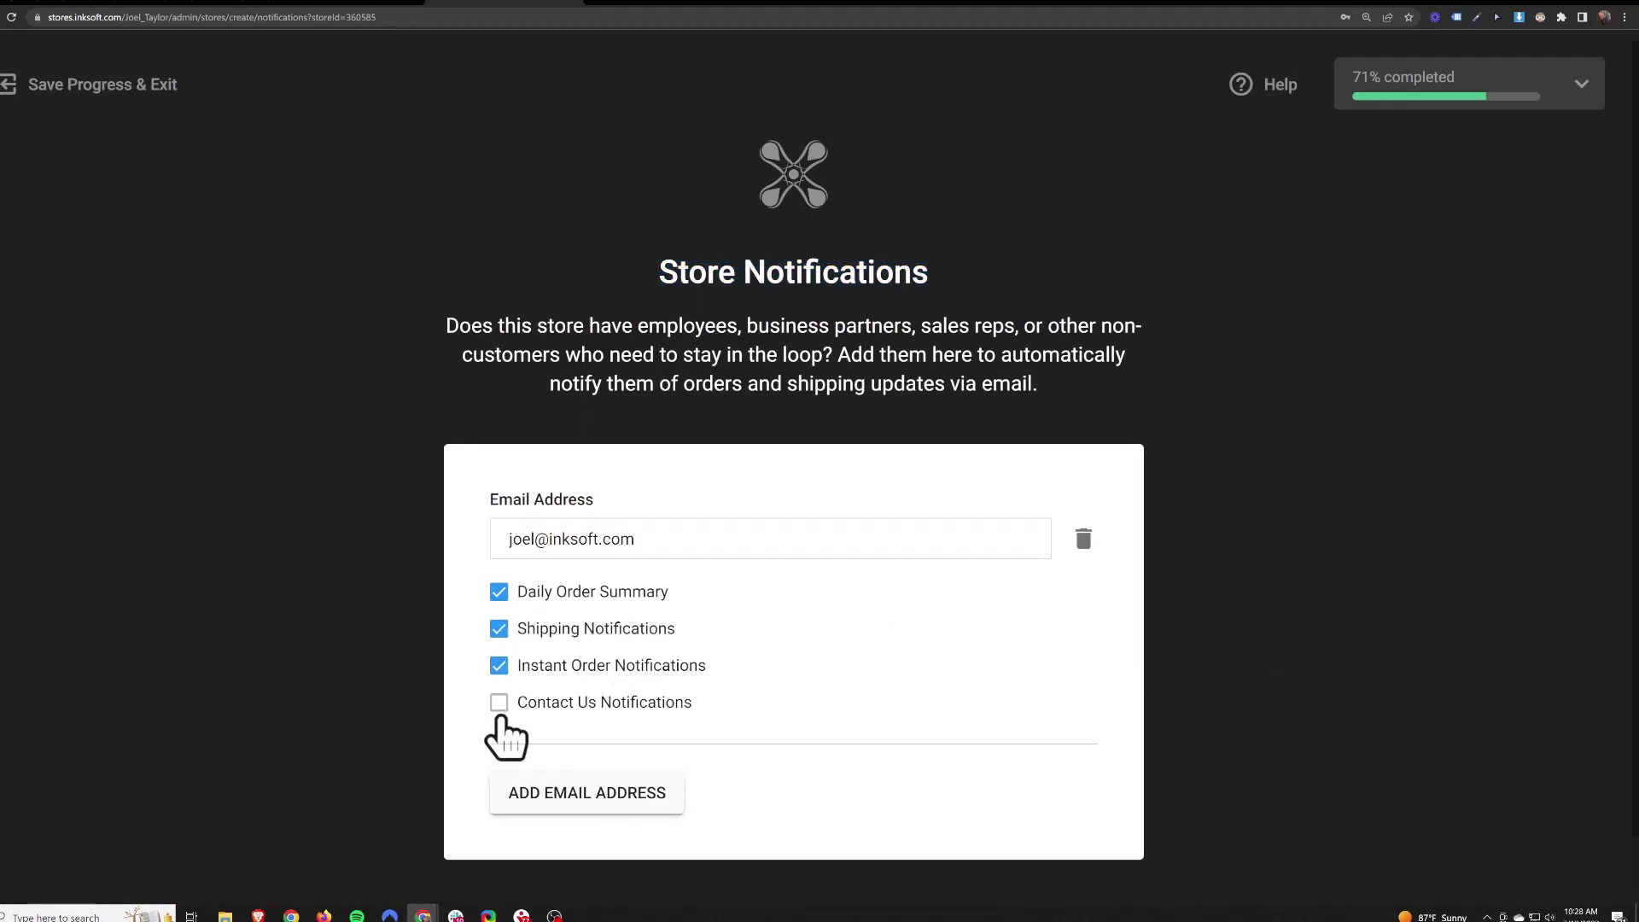
pyautogui.click(499, 702)
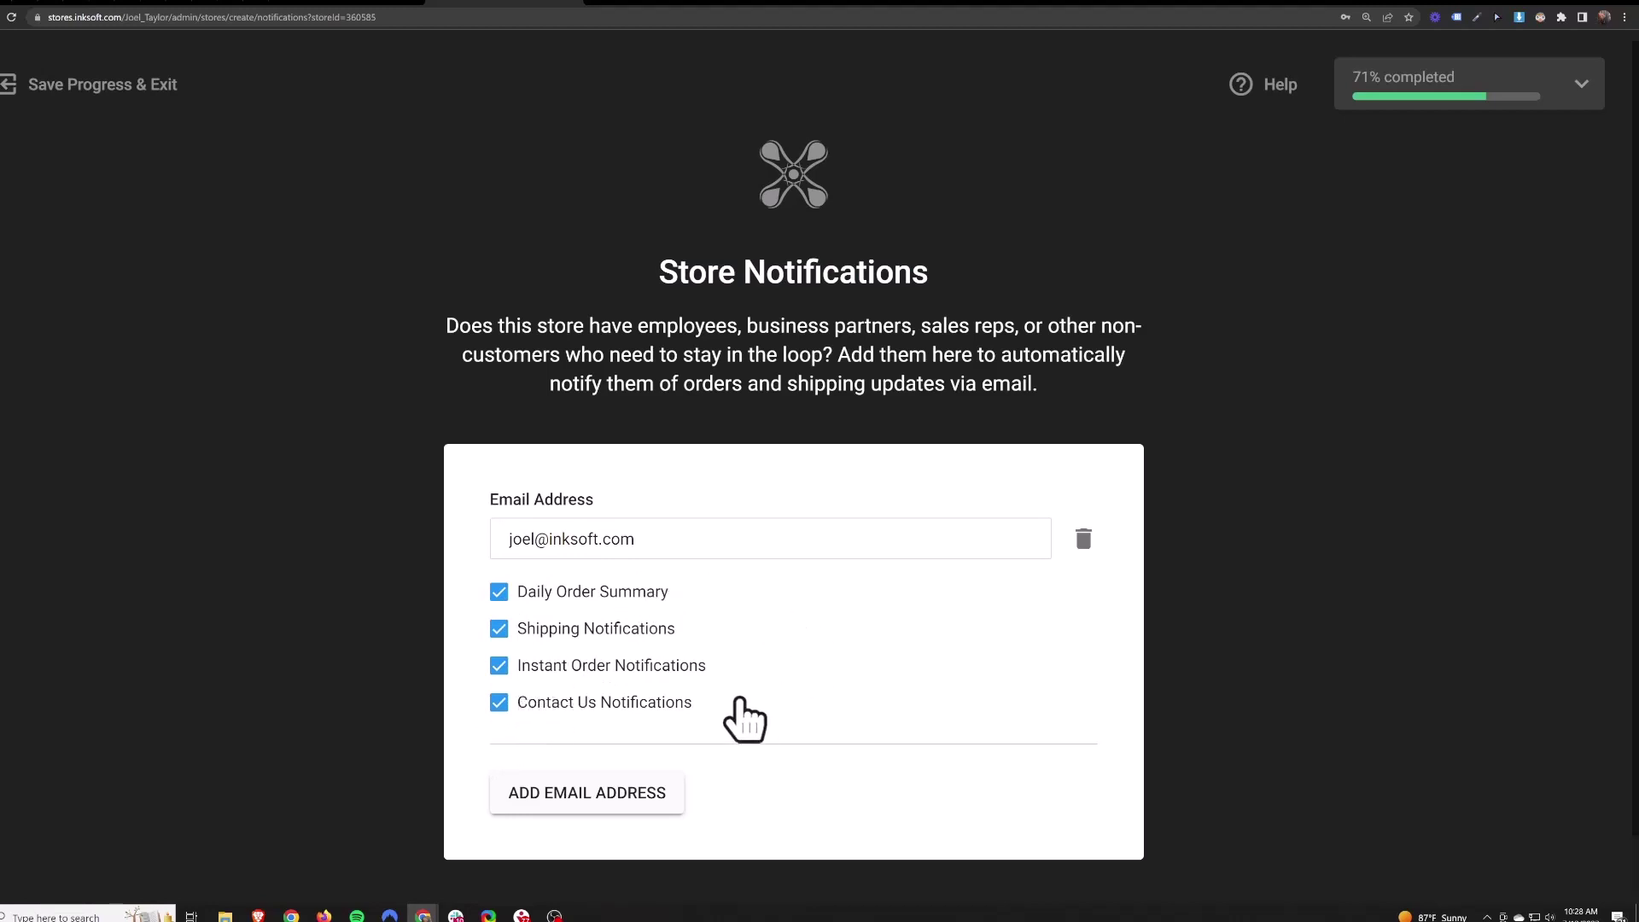
# - Add two extra email blocks, delete them again, and submit Store Notifications
pyautogui.click(590, 792)
pyautogui.scroll(-2, 847, 773)
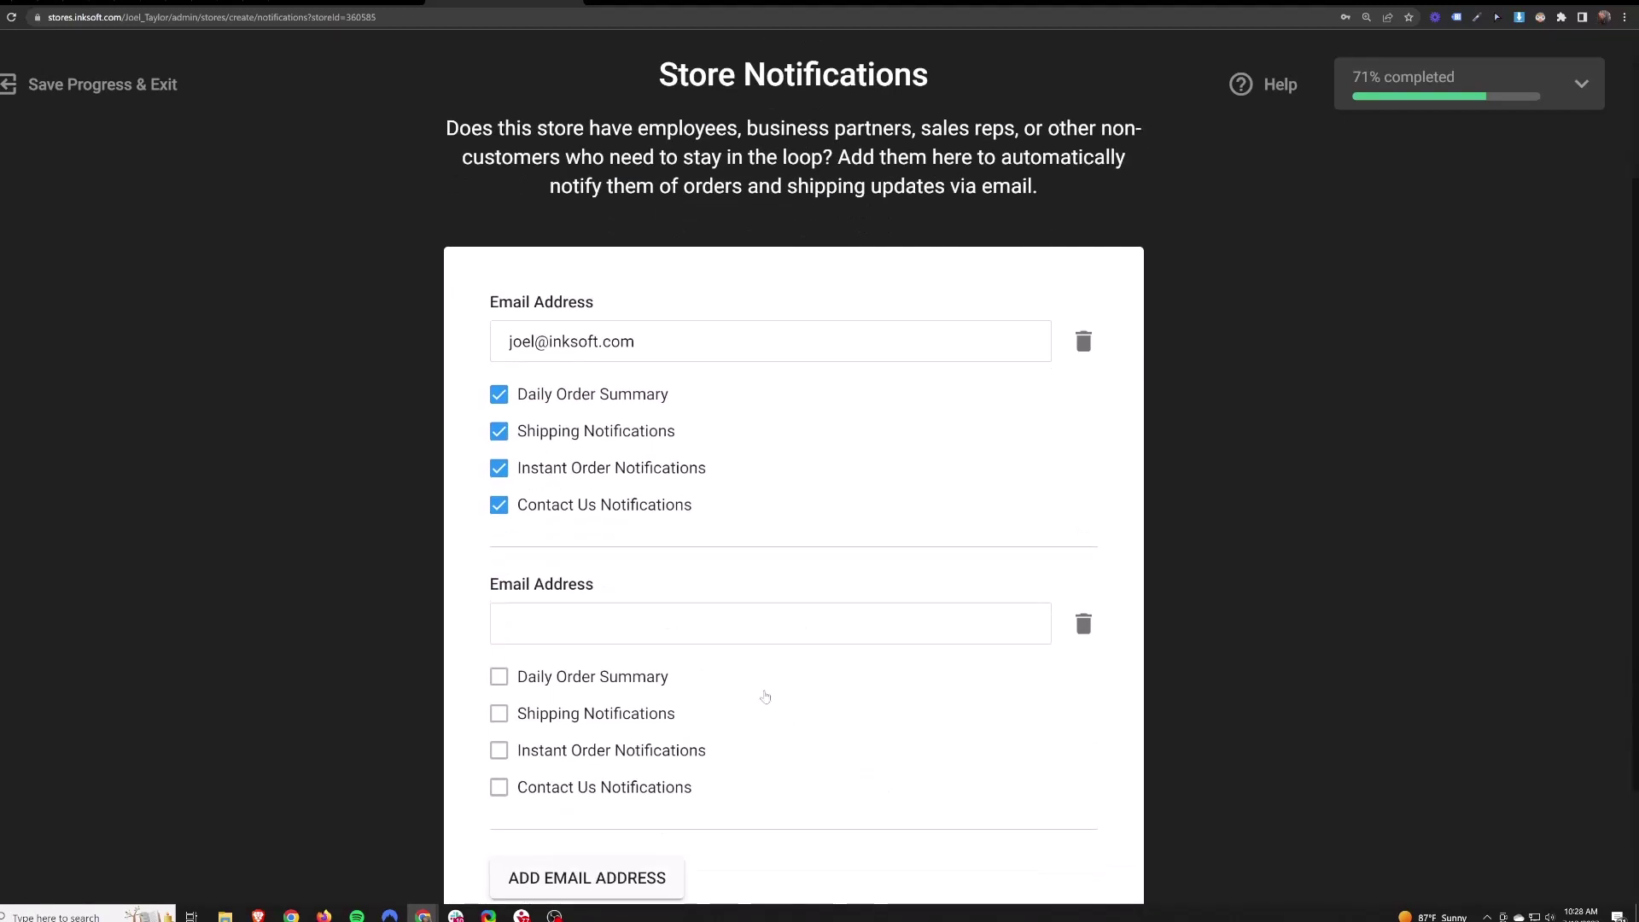
pyautogui.scroll(-2, 760, 710)
pyautogui.click(567, 732)
pyautogui.scroll(-3, 757, 734)
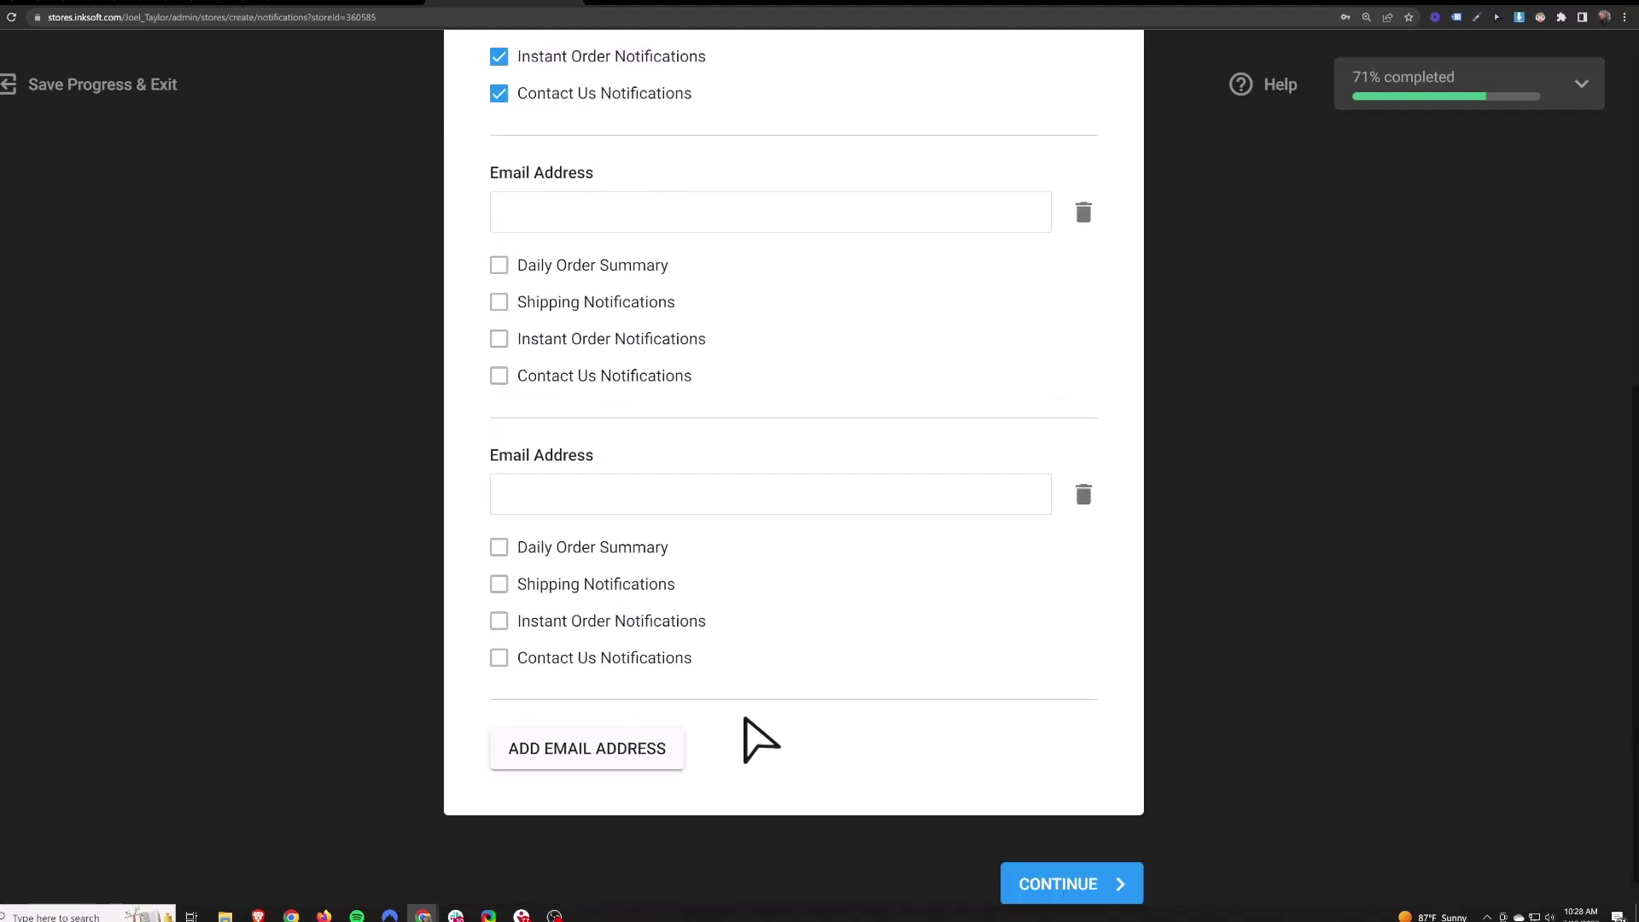
pyautogui.scroll(2, 1061, 512)
pyautogui.click(1084, 412)
pyautogui.click(1082, 476)
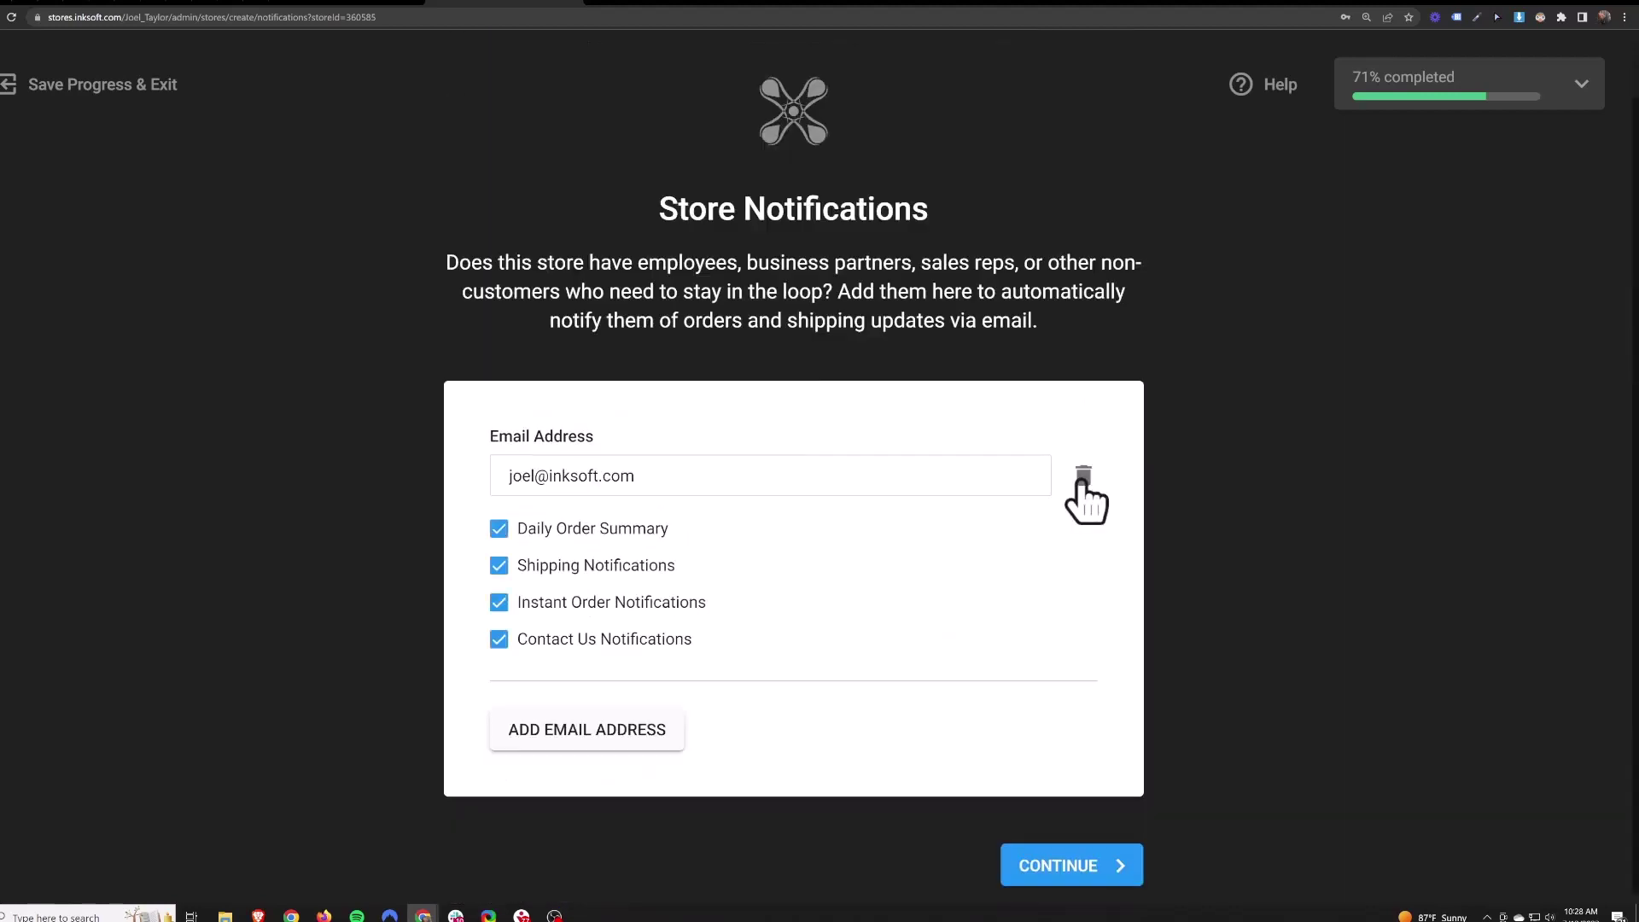
pyautogui.click(1079, 866)
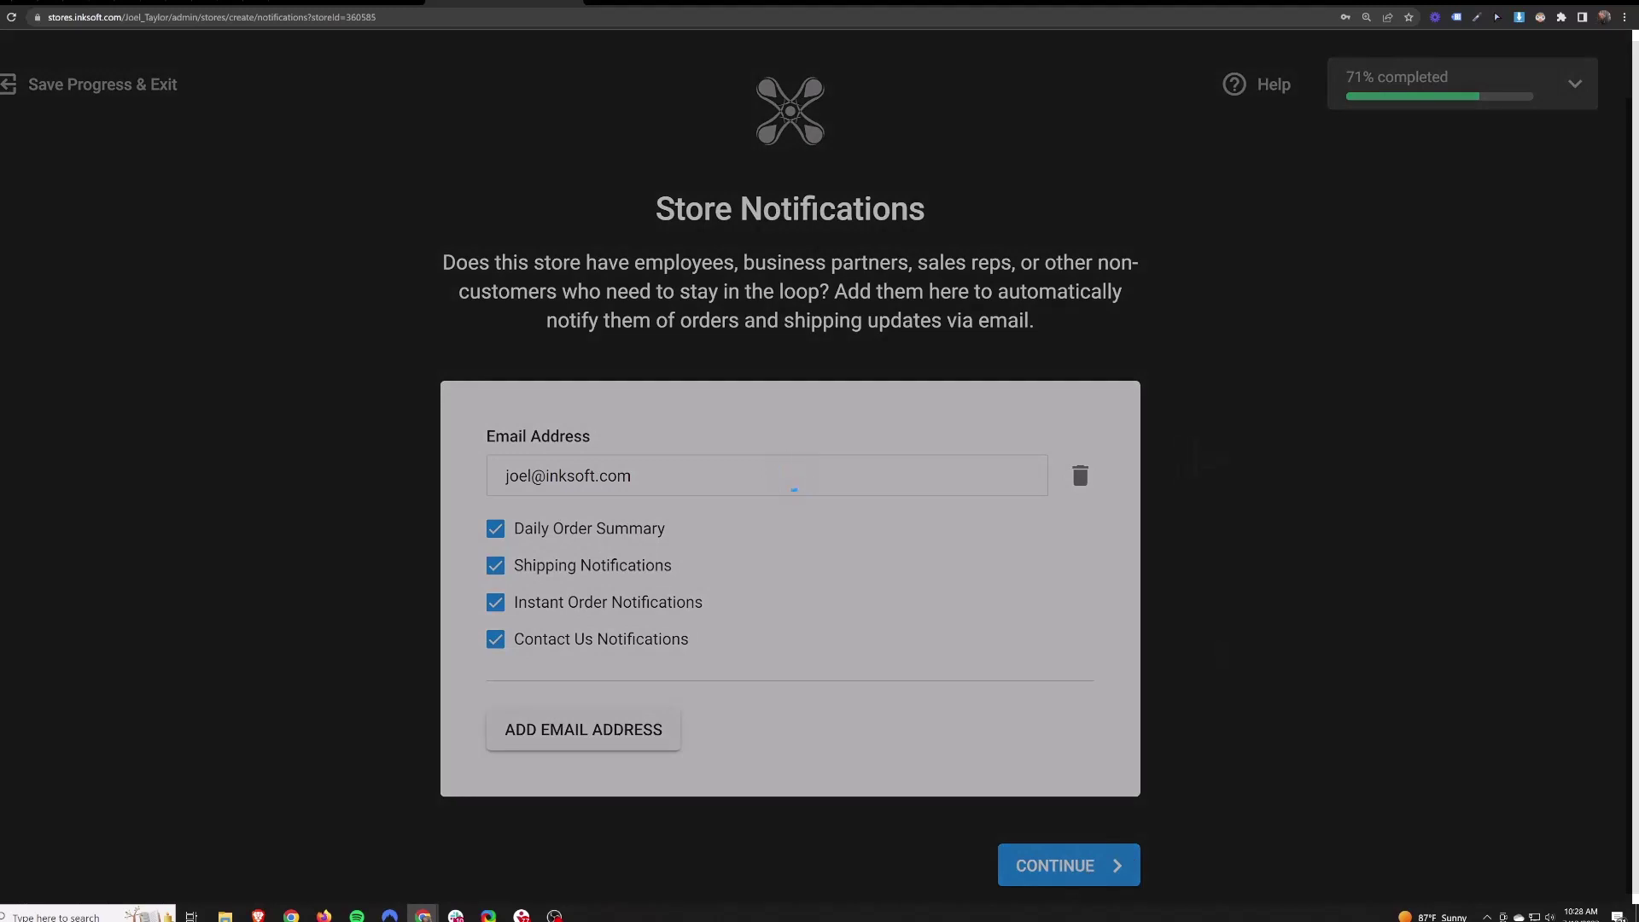
pyautogui.scroll(-2, 581, 358)
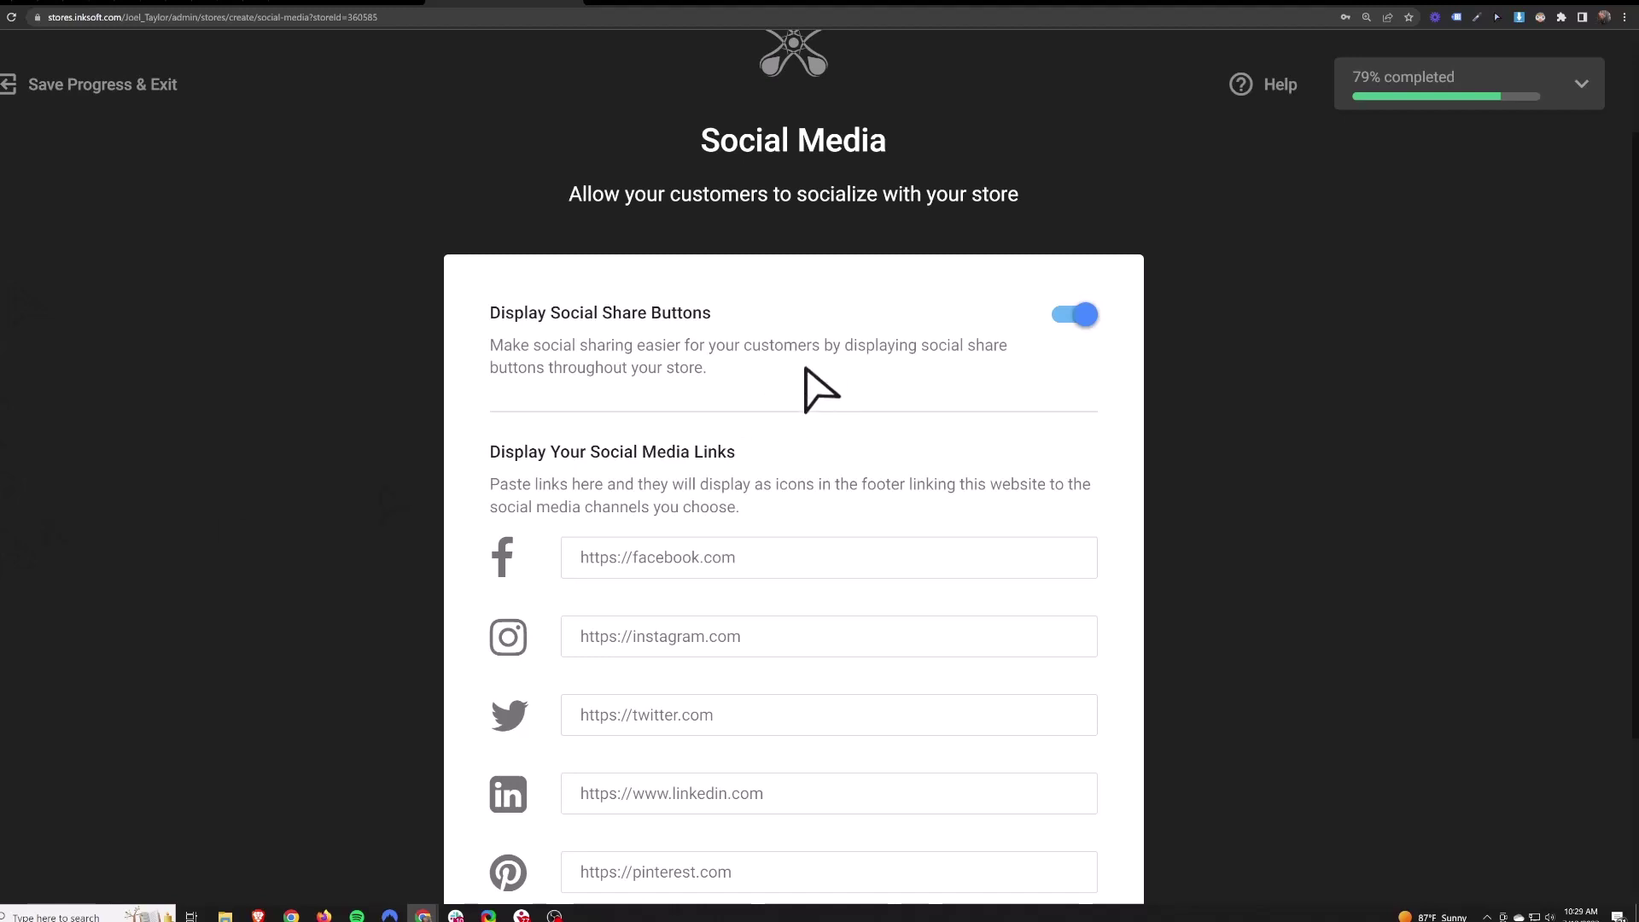
# - Turn off Display Social Share Buttons, leaving the Facebook link empty
pyautogui.click(1083, 316)
pyautogui.scroll(-2, 925, 388)
pyautogui.click(823, 431)
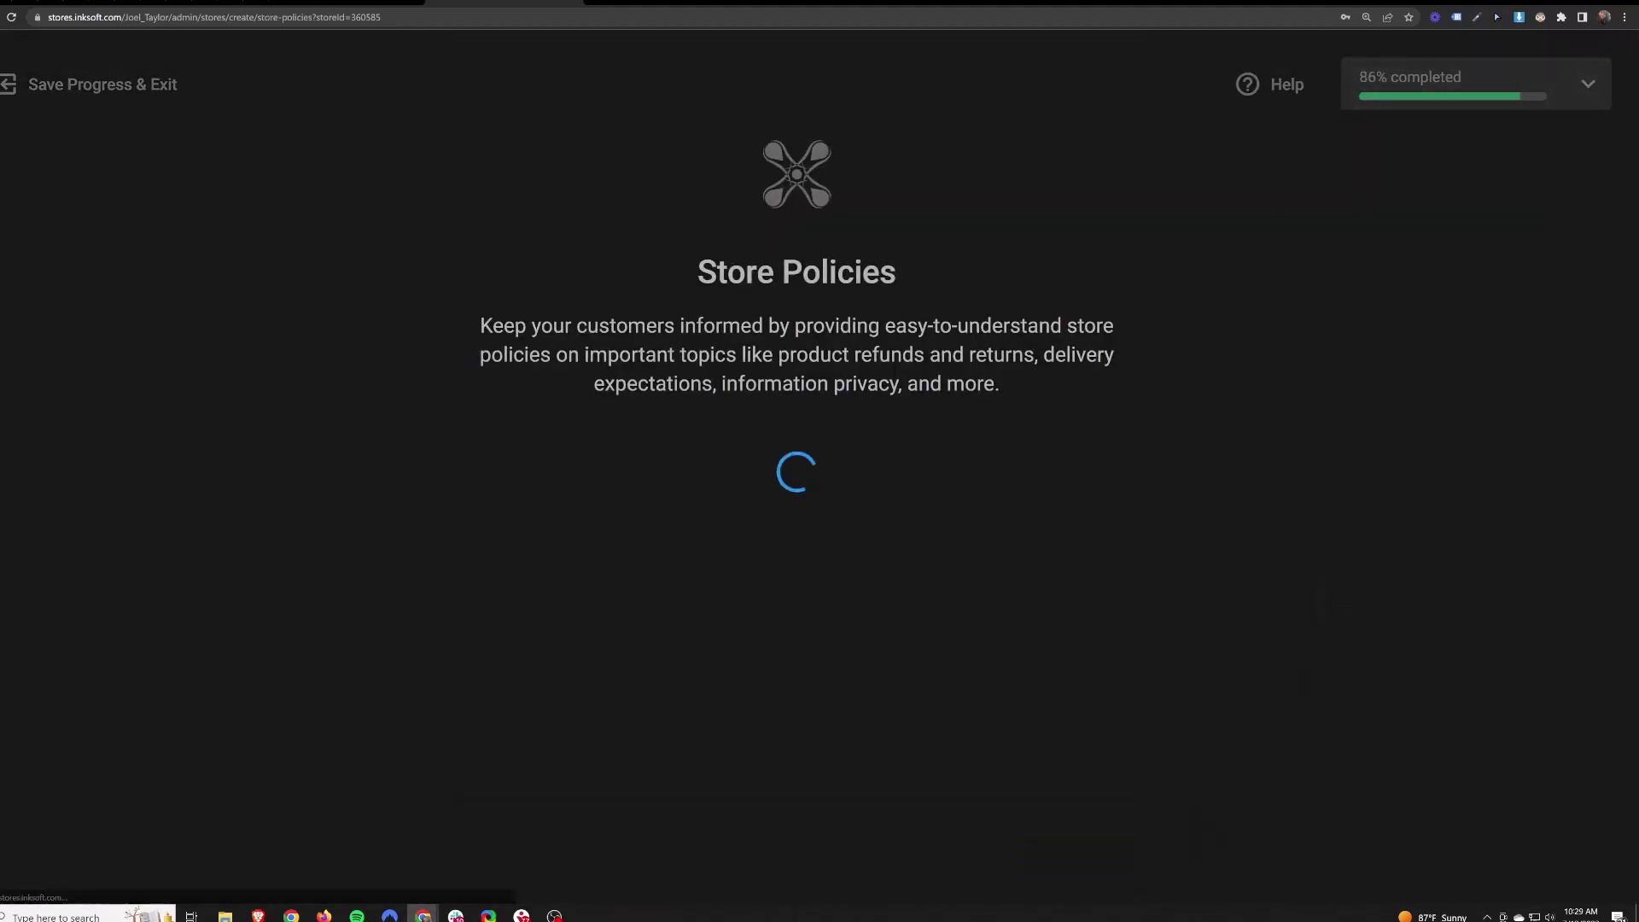
# - Preview the default Thank You Message, save it as Custom, and continue to Domain Settings
pyautogui.scroll(-2, 781, 384)
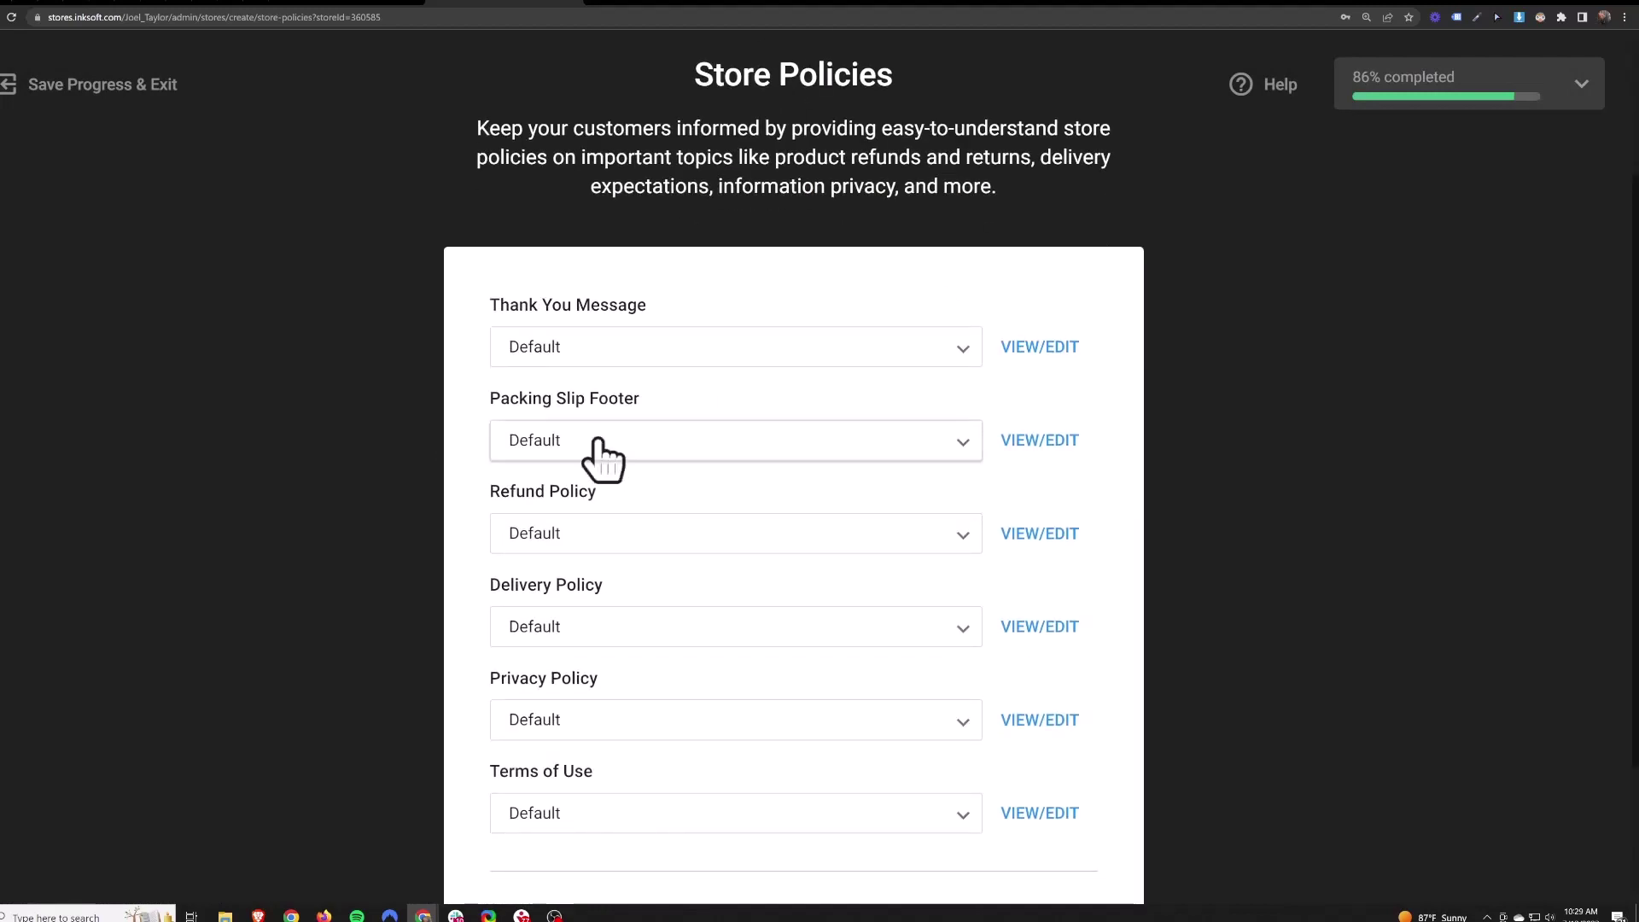
pyautogui.click(1039, 348)
pyautogui.moveTo(552, 432); pyautogui.dragTo(454, 421)
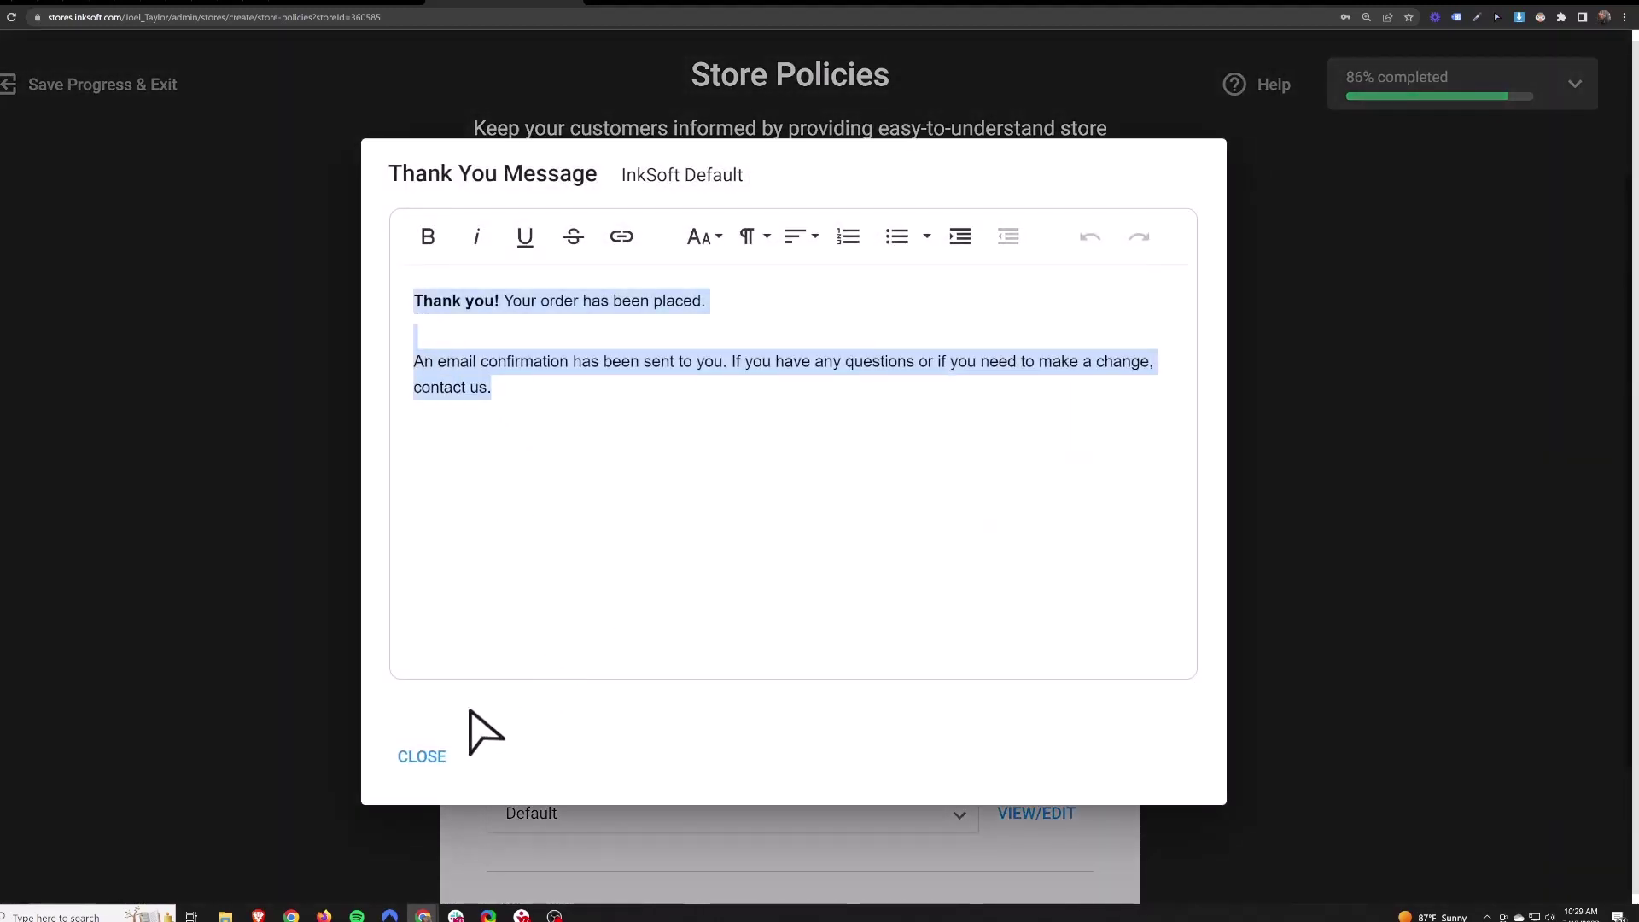
pyautogui.click(420, 756)
pyautogui.click(555, 352)
pyautogui.click(546, 408)
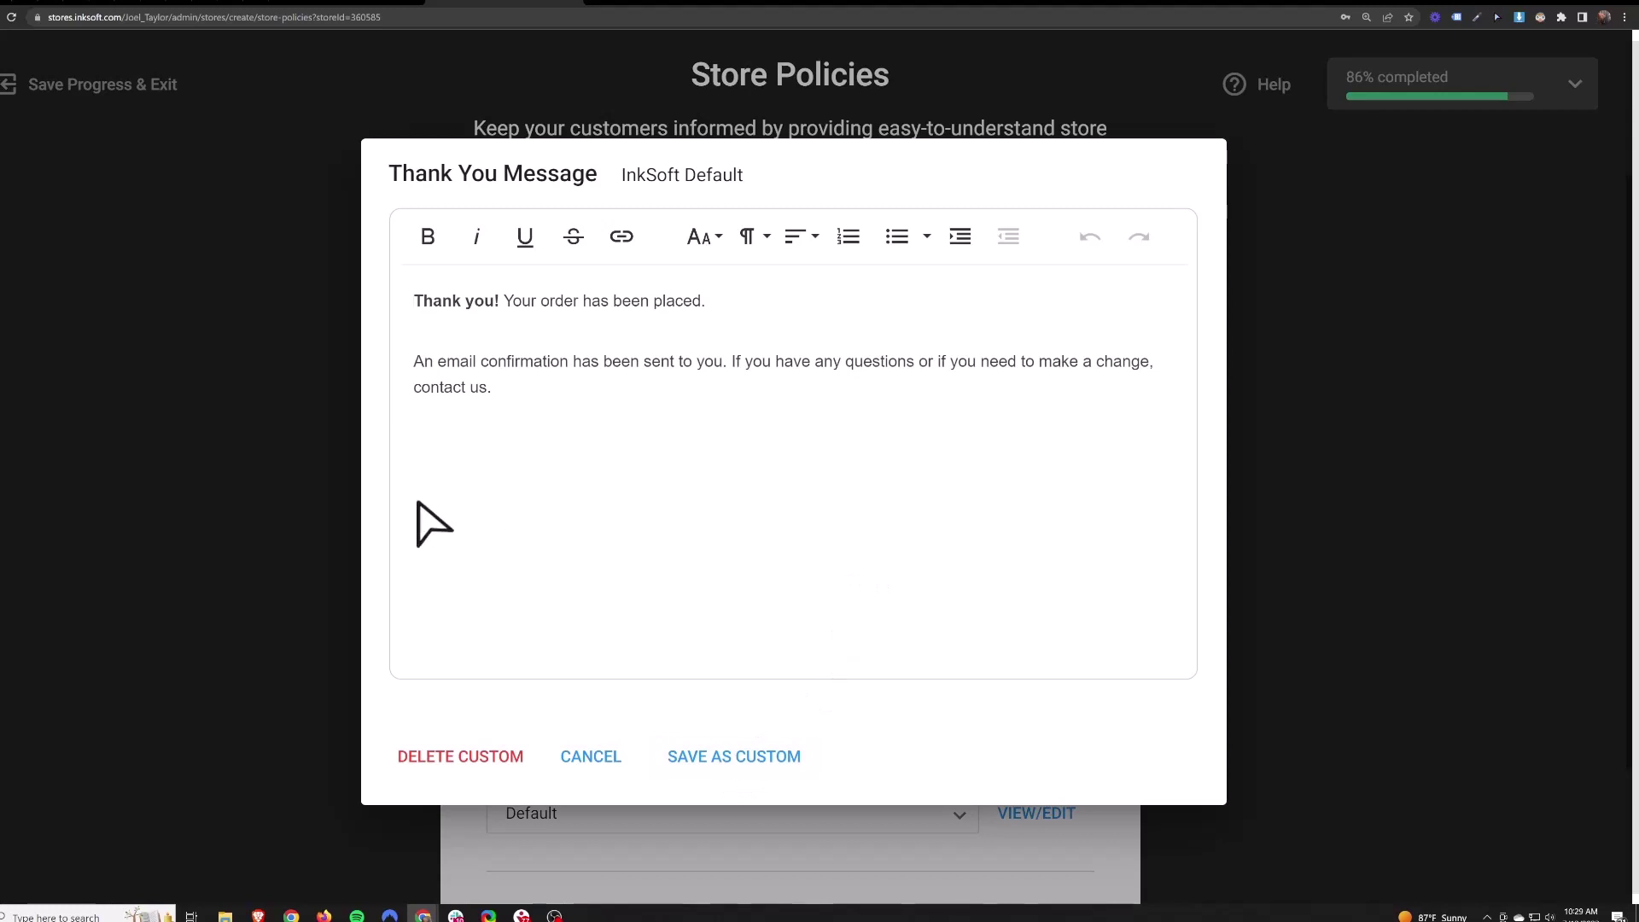
pyautogui.click(357, 487)
pyautogui.scroll(-3, 775, 567)
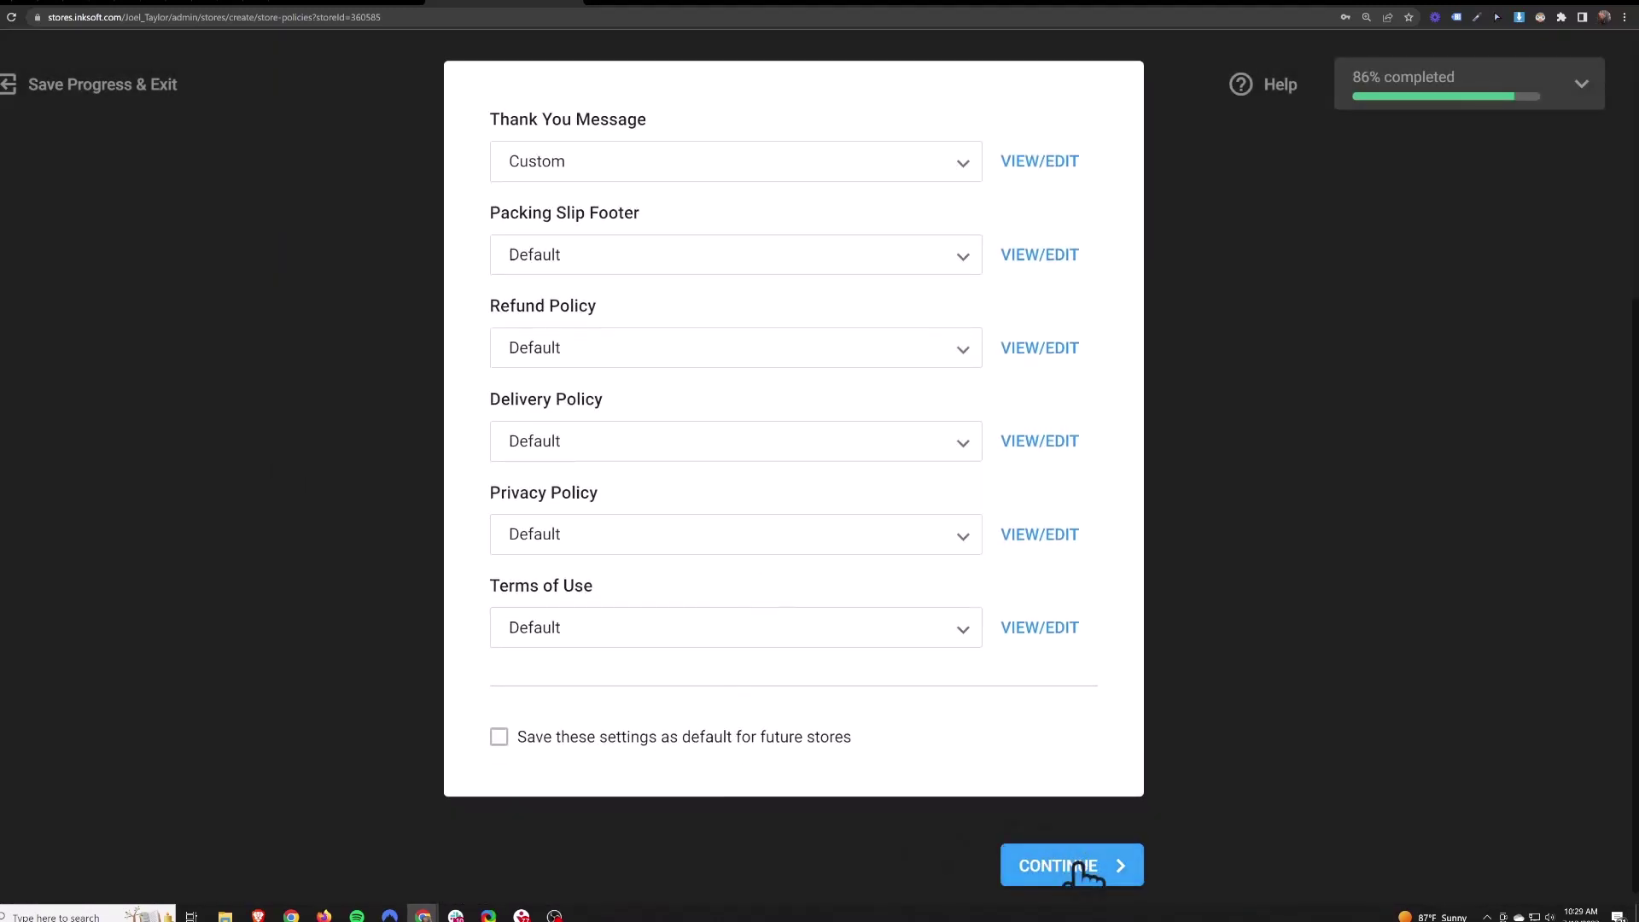
pyautogui.click(1087, 864)
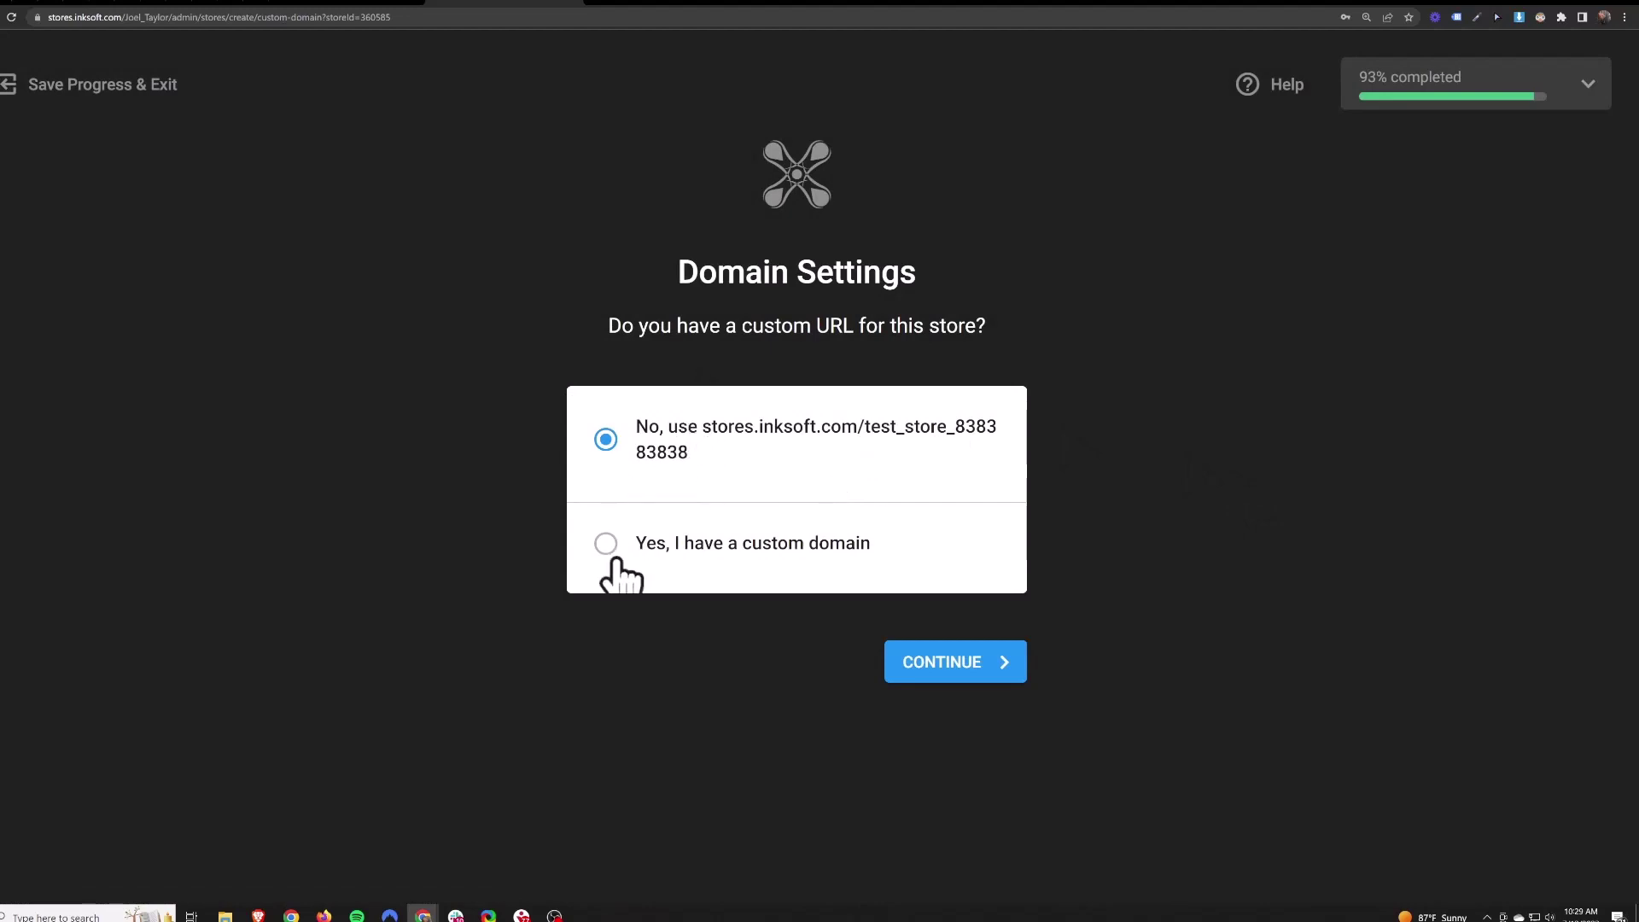
# - Submit Domain Settings with 'No, use stores.inksoft.com' left selected
pyautogui.click(977, 664)
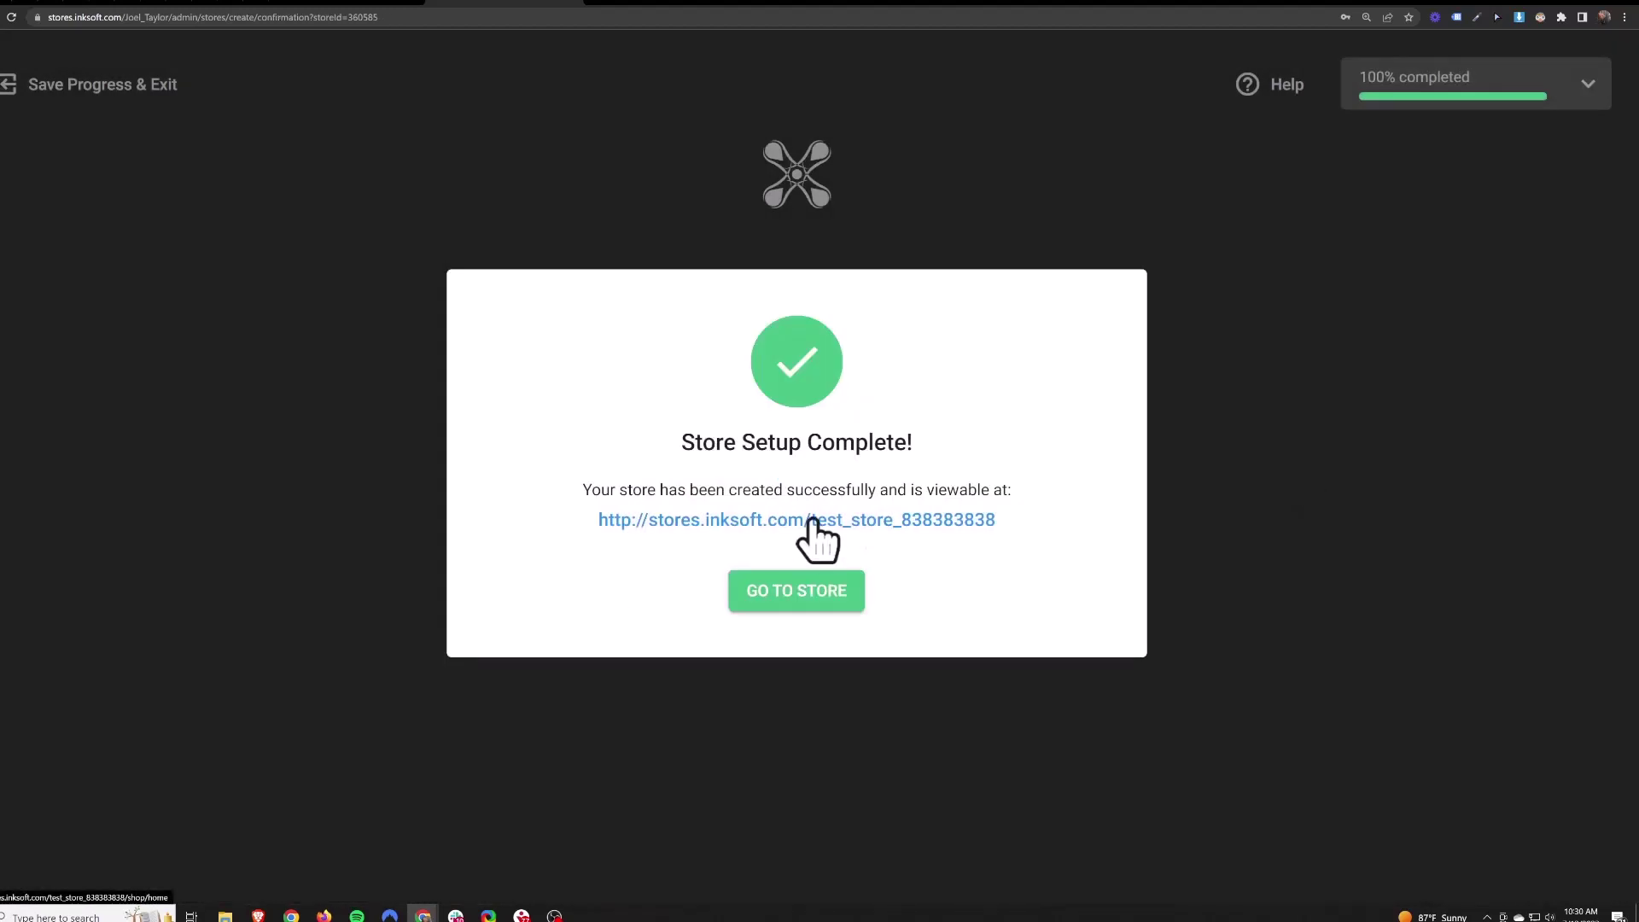
# - Open the new store, switch to Store Admin, and bring up Store Settings
pyautogui.click(812, 519)
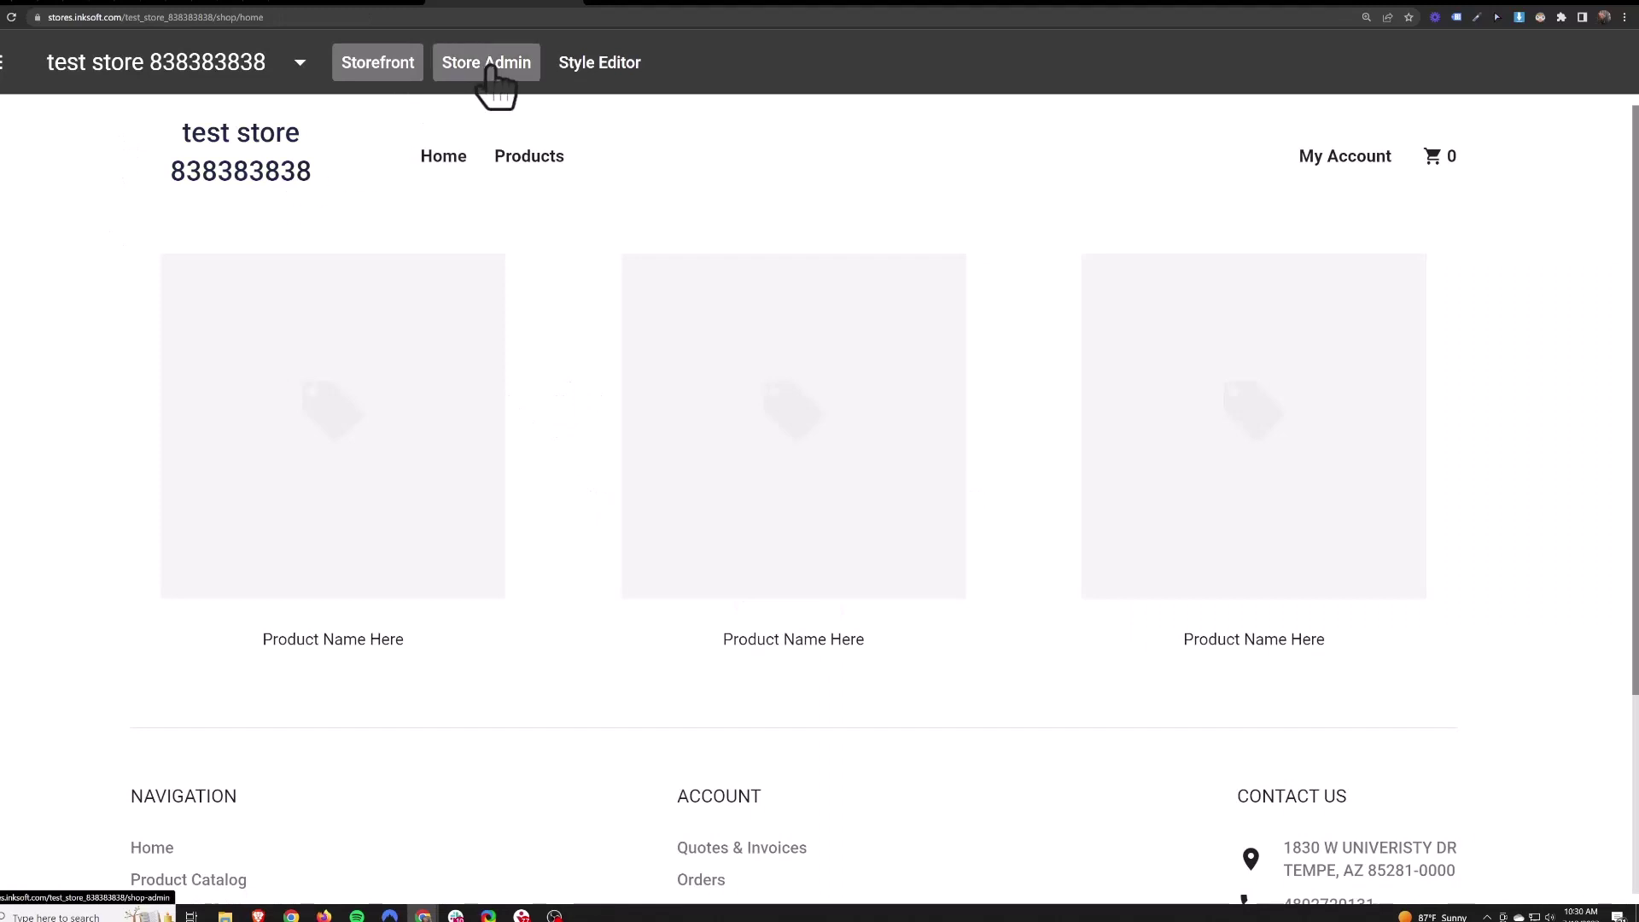
pyautogui.click(492, 69)
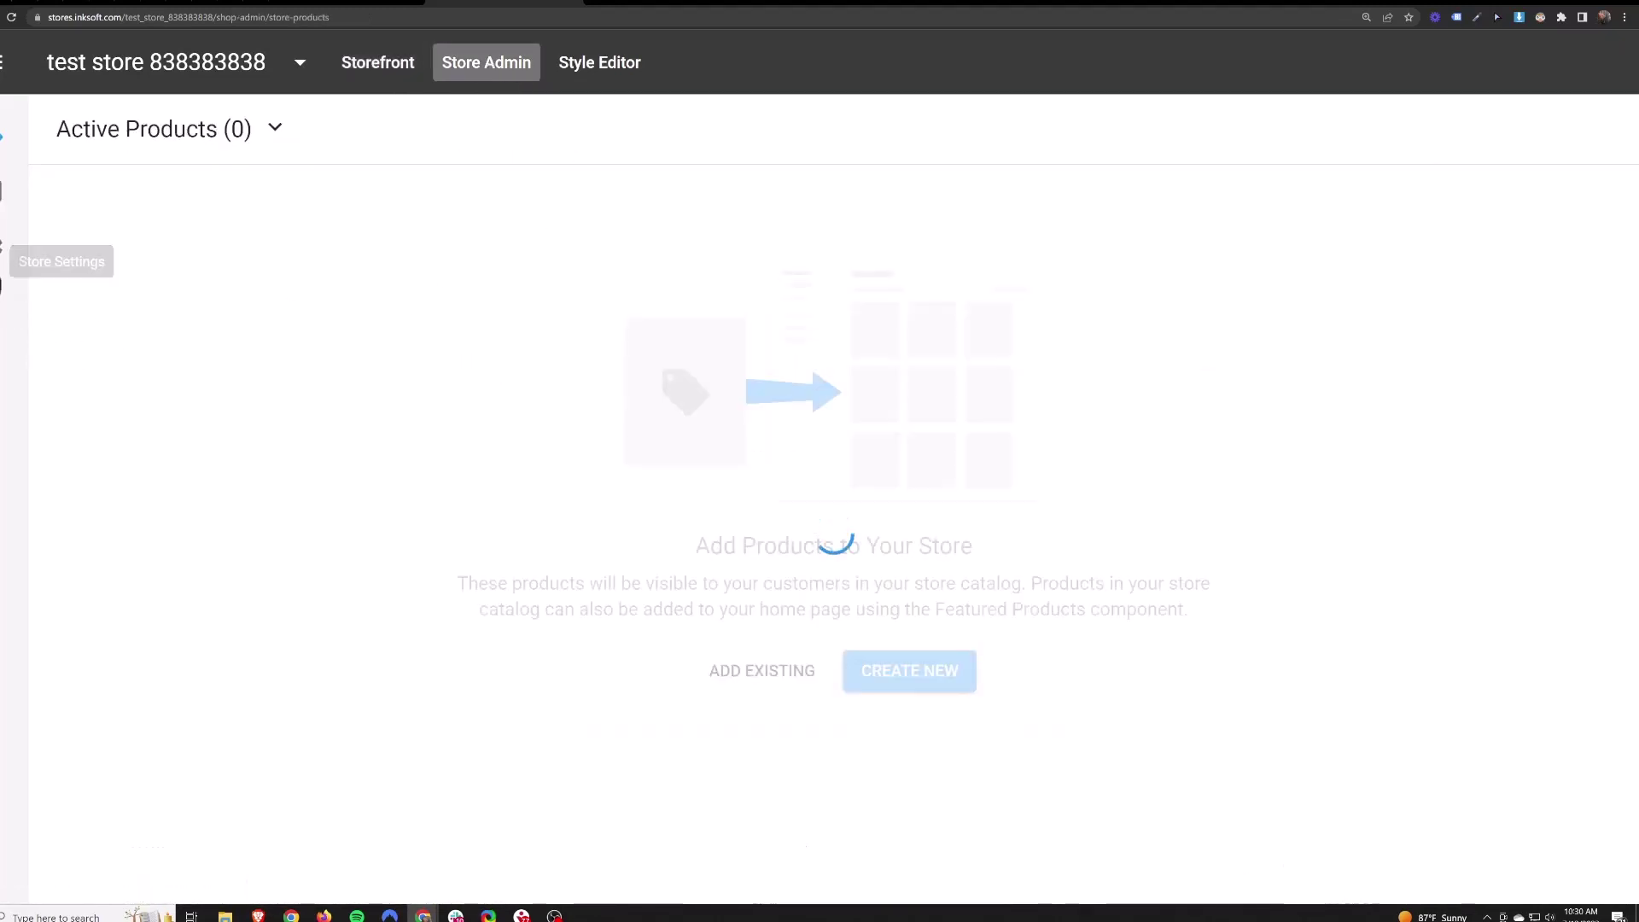
pyautogui.click(9, 271)
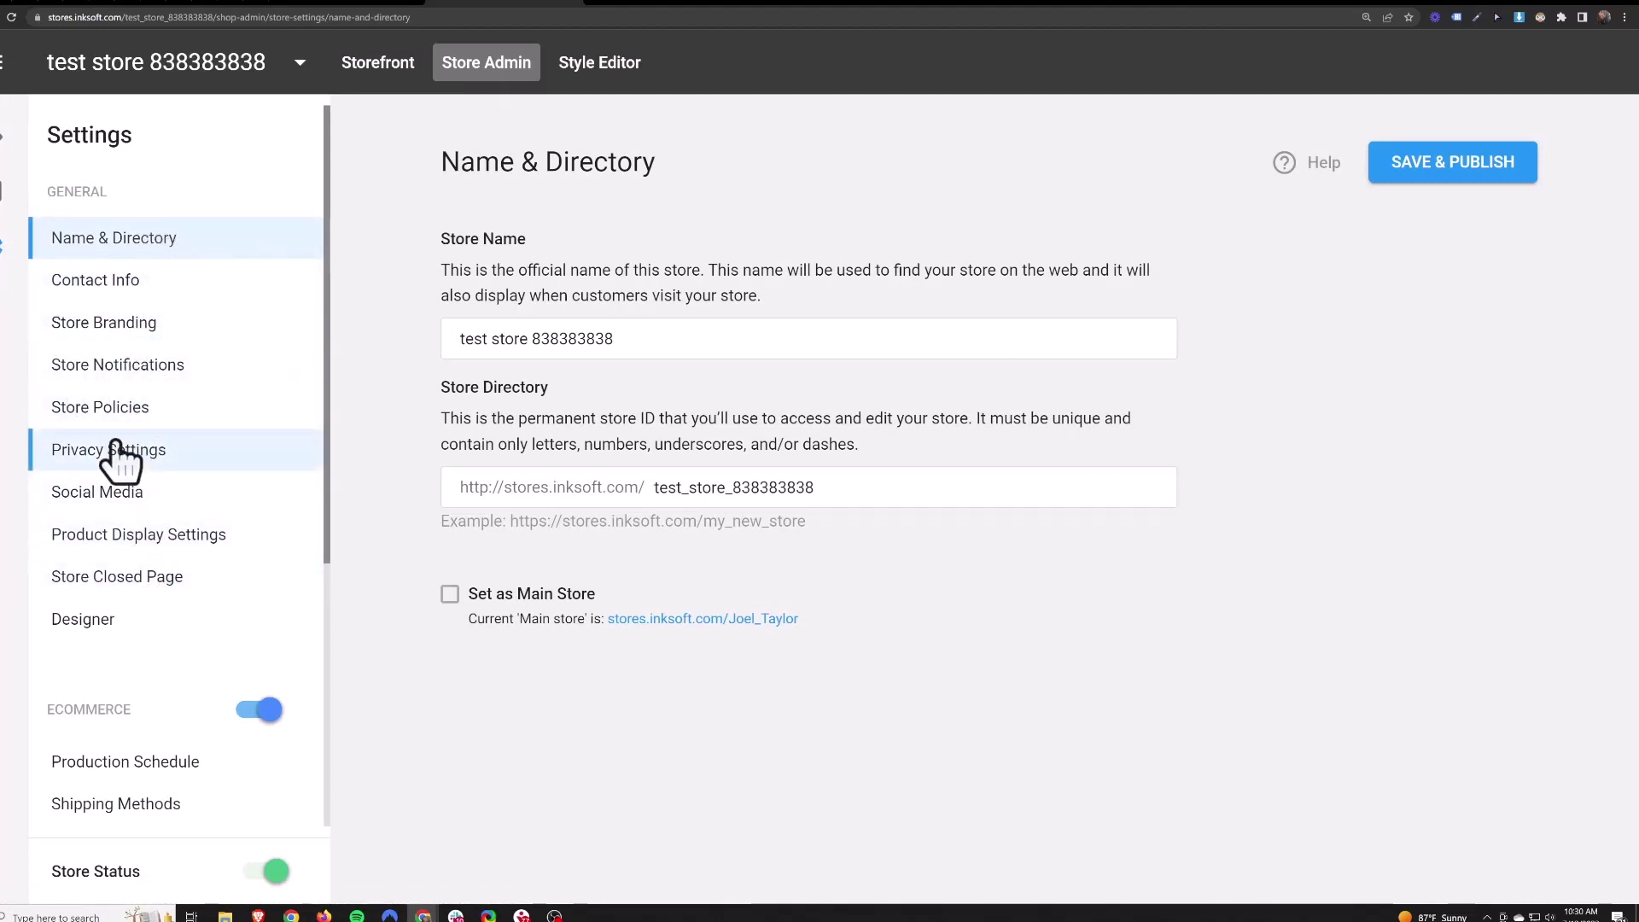
# - Turn off Display Manufacturer and Display Sku, keeping sort order Product Name A to Z
pyautogui.click(128, 536)
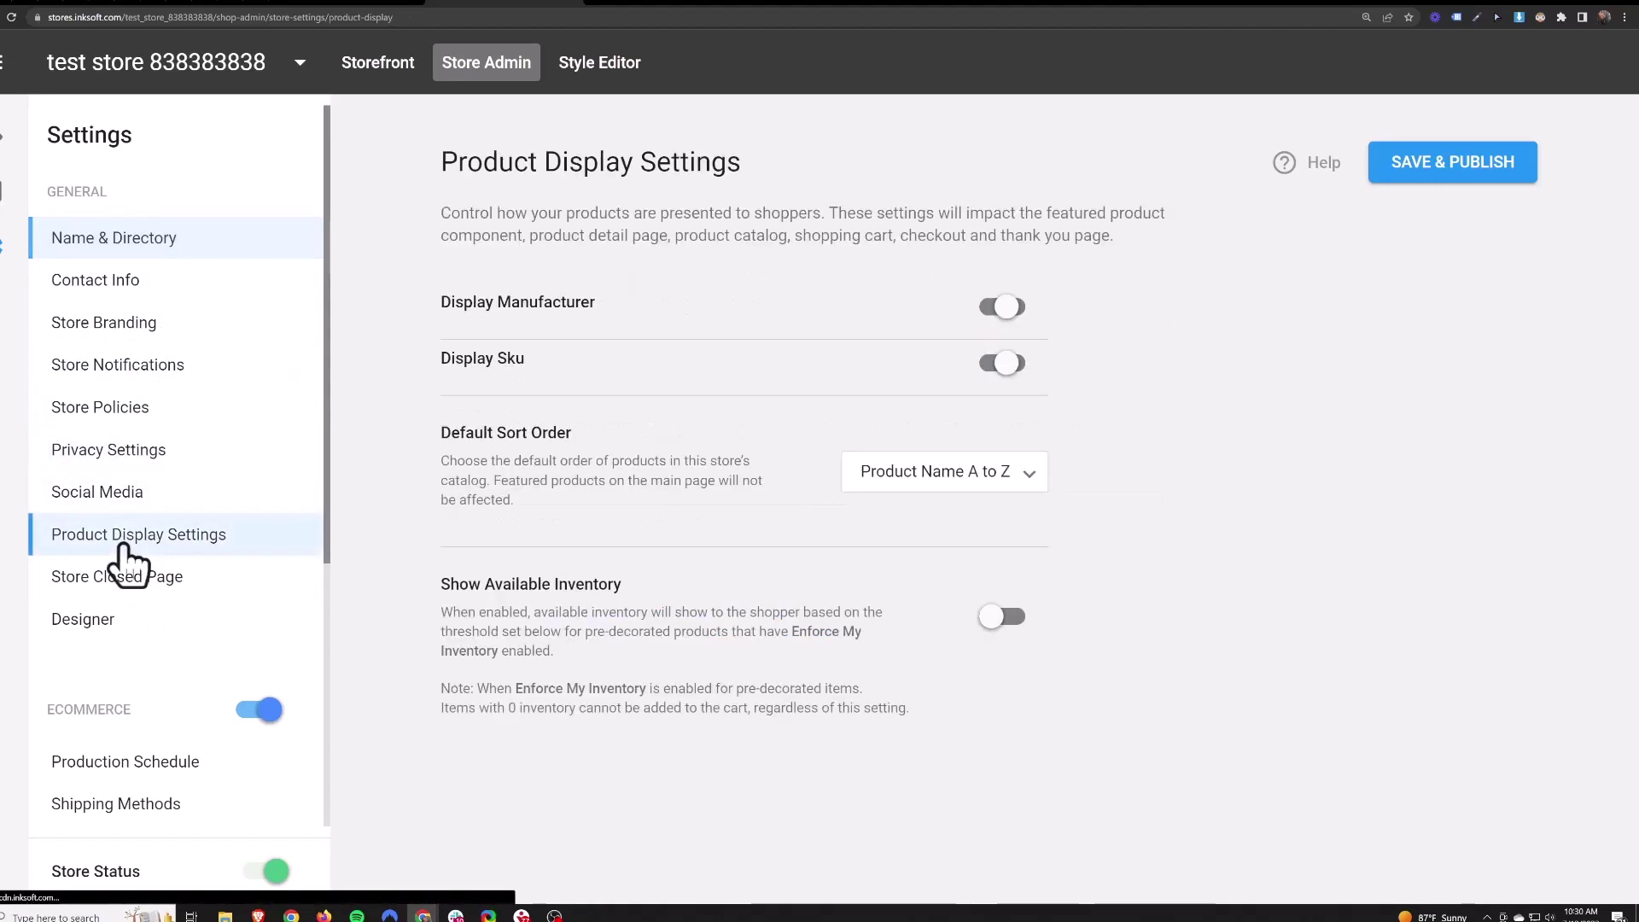
pyautogui.moveTo(430, 304); pyautogui.dragTo(603, 318)
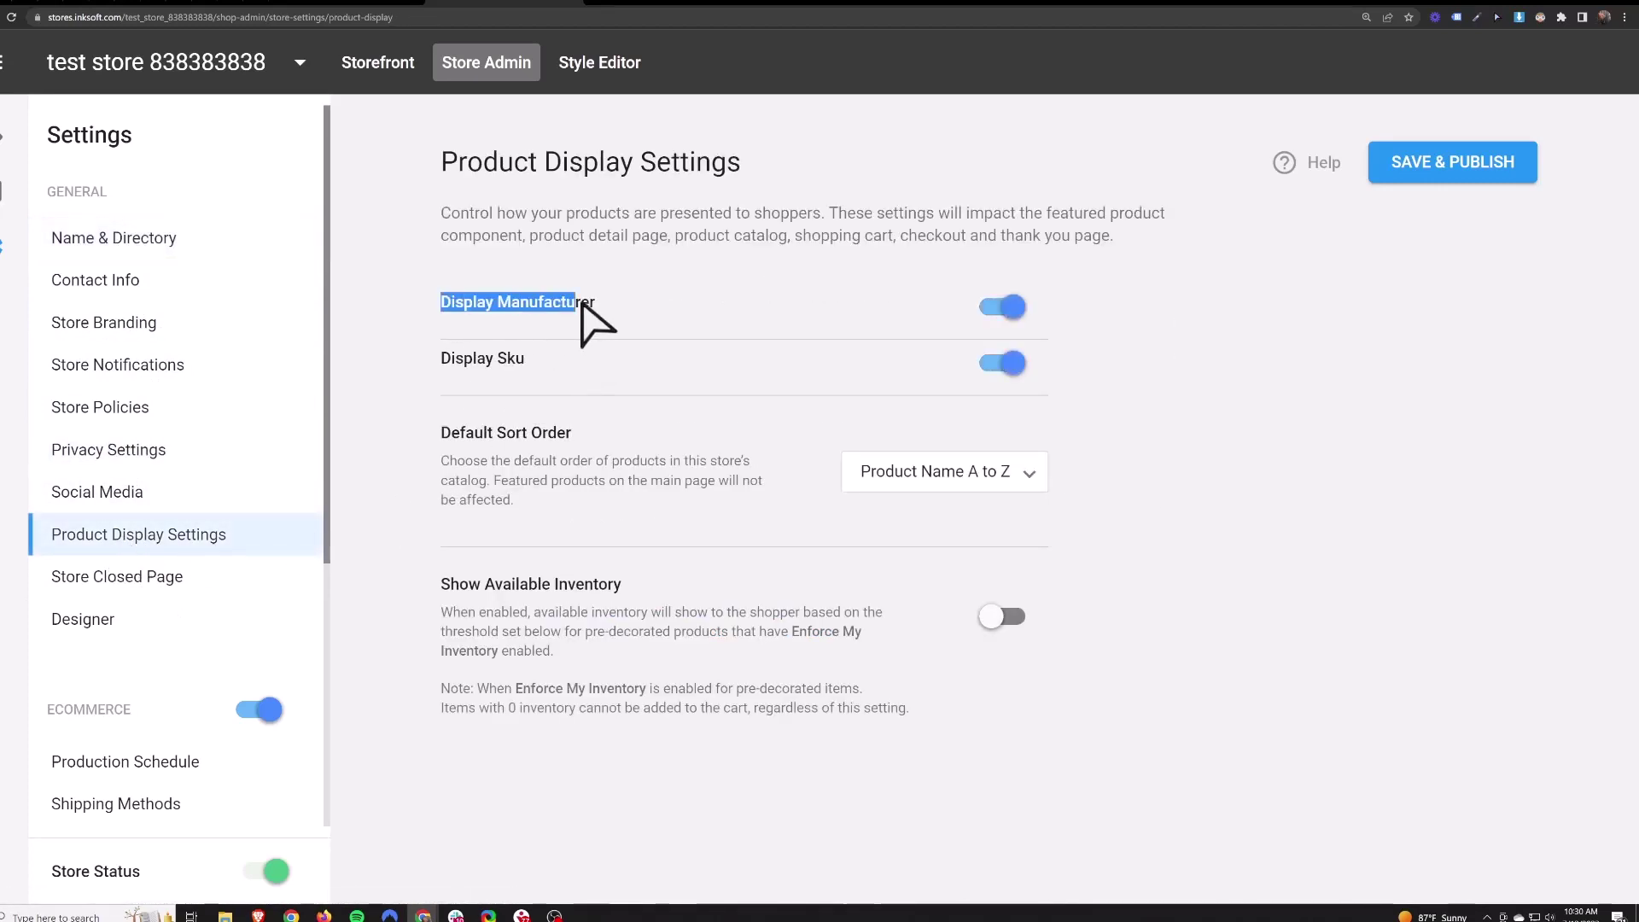
pyautogui.moveTo(441, 360); pyautogui.dragTo(542, 366)
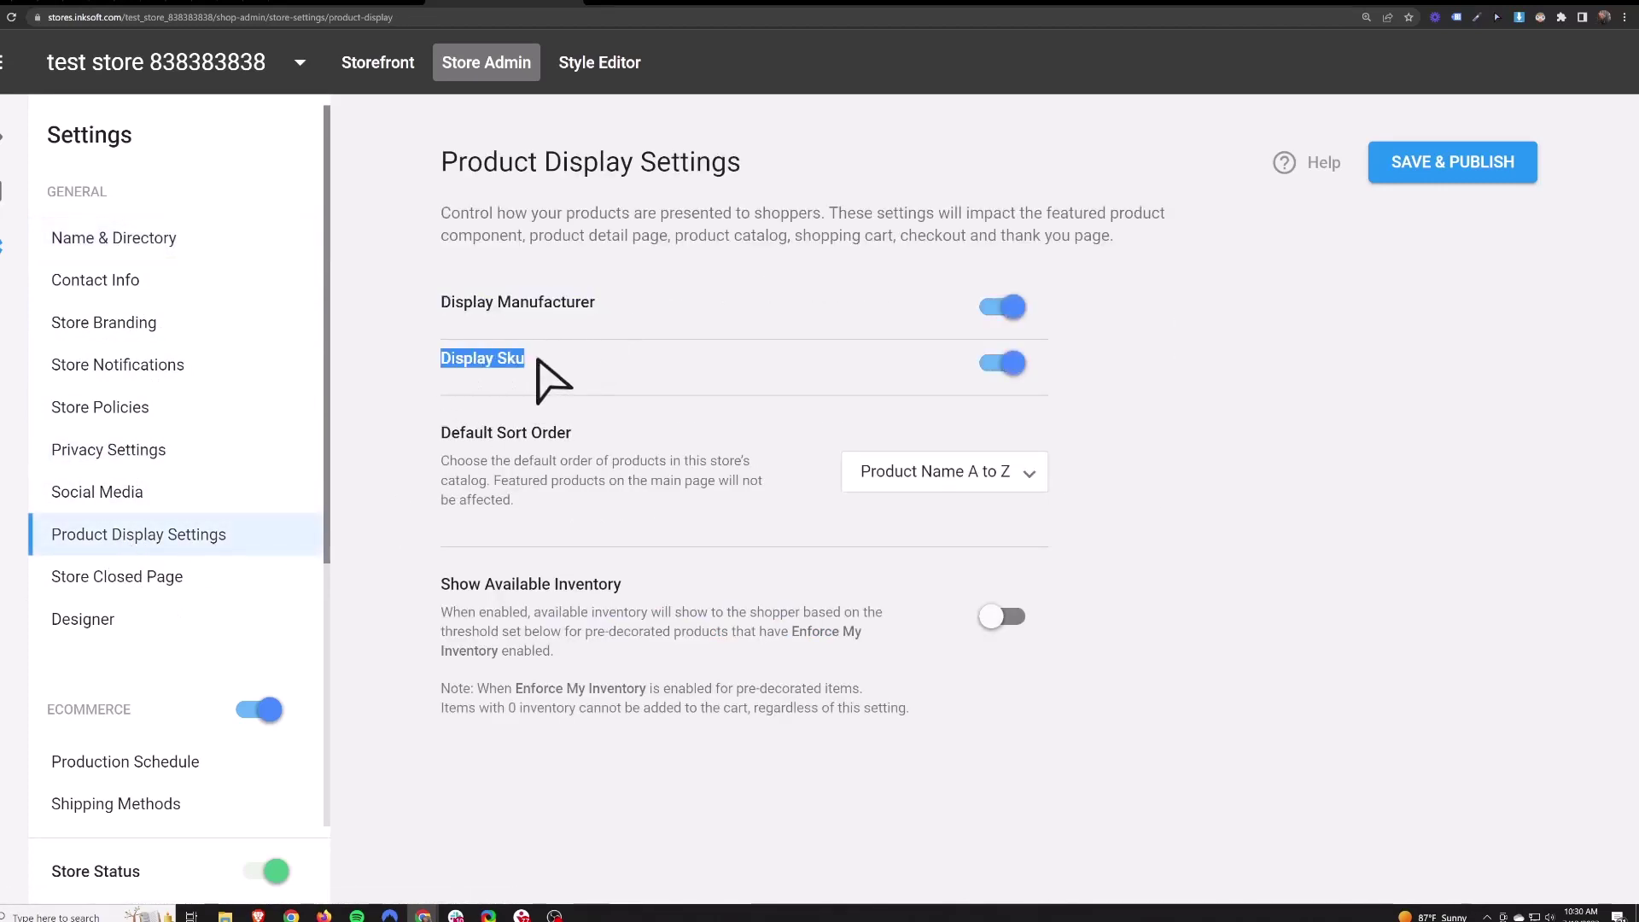
pyautogui.click(557, 367)
pyautogui.click(1001, 307)
pyautogui.click(1001, 363)
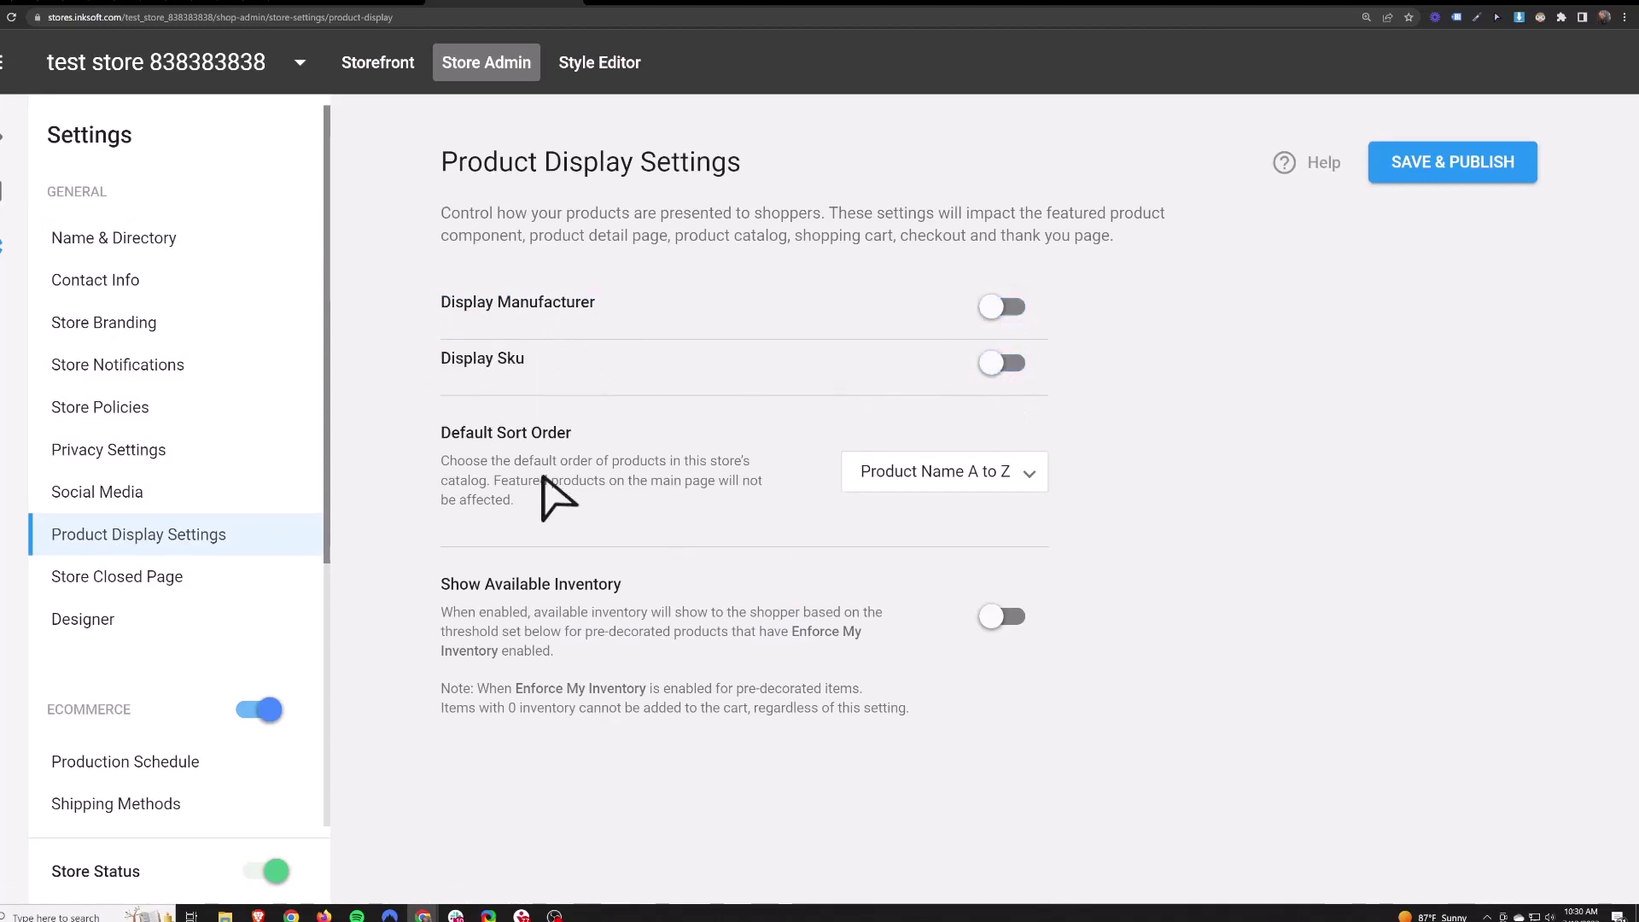
pyautogui.click(969, 475)
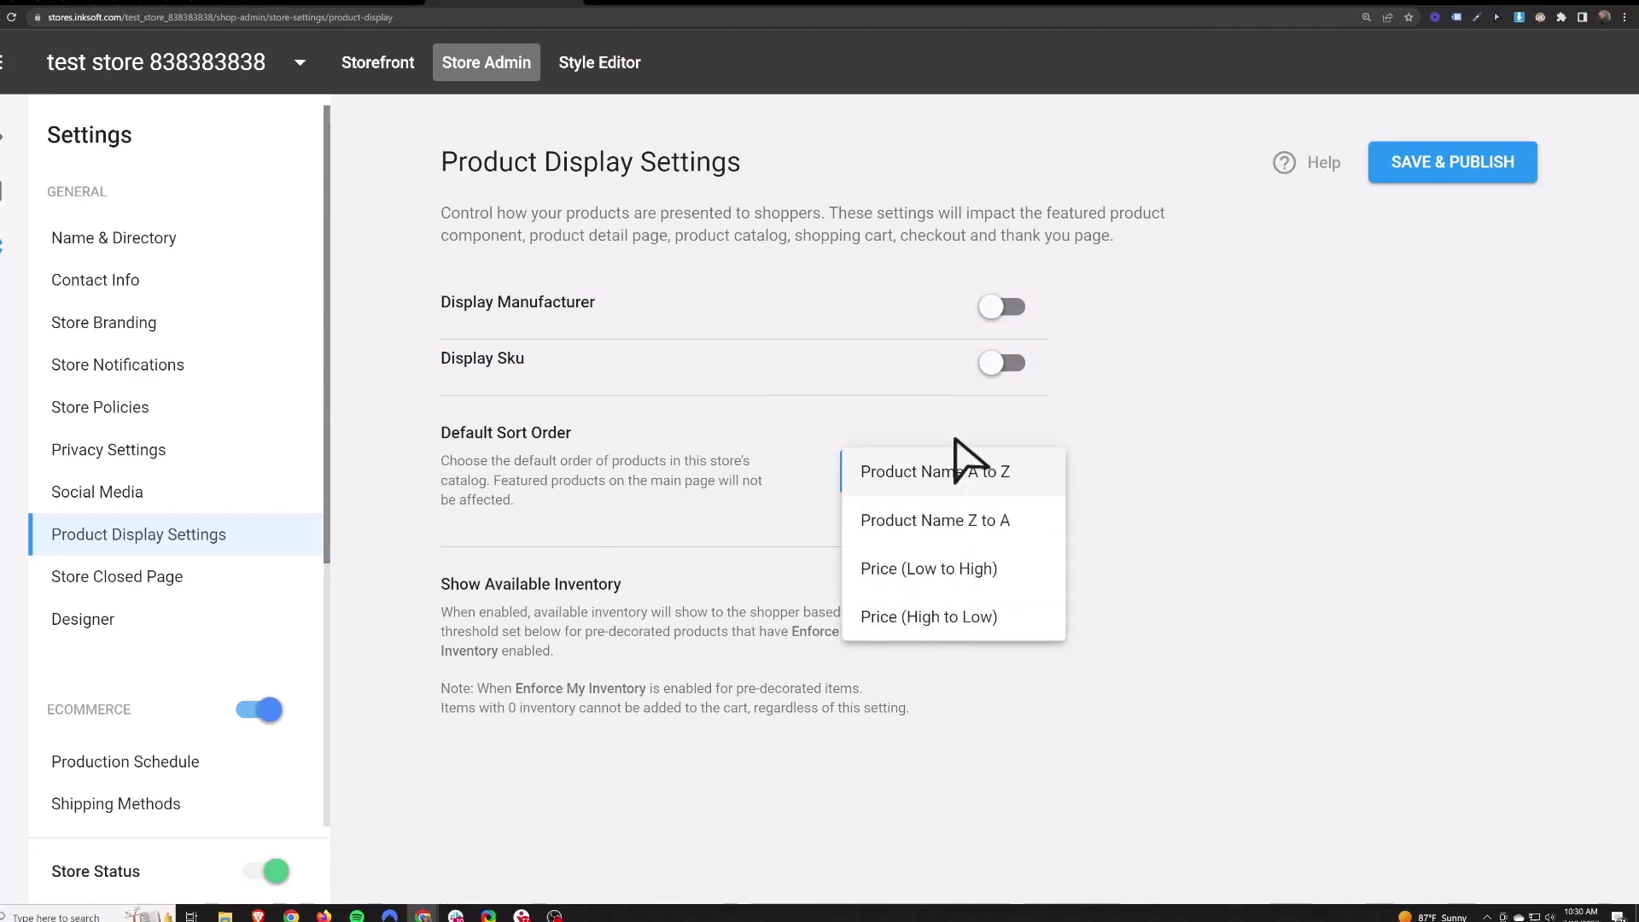
pyautogui.click(1214, 485)
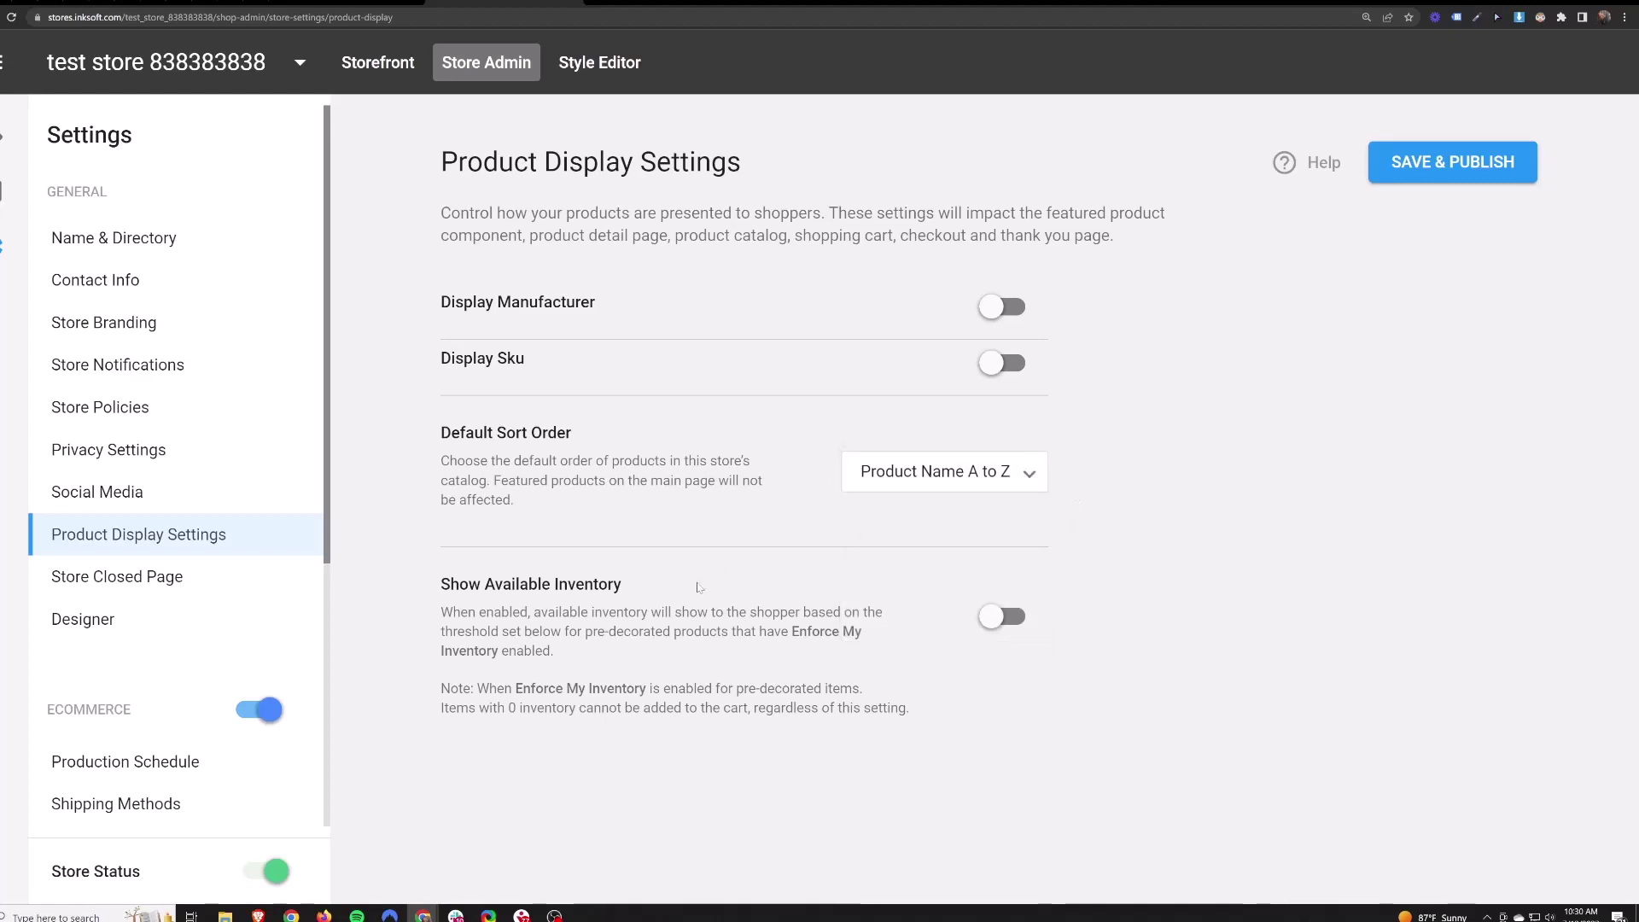
# - Show available inventory with a threshold of 24, then head to Store Closed Page settings
pyautogui.click(998, 618)
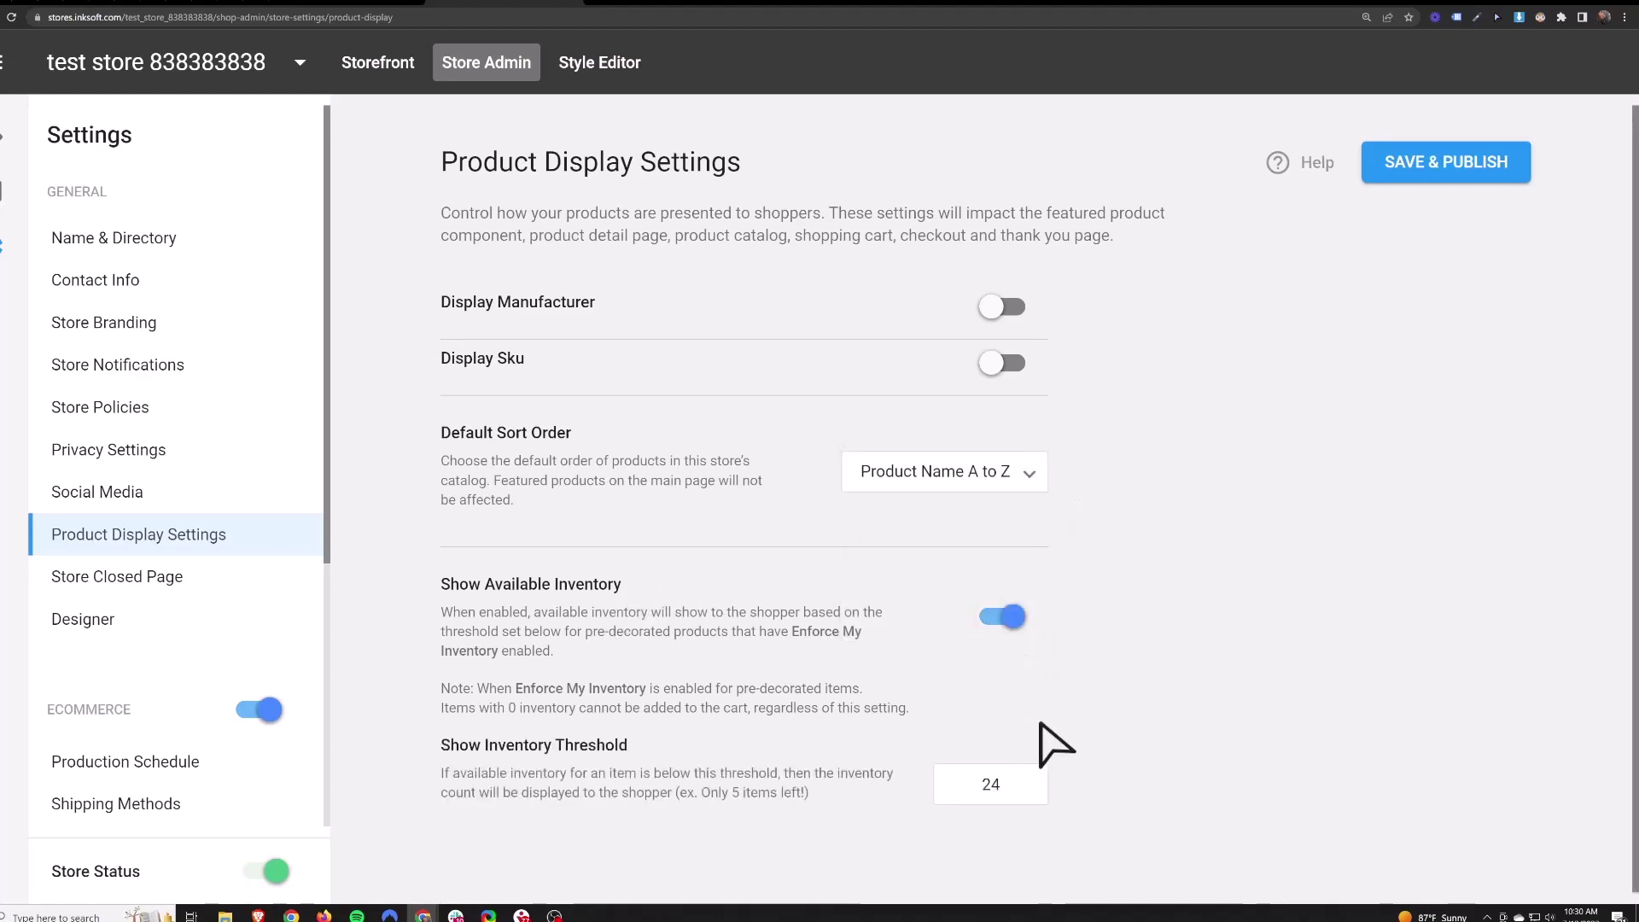
pyautogui.moveTo(793, 632); pyautogui.dragTo(869, 638)
pyautogui.click(870, 638)
pyautogui.press('Tab')
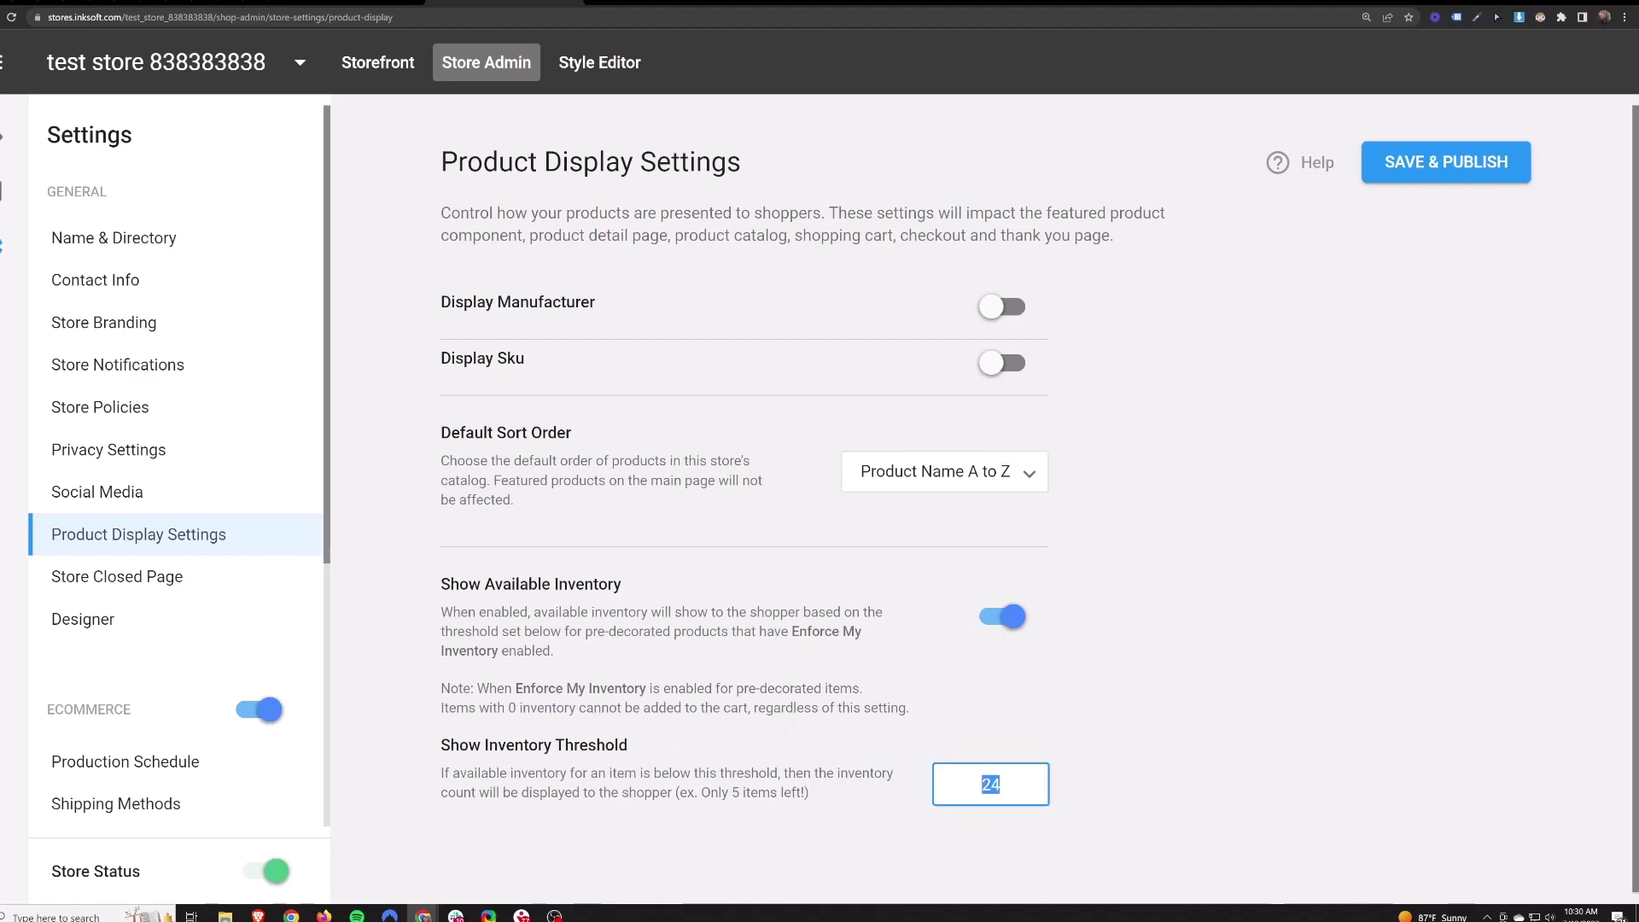
pyautogui.click(1024, 840)
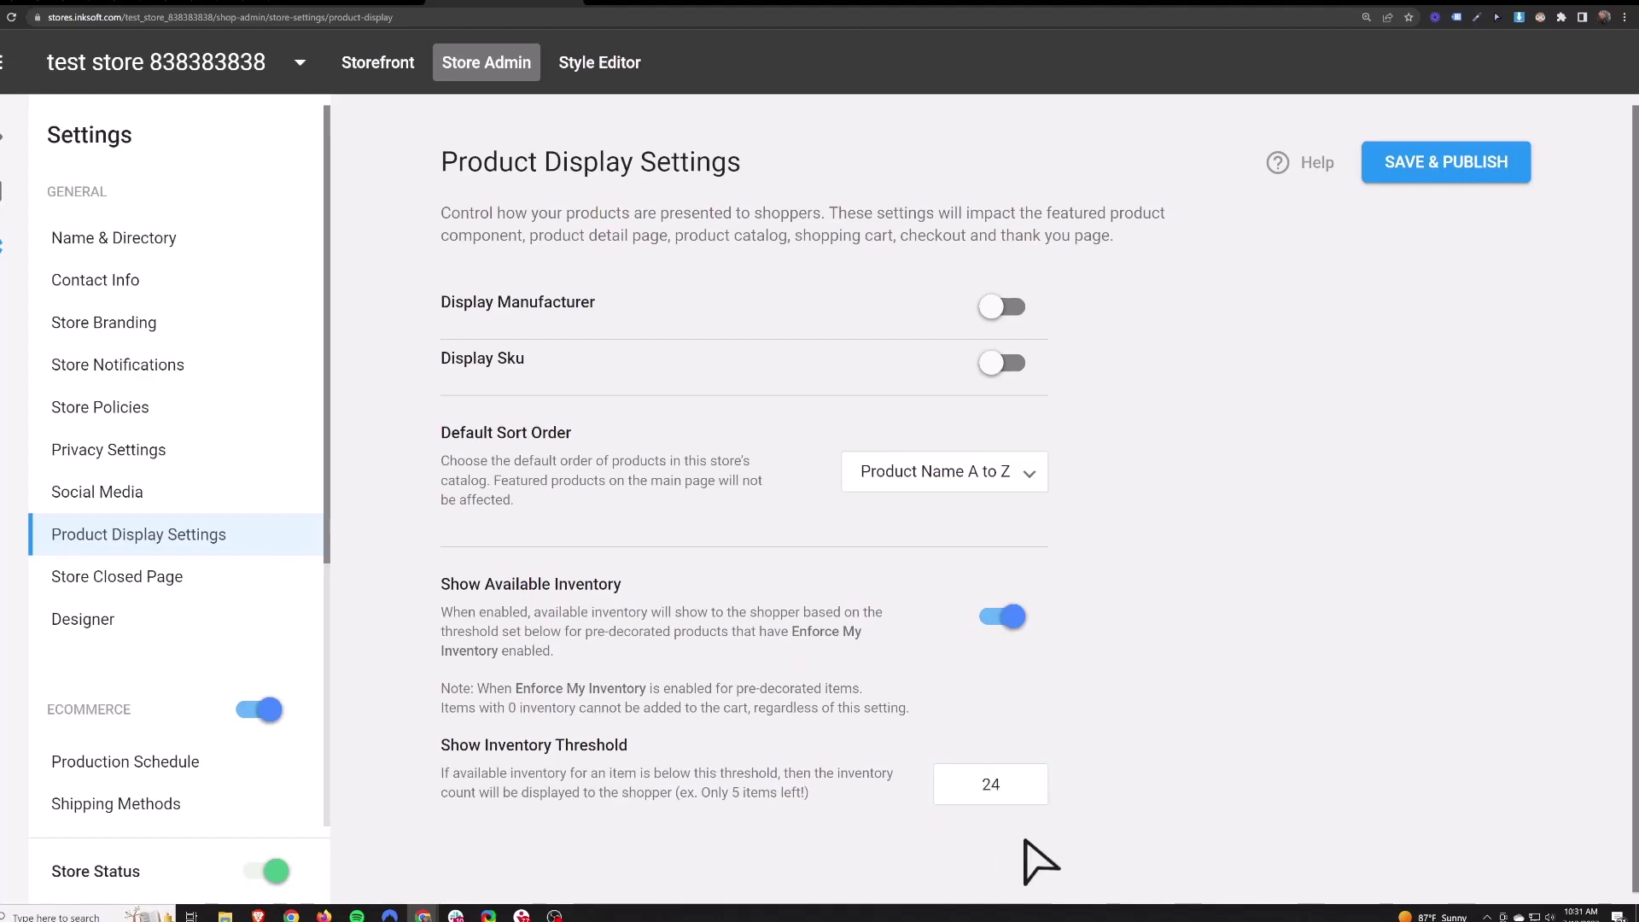
pyautogui.click(195, 589)
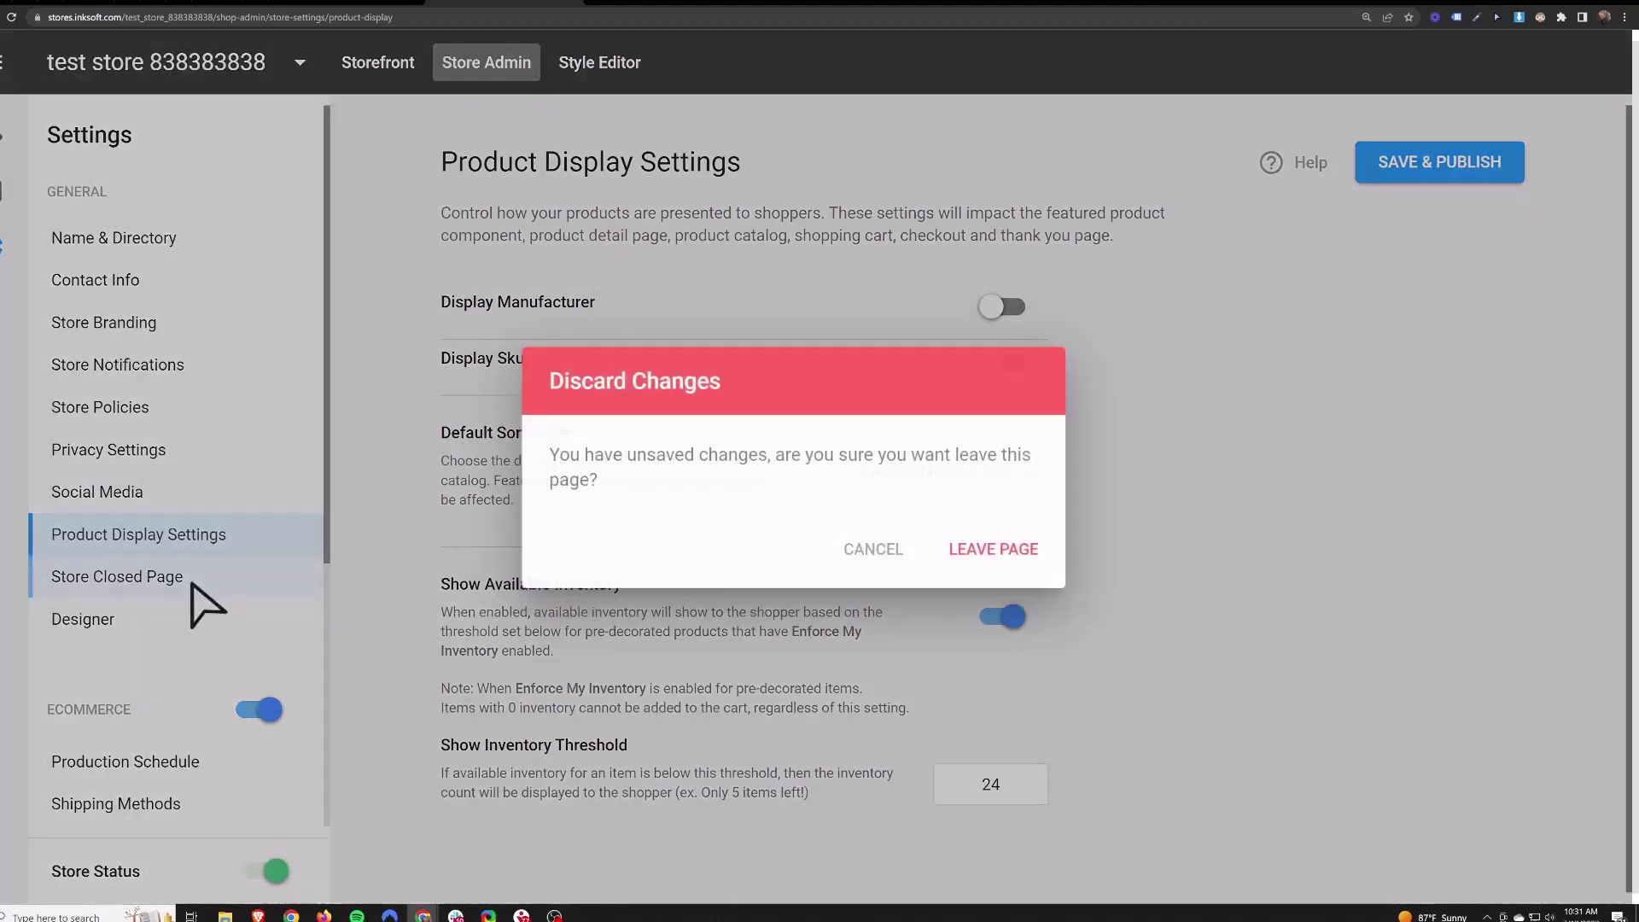
# - Confirm leaving Product Display Settings and review the Store Closed Page message
pyautogui.click(996, 550)
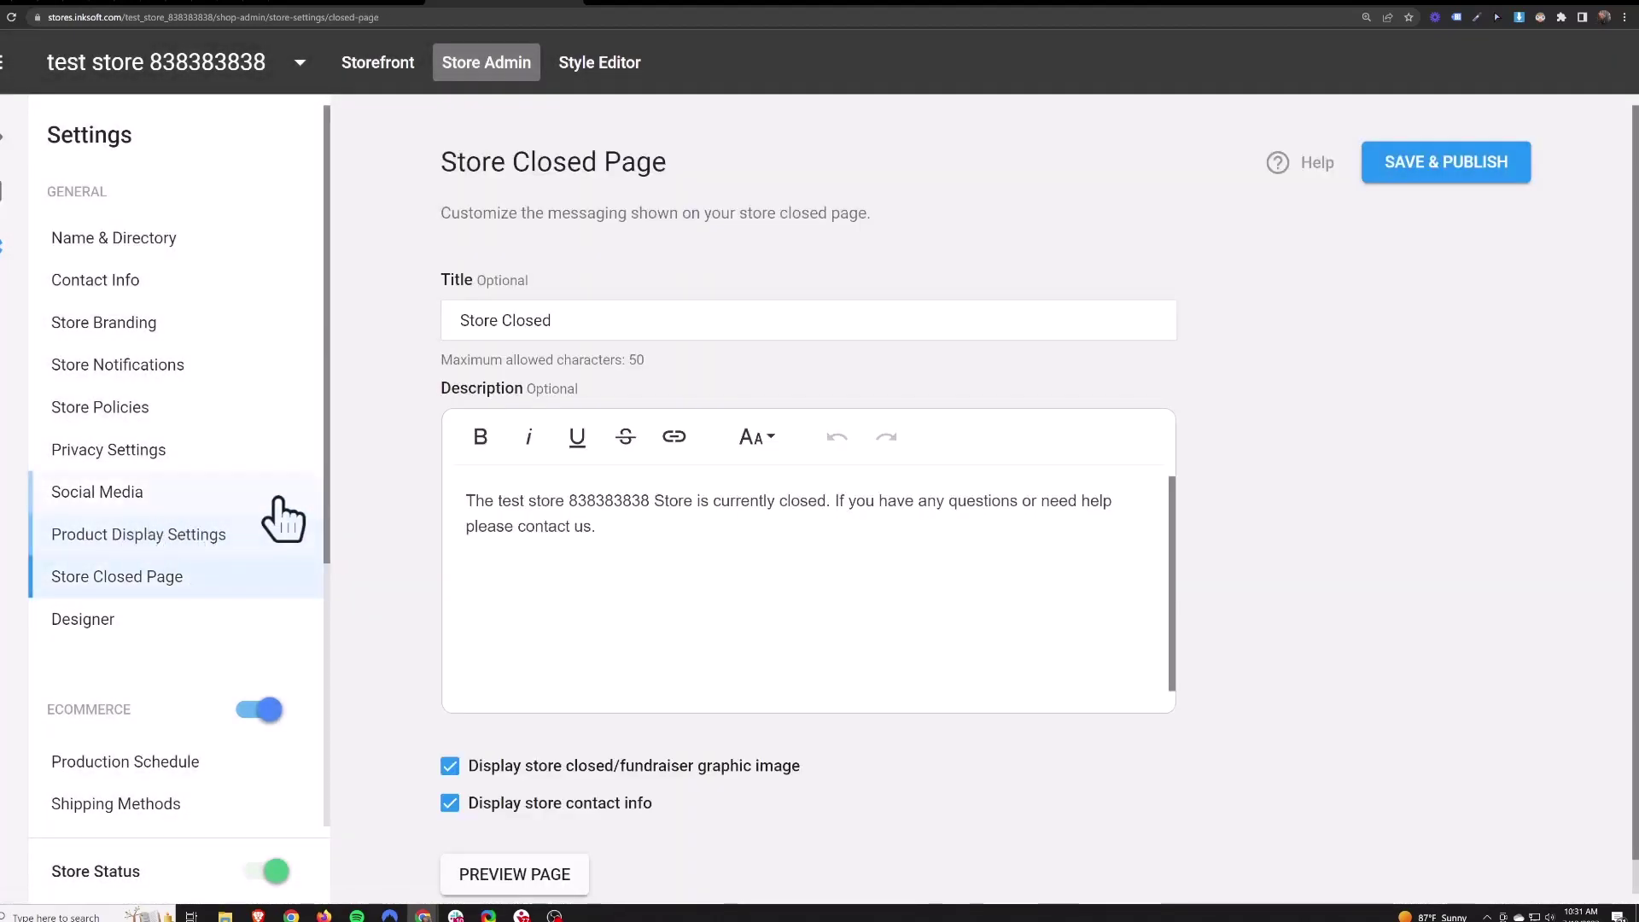
pyautogui.moveTo(590, 528); pyautogui.dragTo(347, 494)
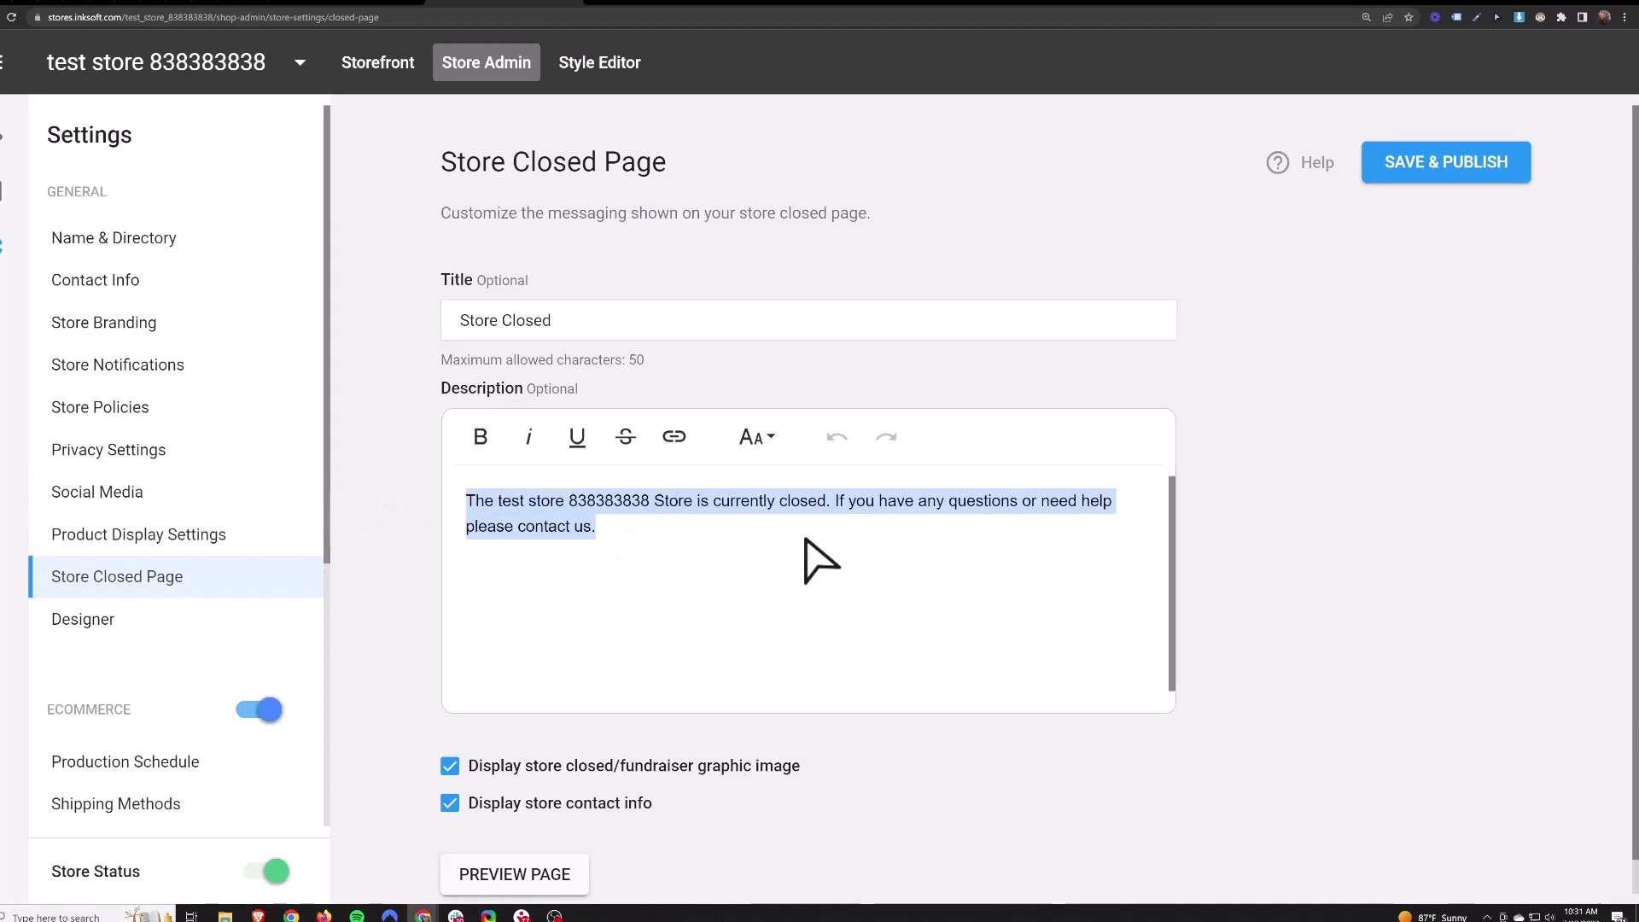
pyautogui.scroll(-4, 128, 598)
# - Turn Store Commission On at 25% of total sales, then go to SEO Settings
pyautogui.click(116, 646)
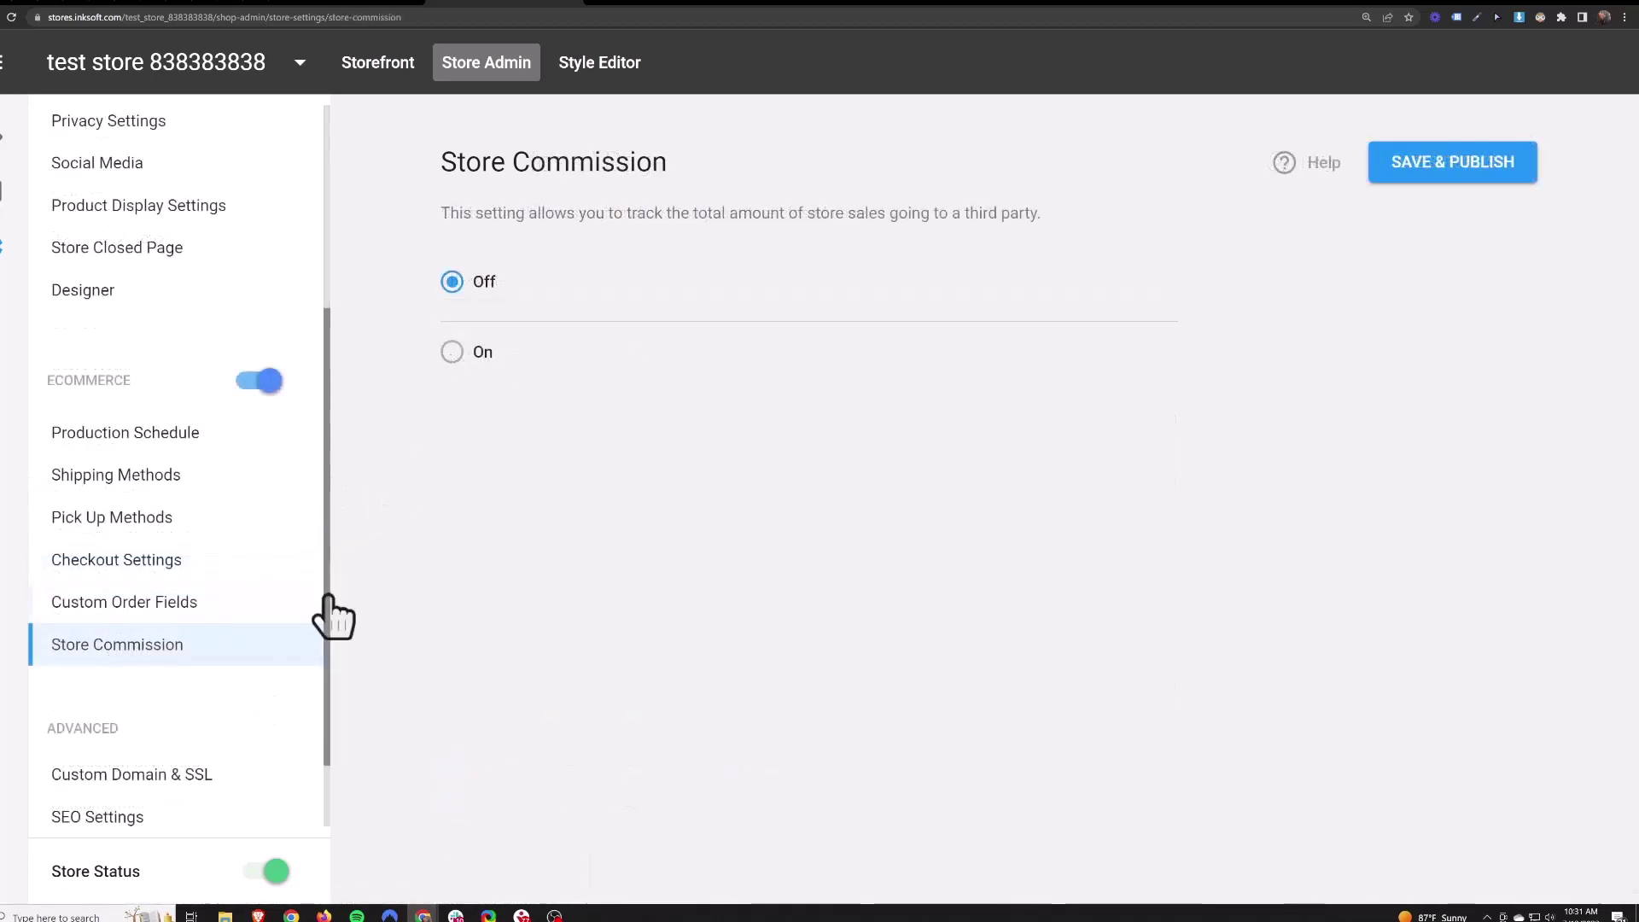
pyautogui.click(452, 353)
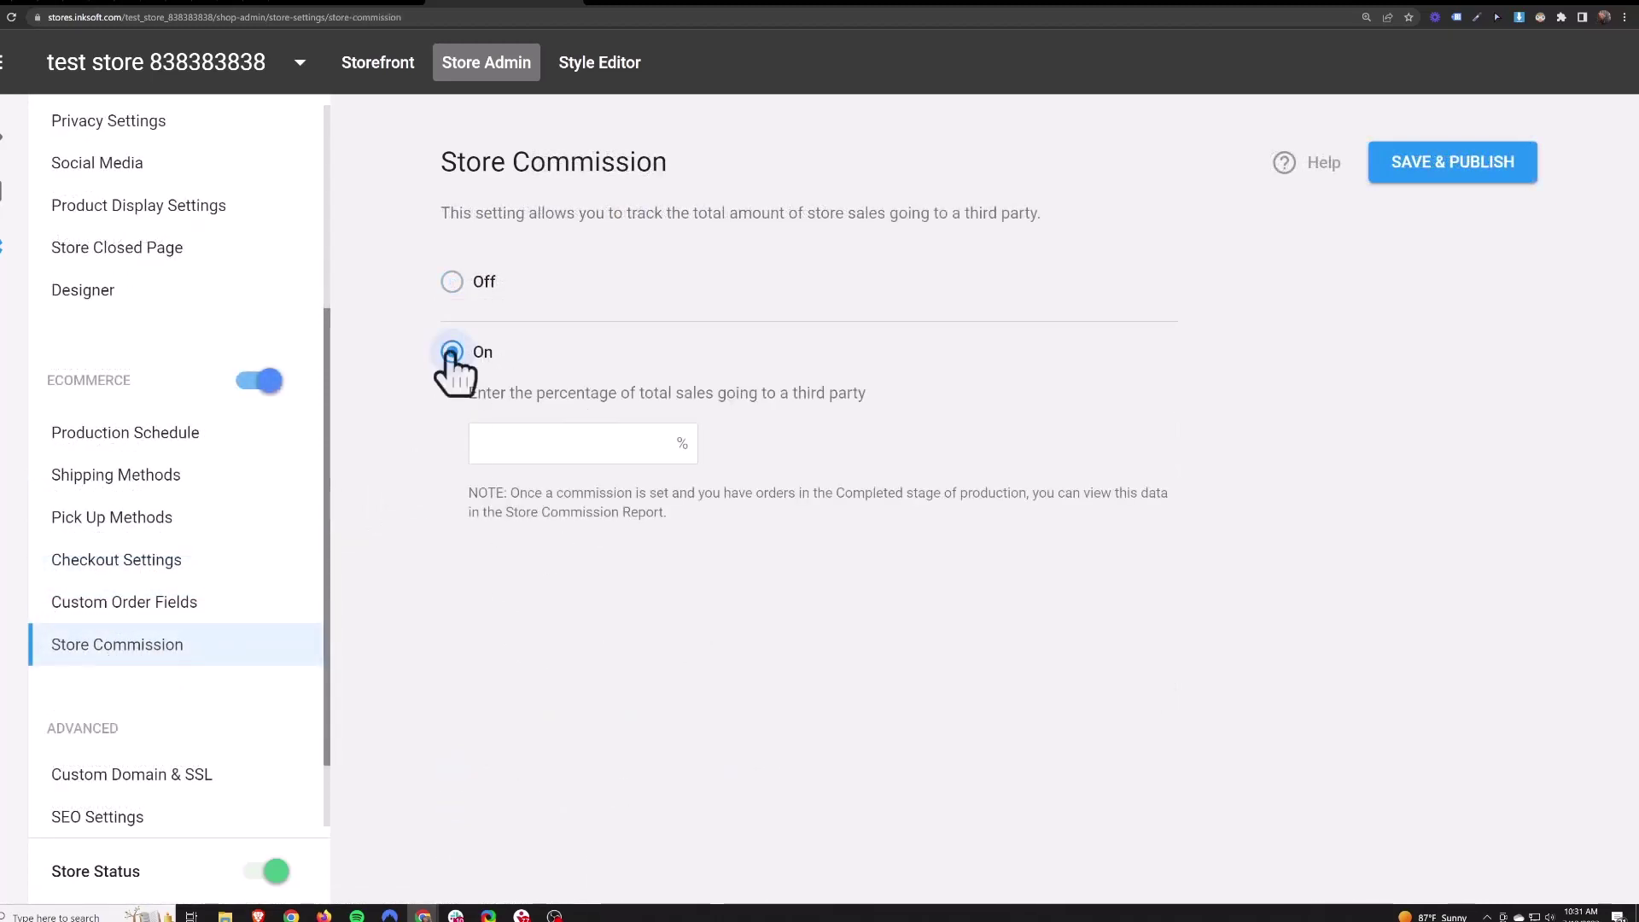
pyautogui.click(538, 443)
pyautogui.write('25')
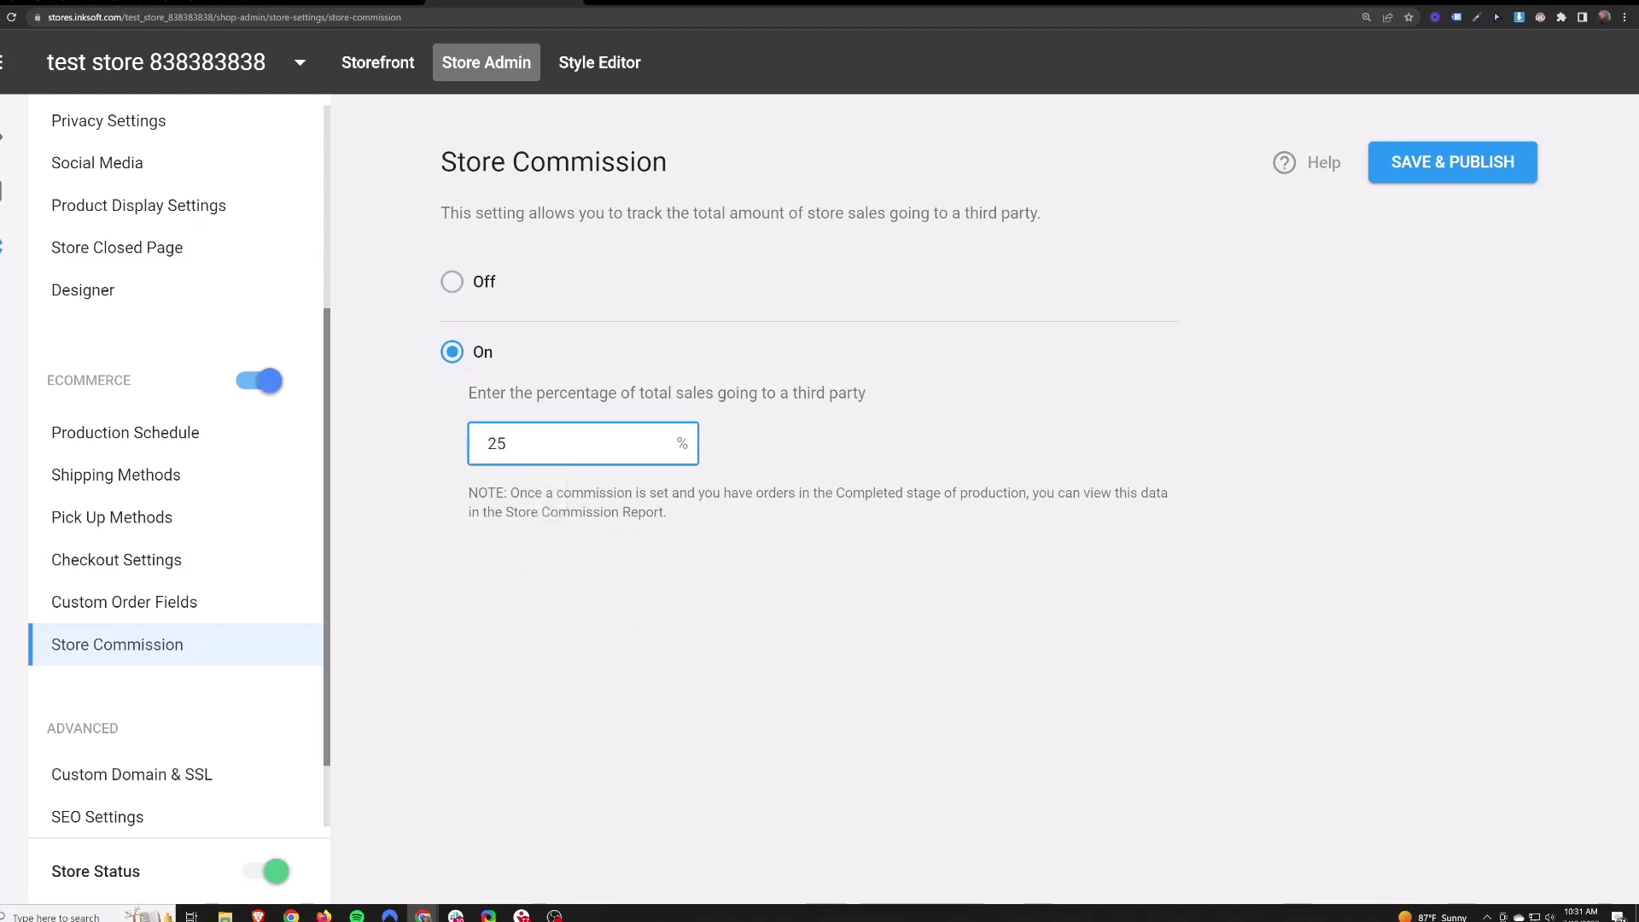
pyautogui.click(721, 648)
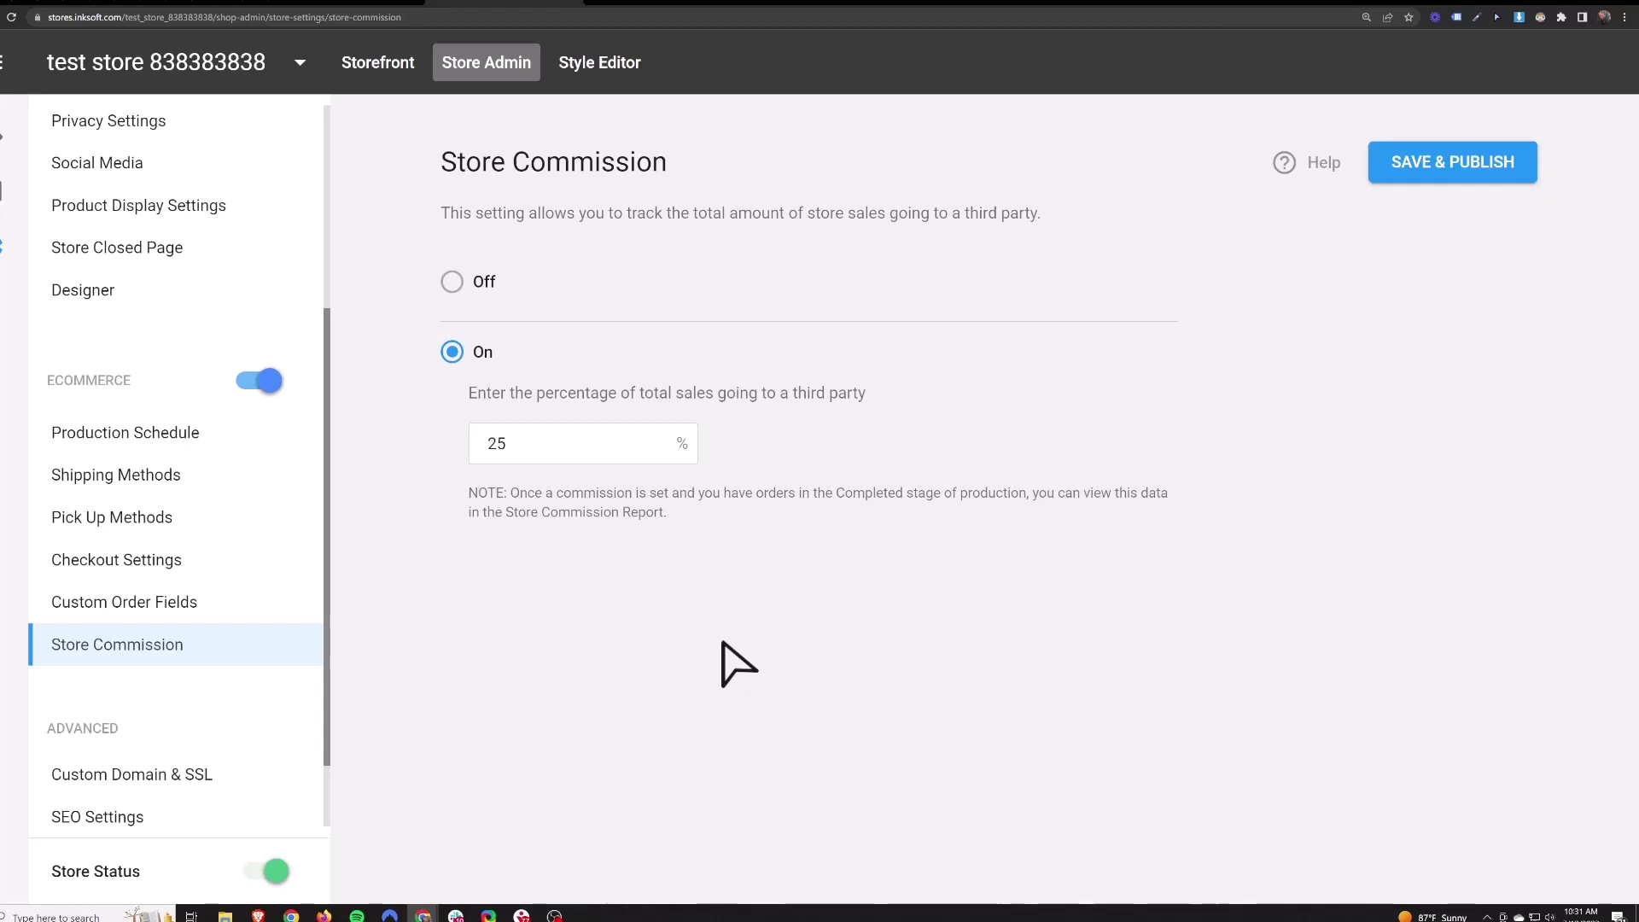
pyautogui.press('Tab')
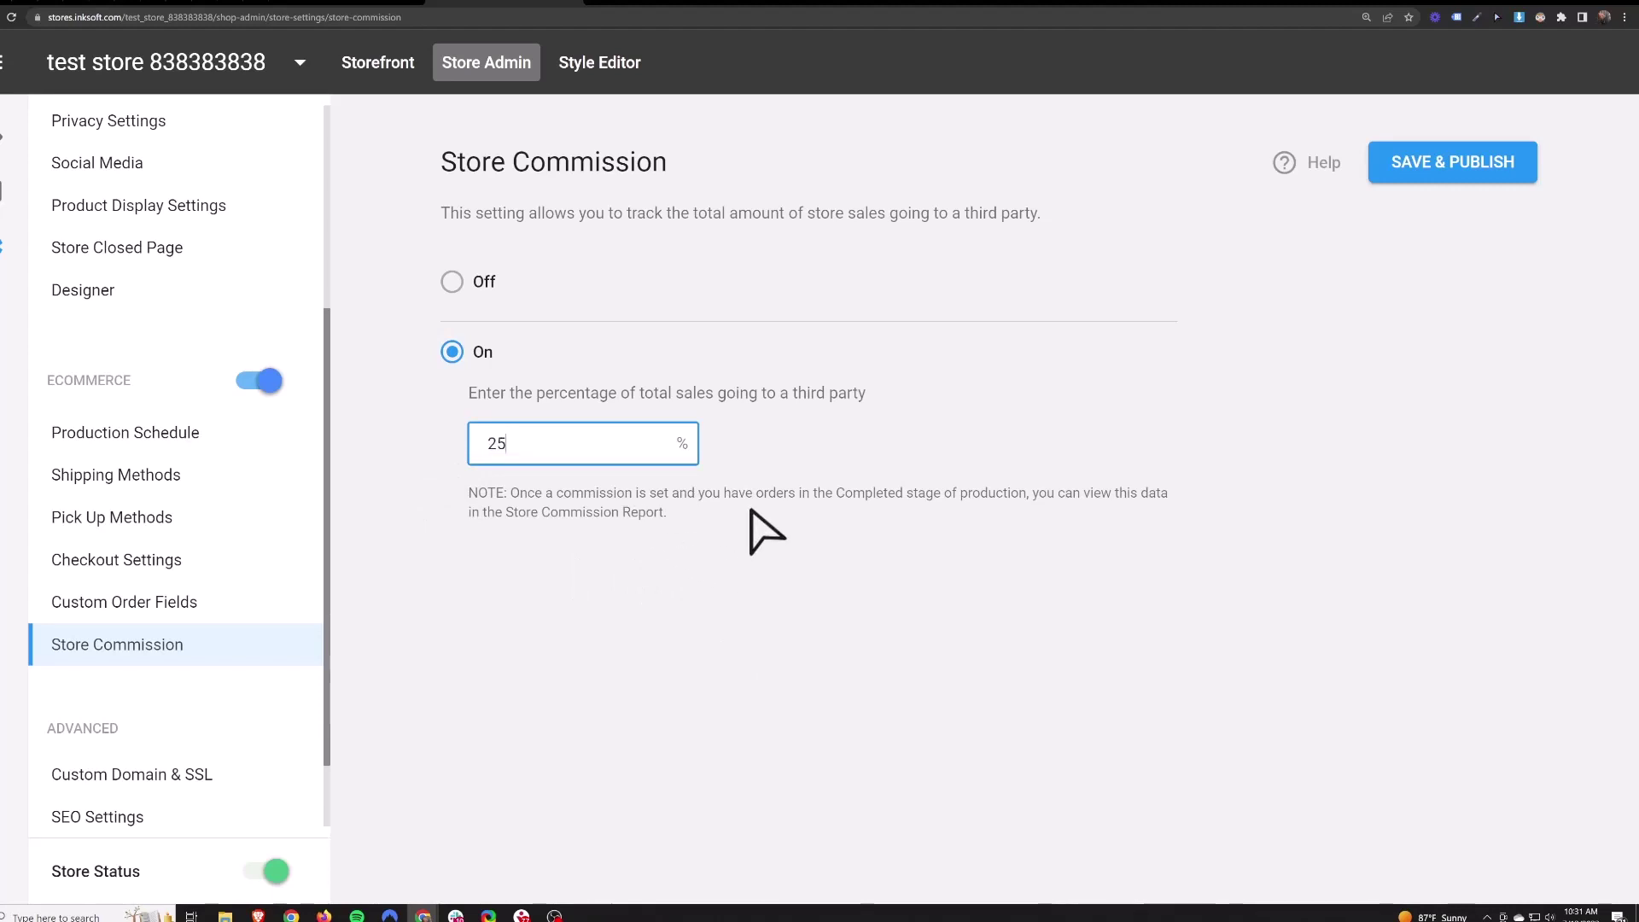
pyautogui.doubleClick(536, 461)
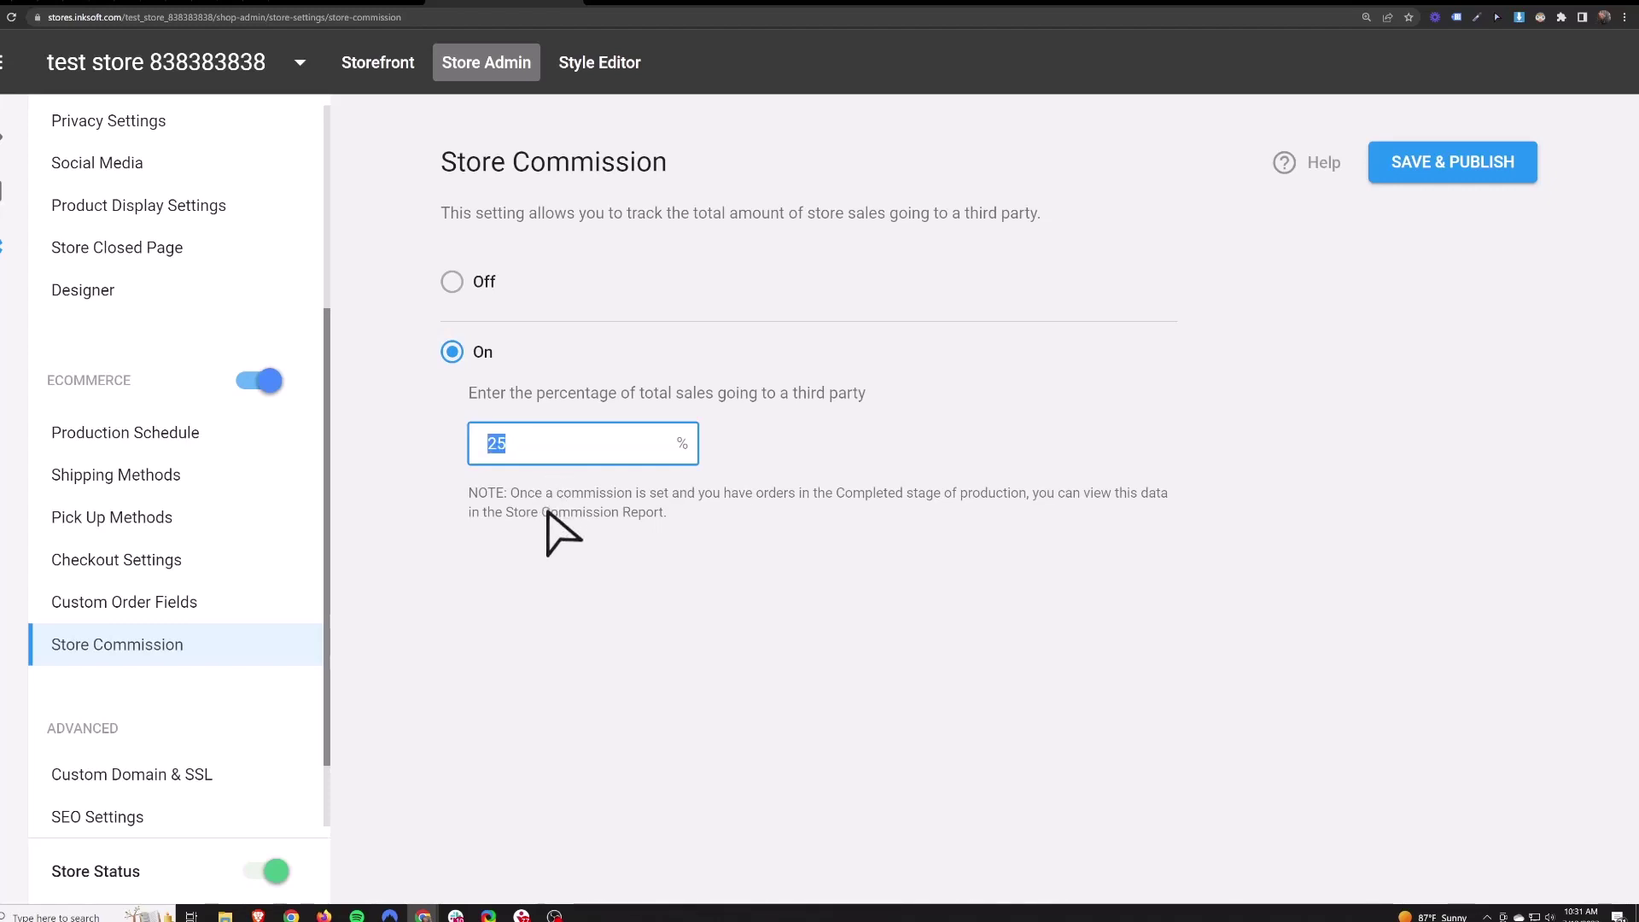
pyautogui.click(508, 514)
pyautogui.moveTo(508, 514); pyautogui.dragTo(663, 514)
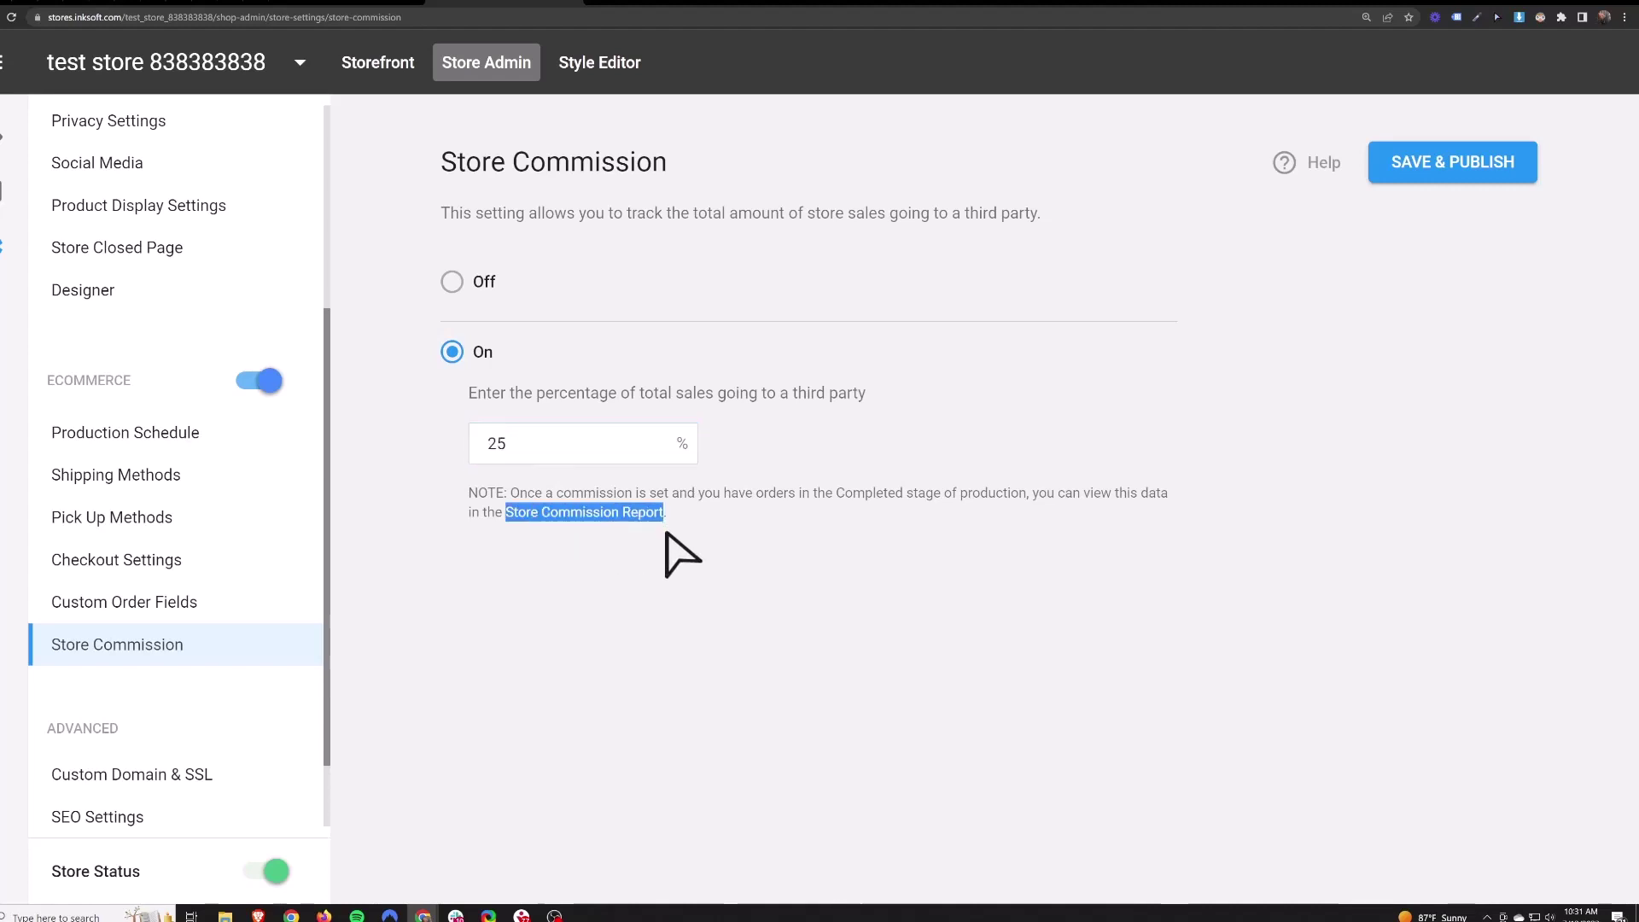
pyautogui.click(96, 816)
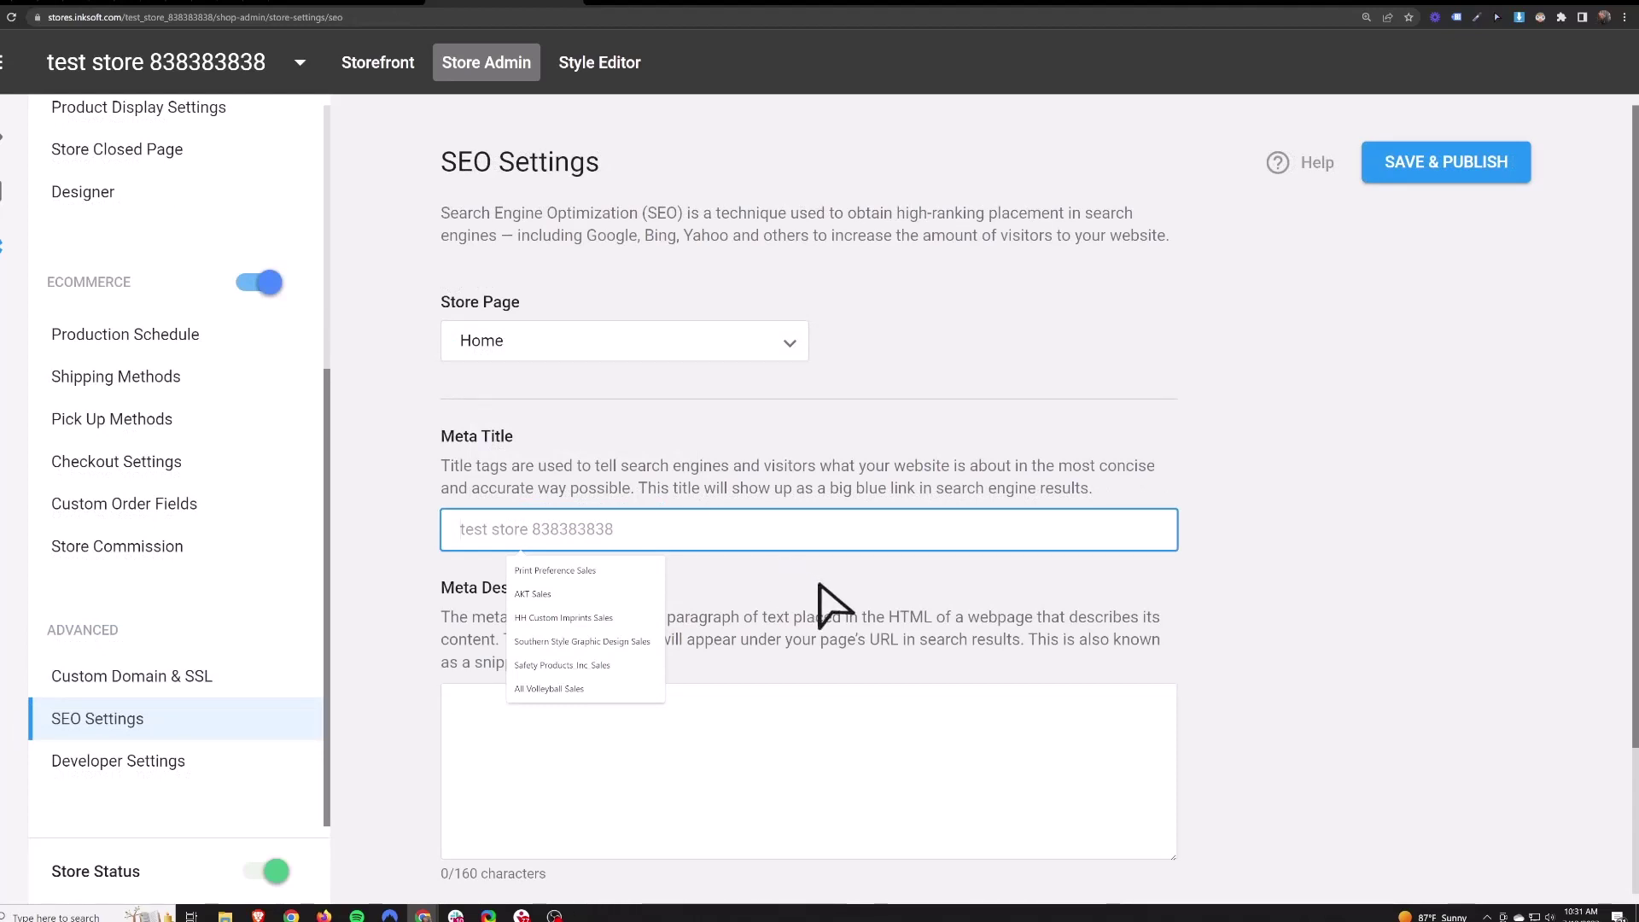
# - Enter 'Test' as the home page meta title
pyautogui.write('Test')
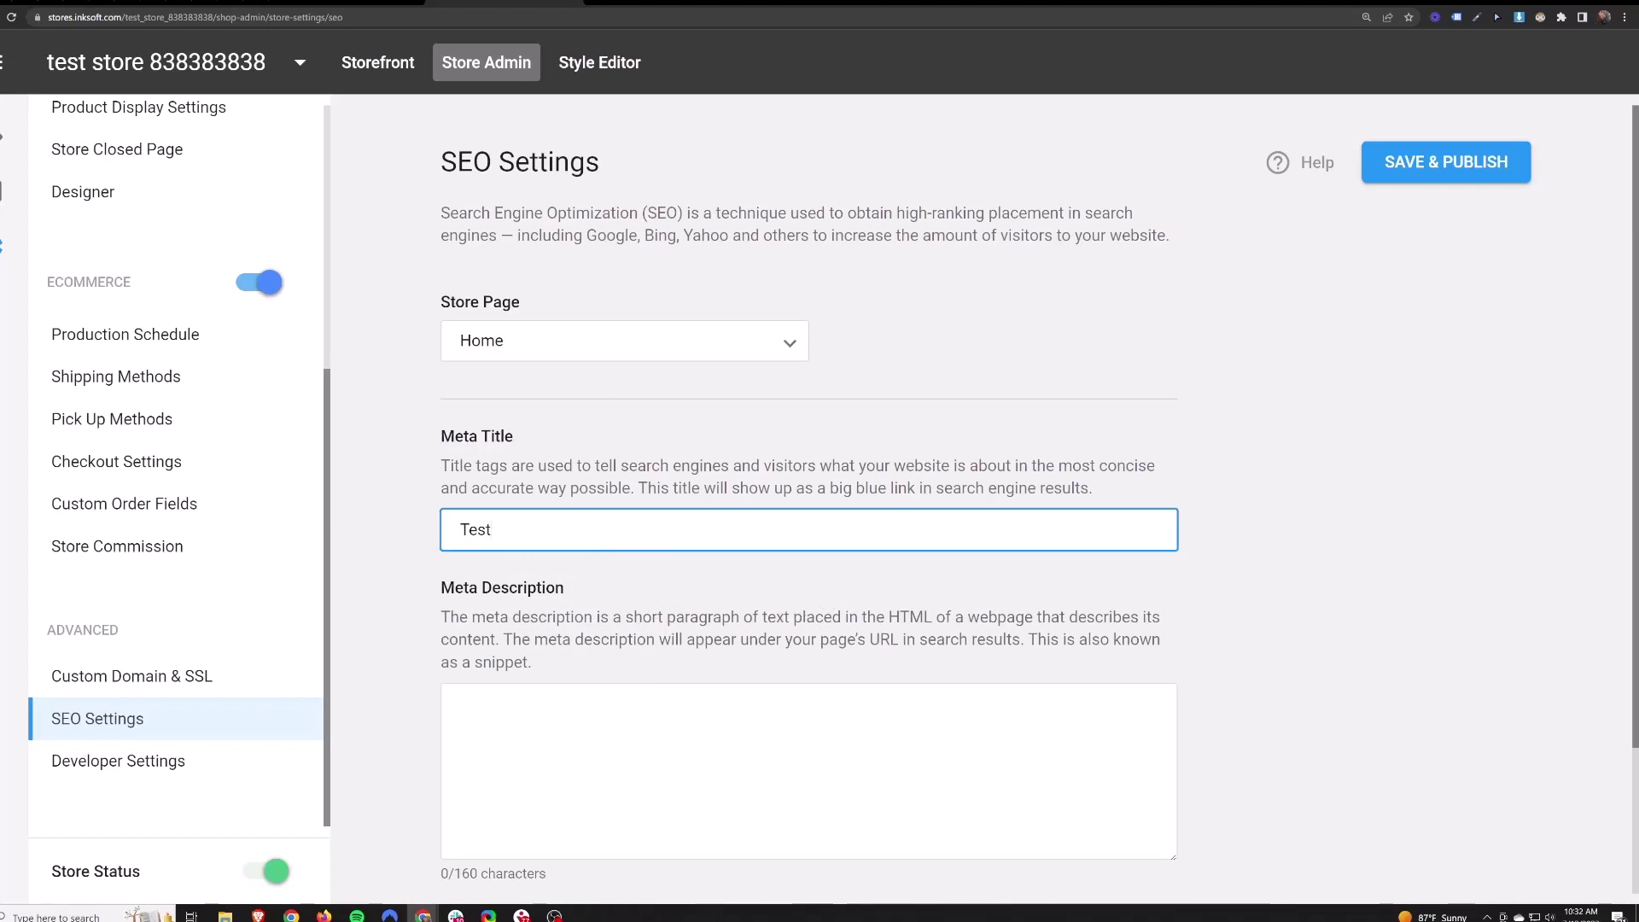
pyautogui.scroll(-2, 628, 567)
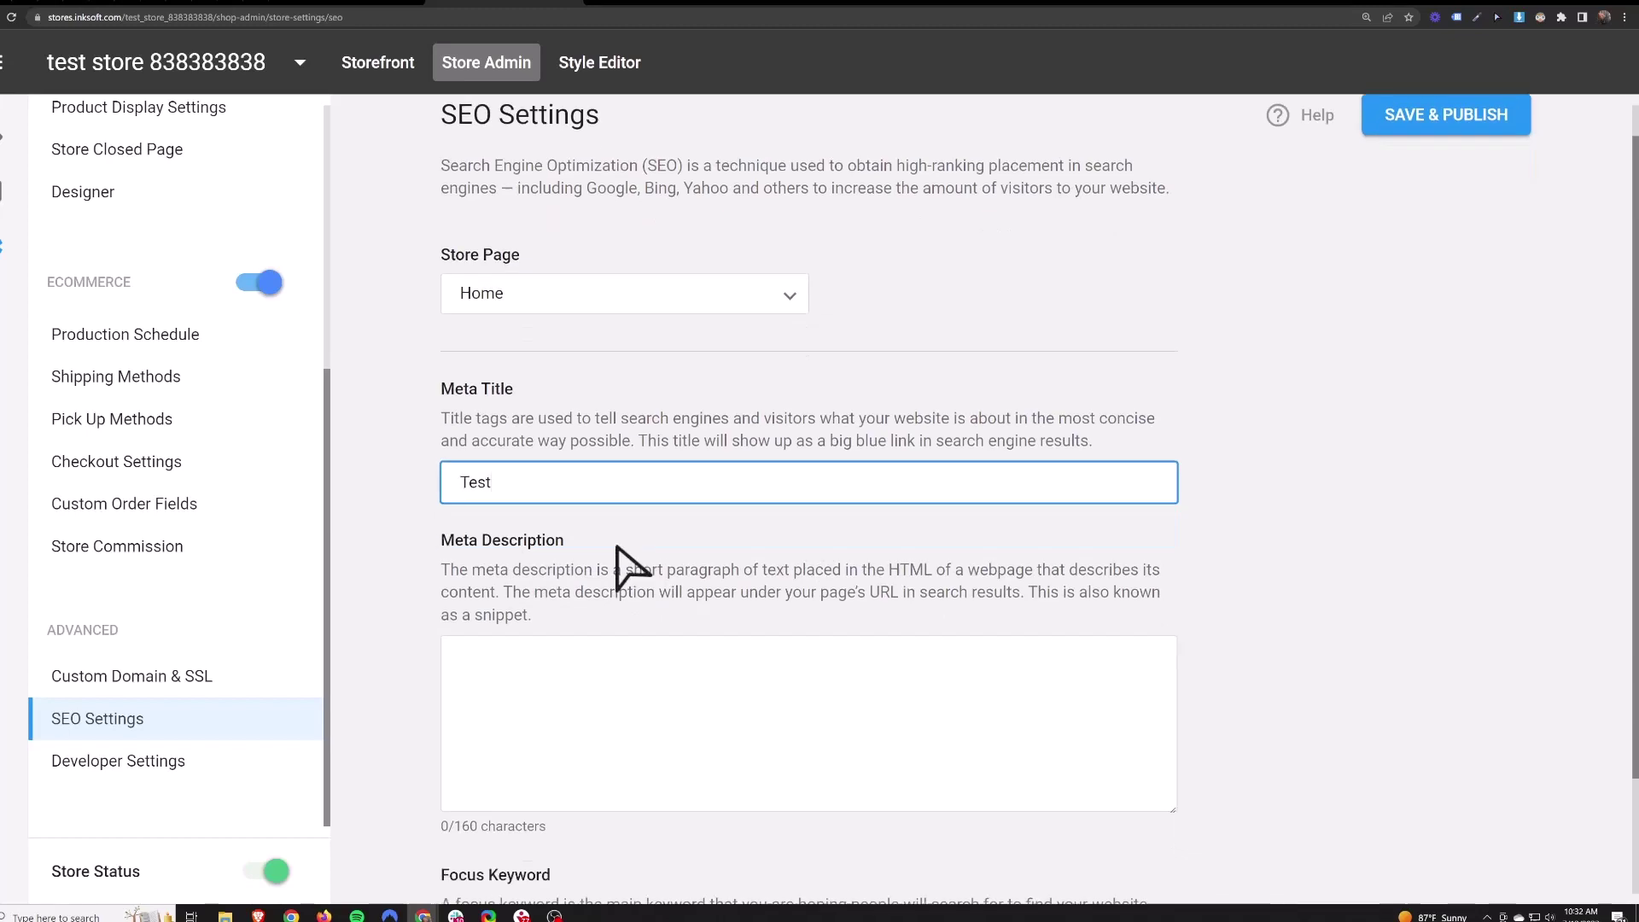
pyautogui.click(627, 570)
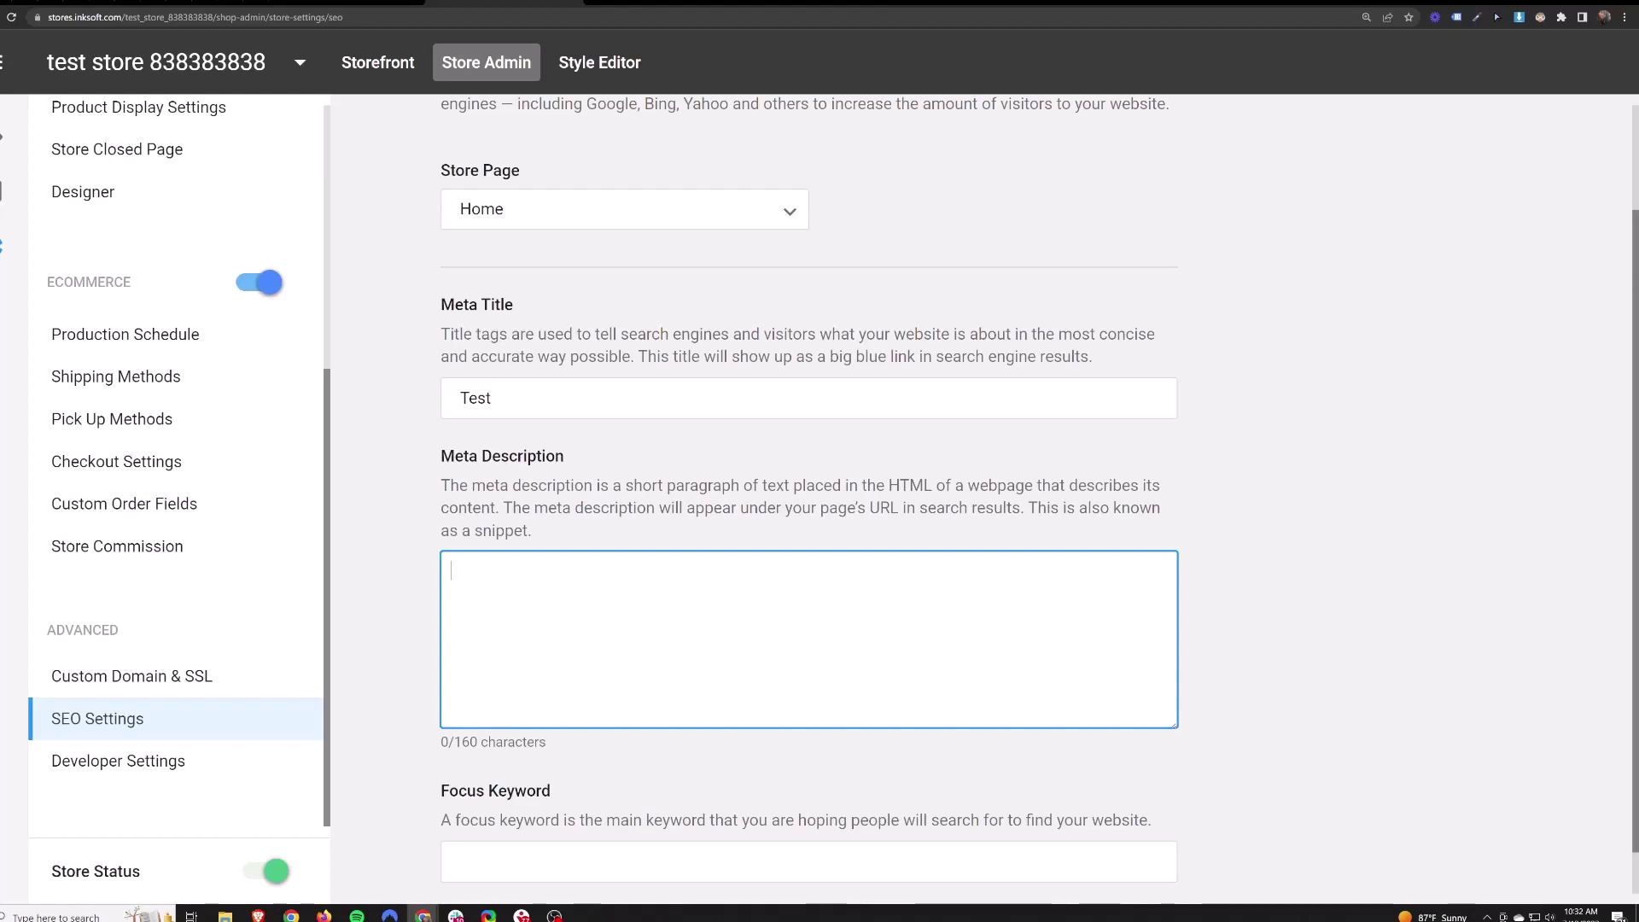
# - Add Screen Print, DTG and Custom Shirts as focus keywords, then go to Developer Settings
pyautogui.scroll(-1, 691, 732)
pyautogui.press('Tab')
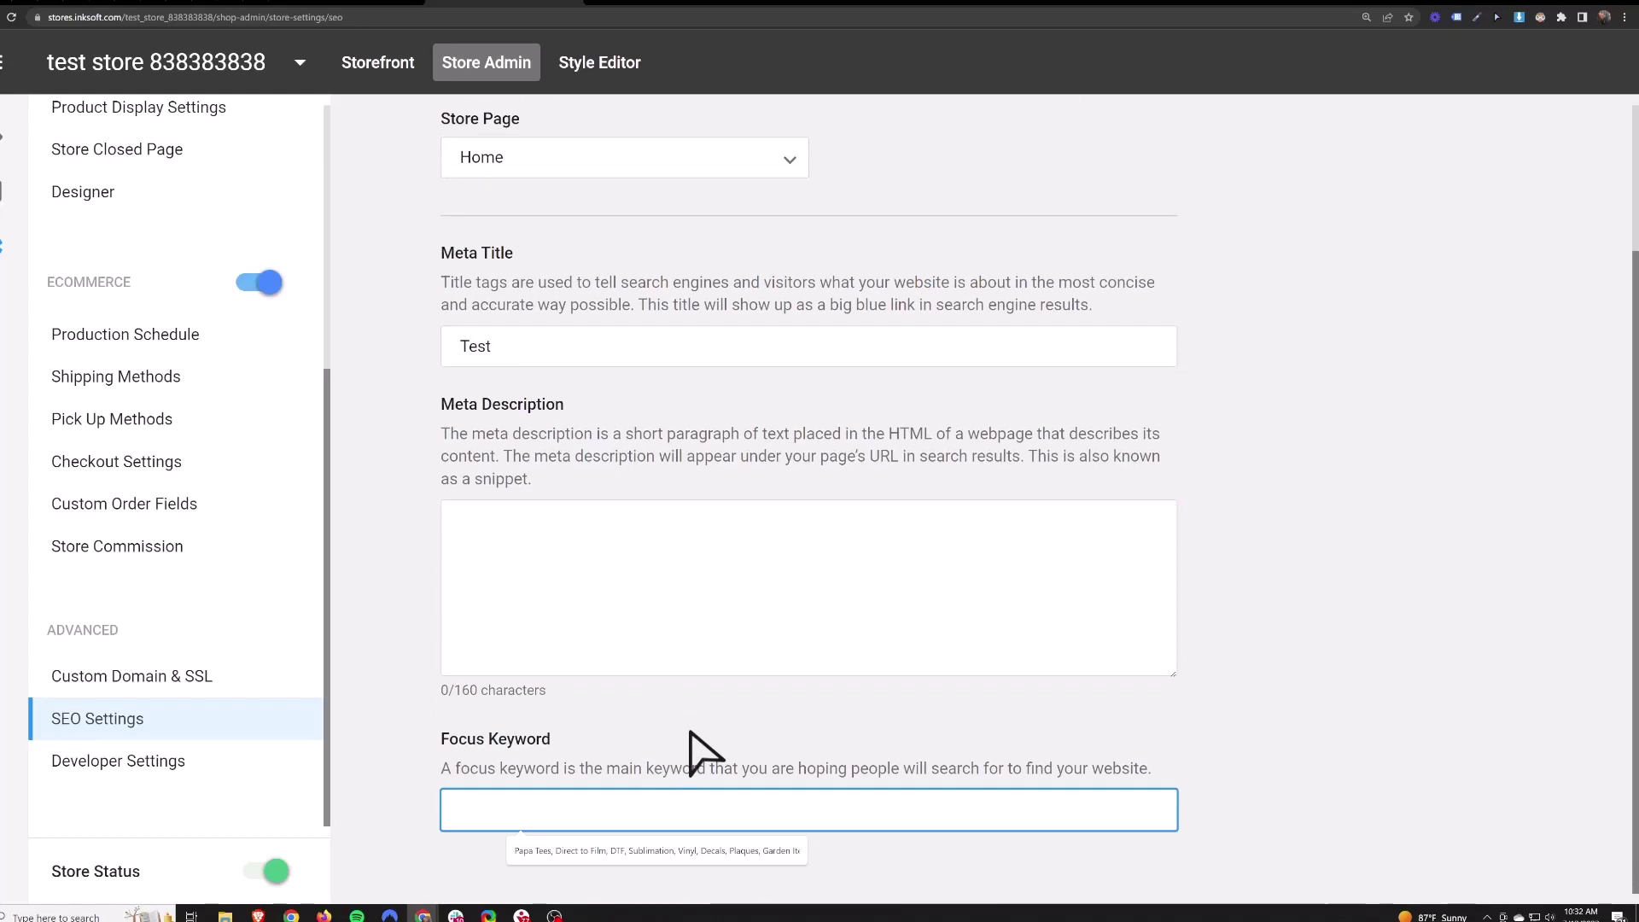
pyautogui.write('Screen Print,')
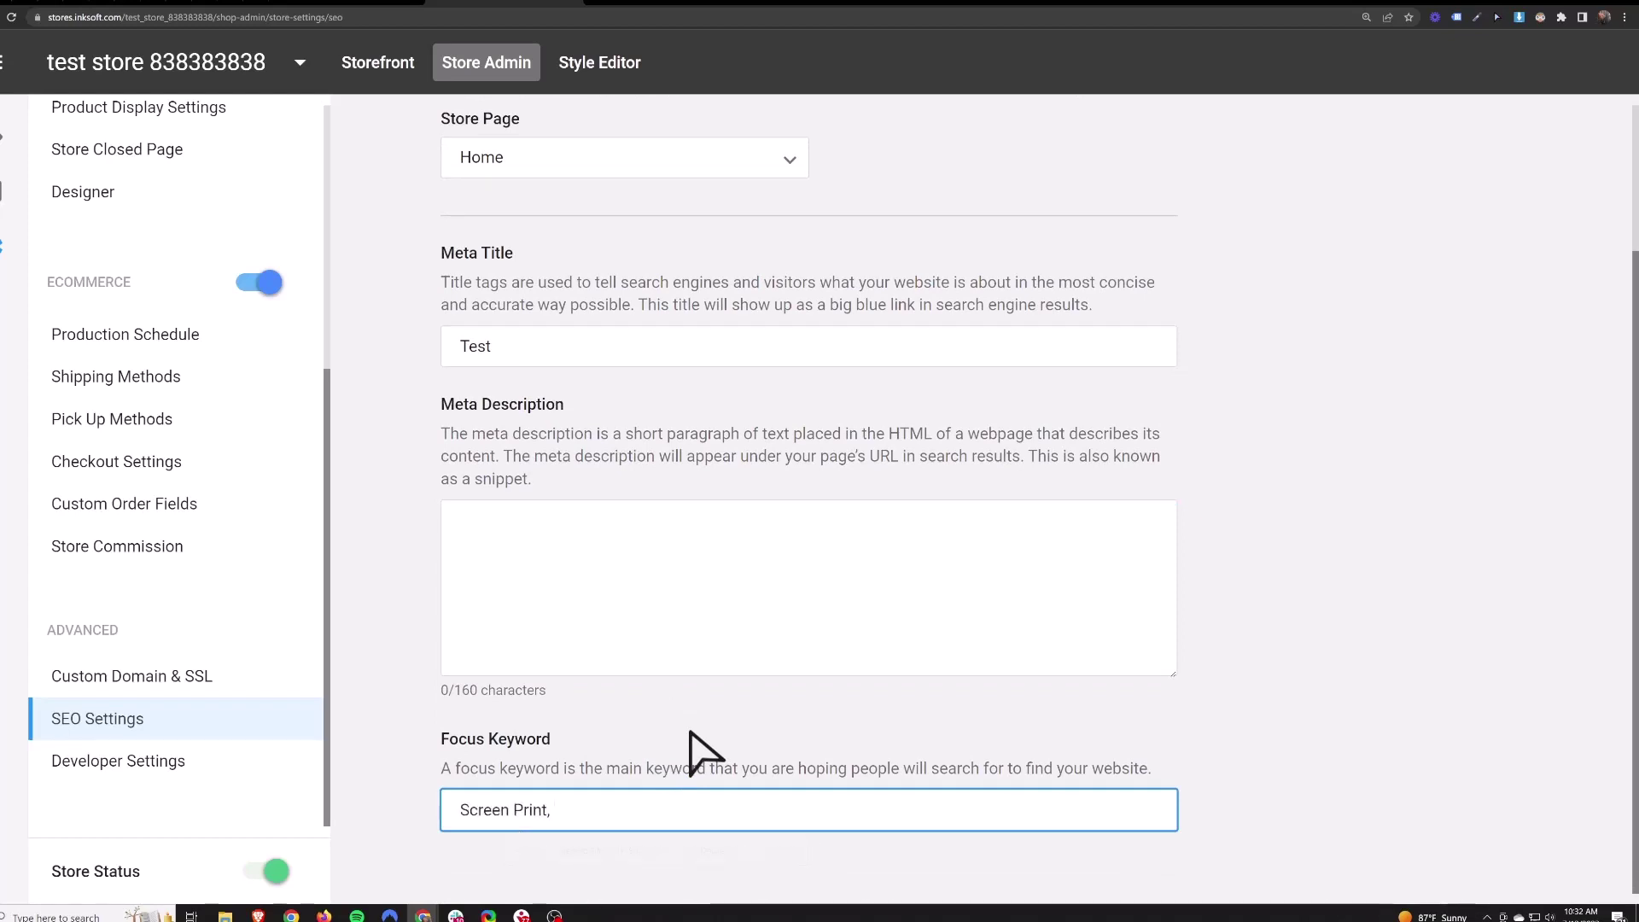
pyautogui.write('DTG, Custom Shirts,')
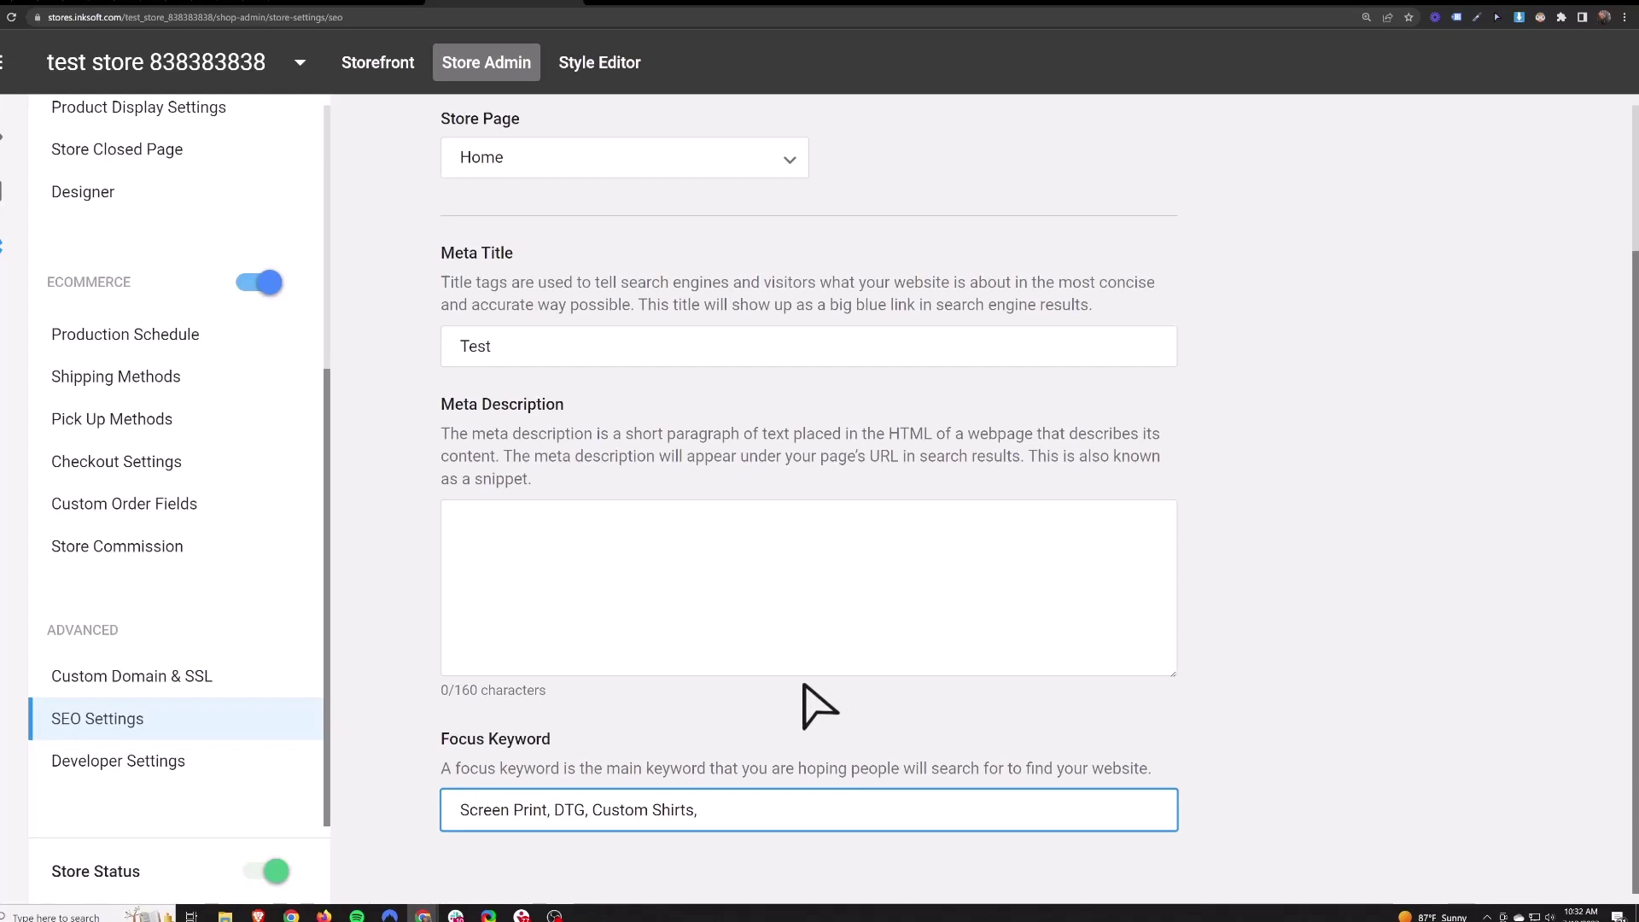
pyautogui.click(117, 762)
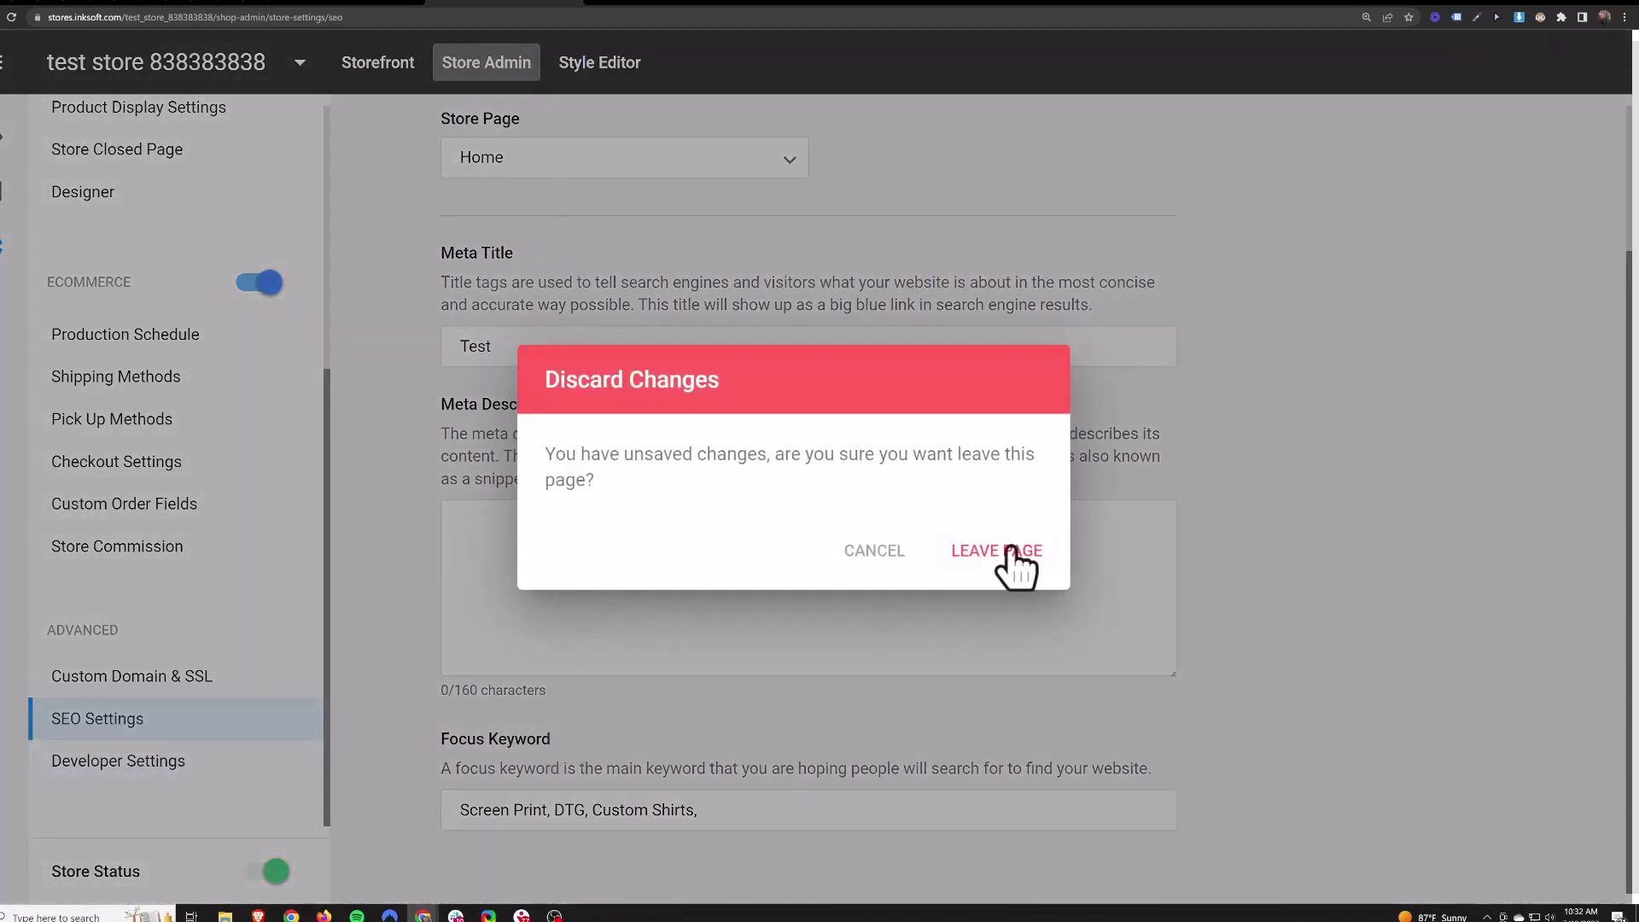
# - Leave the SEO page unsaved and switch Activate Scripts on in Developer Settings
pyautogui.click(1000, 550)
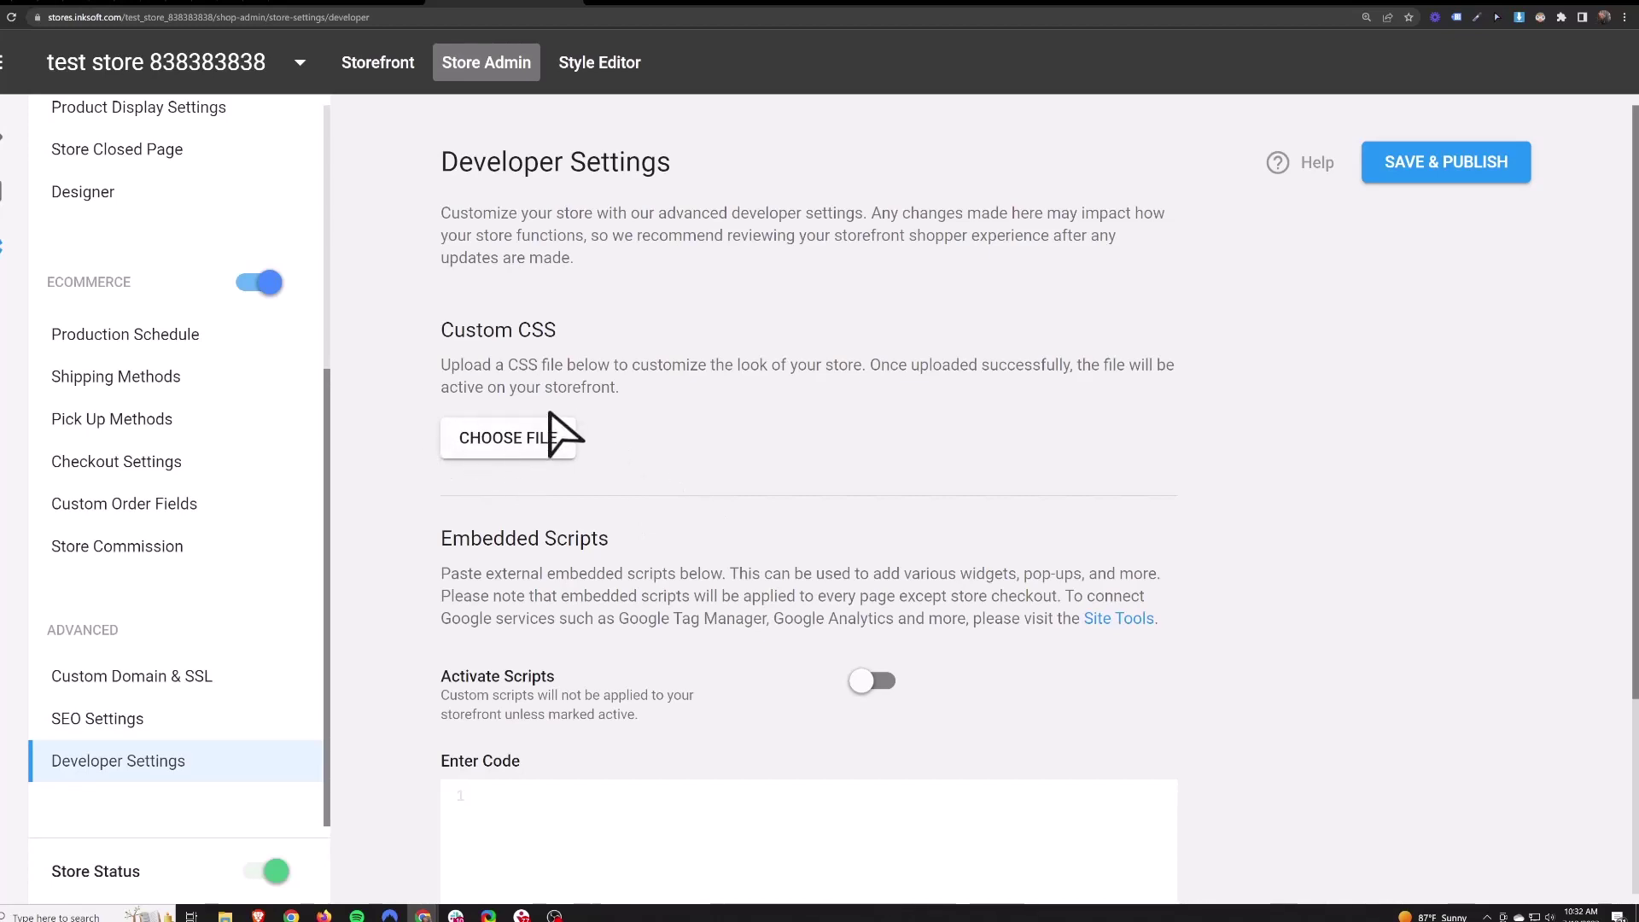
pyautogui.scroll(-2, 725, 444)
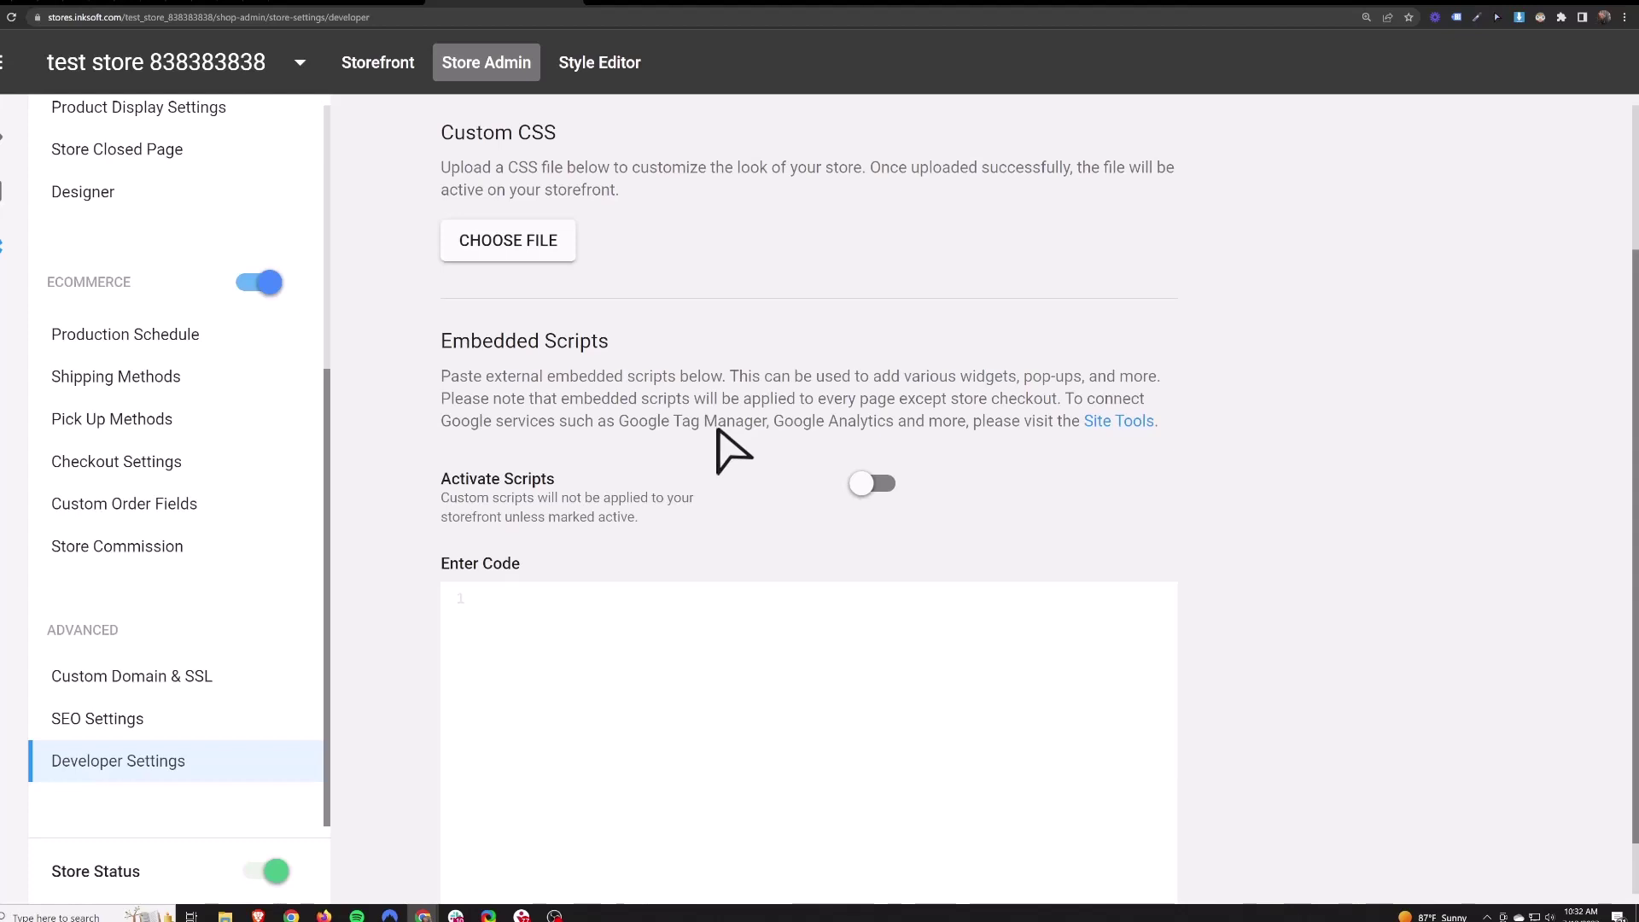
pyautogui.click(873, 485)
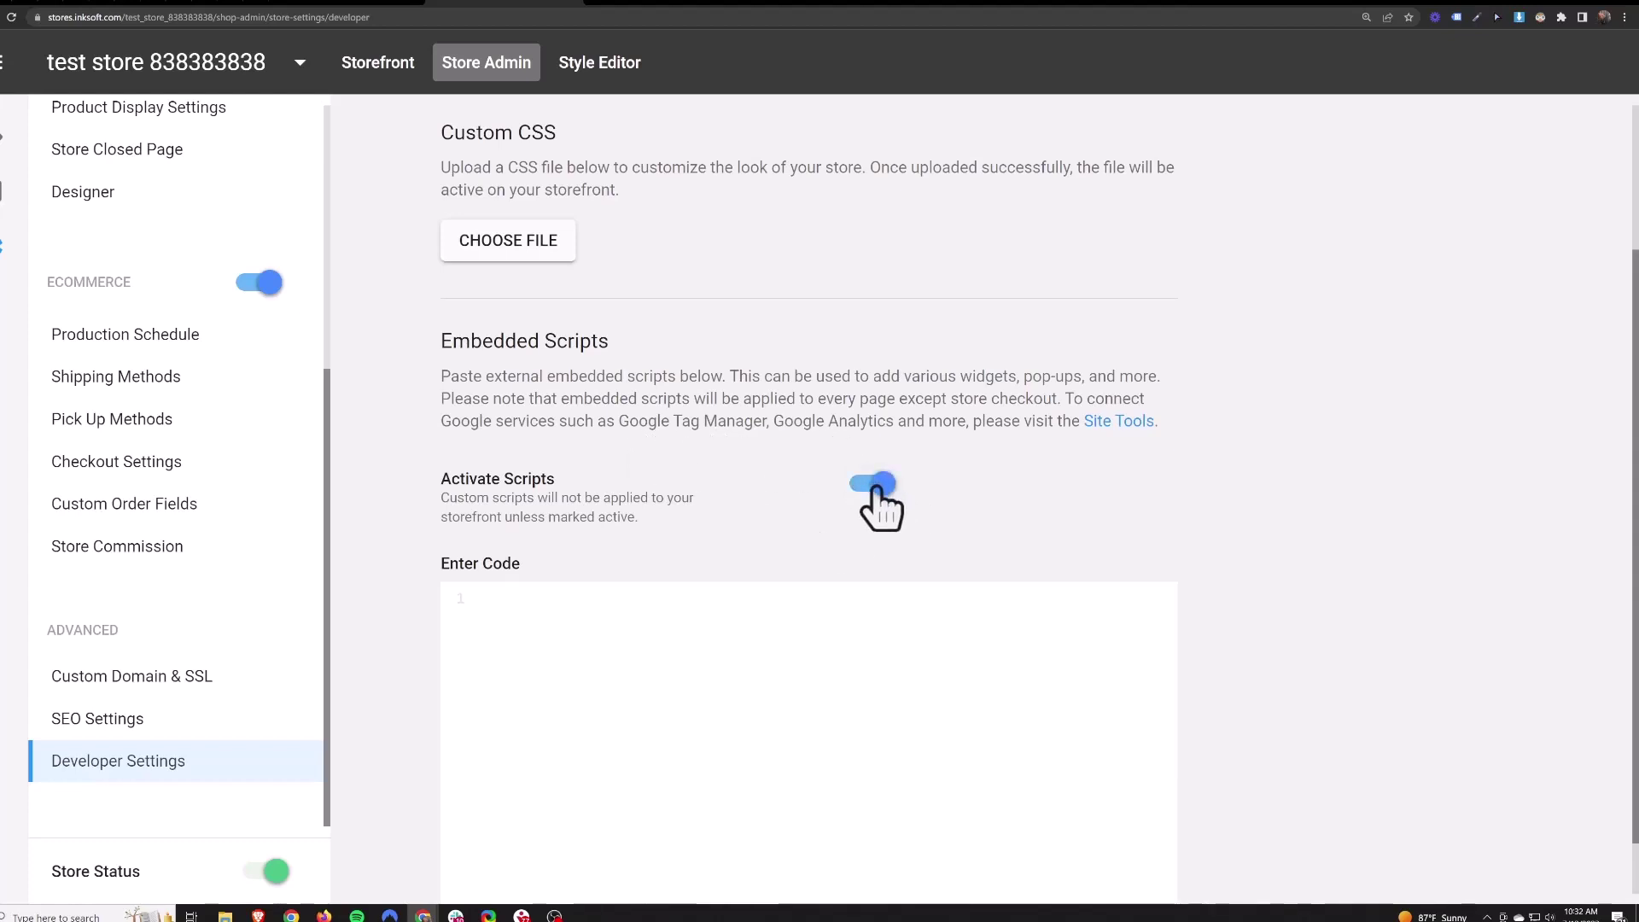
pyautogui.scroll(-1, 854, 529)
pyautogui.click(630, 610)
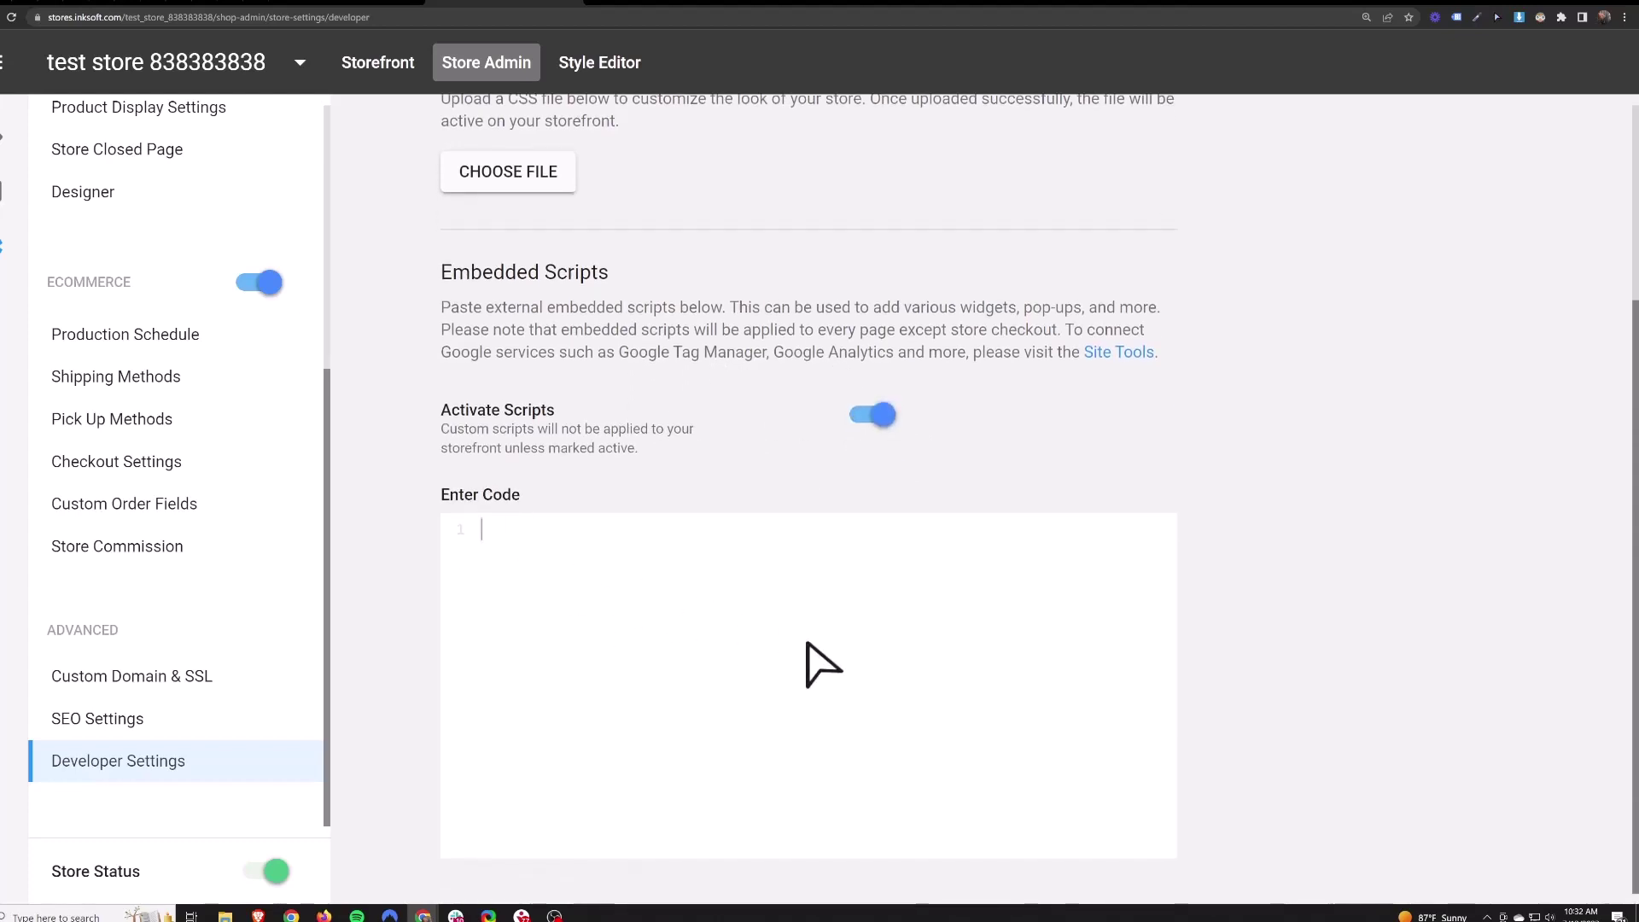